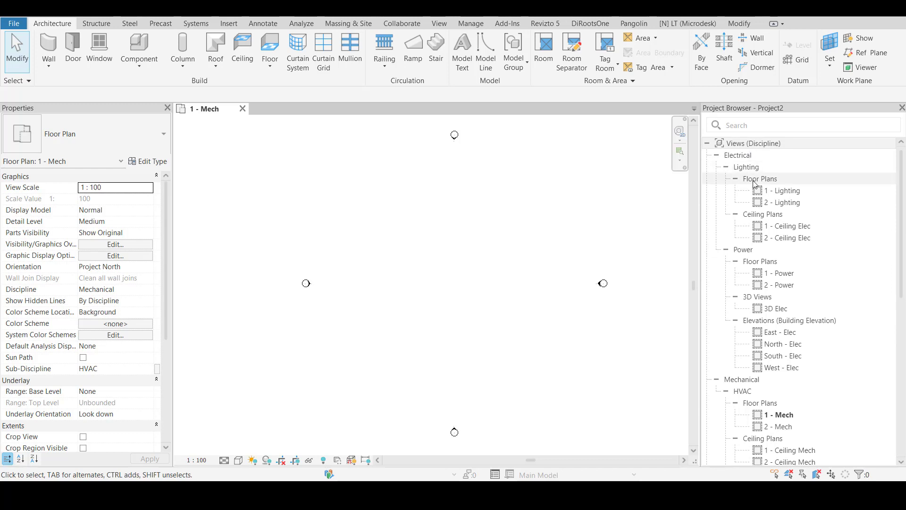
{"action": "scroll", "coordinate": [761, 344], "scroll_direction": "down", "scroll_amount": 5}
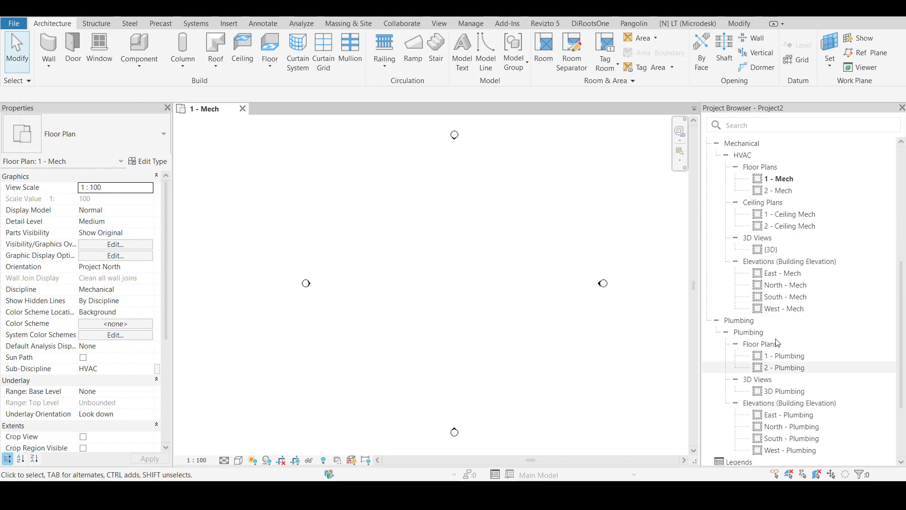
{"action": "scroll", "coordinate": [761, 330], "scroll_direction": "up", "scroll_amount": 5}
{"action": "left_click", "coordinate": [732, 155]}
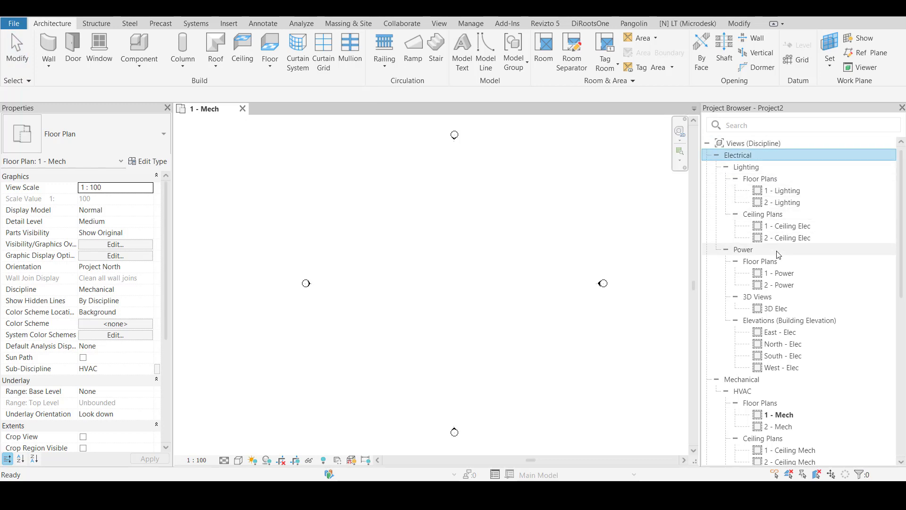
Duplicate the 1 - Lighting floor plan as an independent view without detailing
{"action": "left_click", "coordinate": [778, 193]}
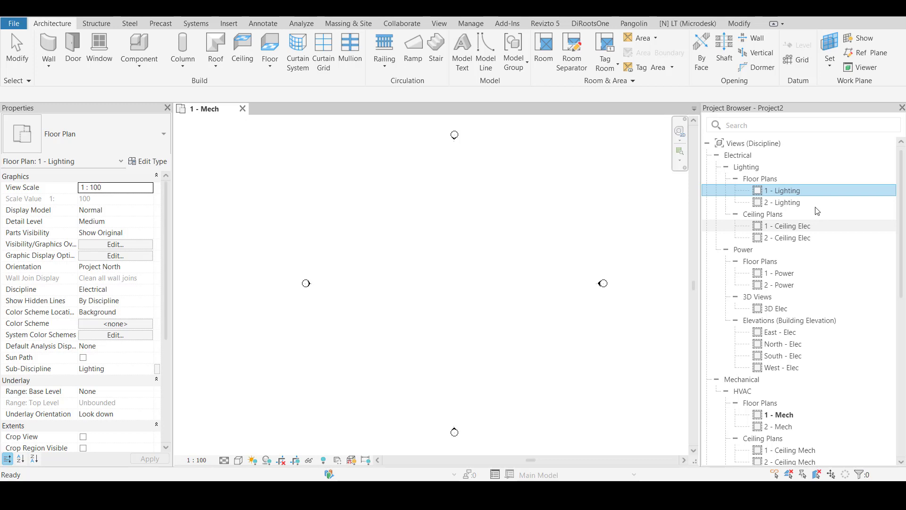
{"action": "right_click", "coordinate": [772, 194]}
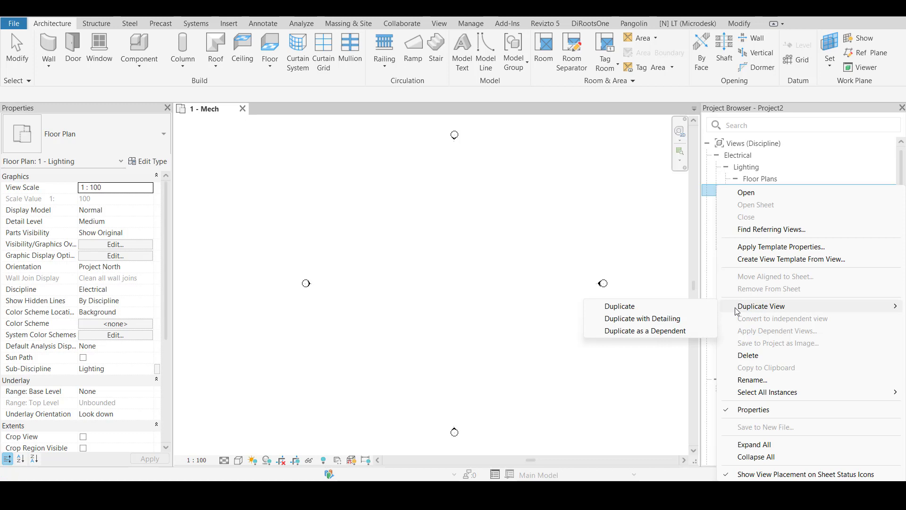
{"action": "left_click", "coordinate": [670, 308]}
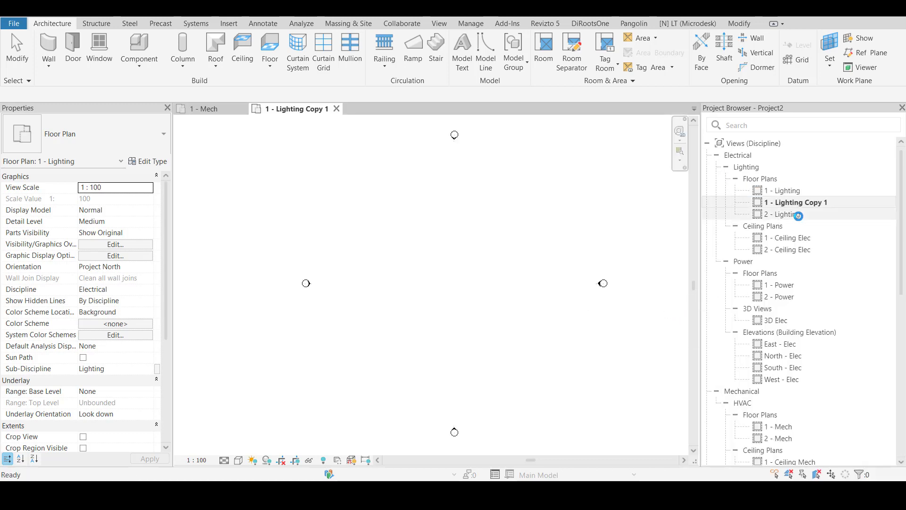
Rename the original 1 - Lighting floor plan to "1 - Lighting - WIP"
{"action": "right_click", "coordinate": [787, 191]}
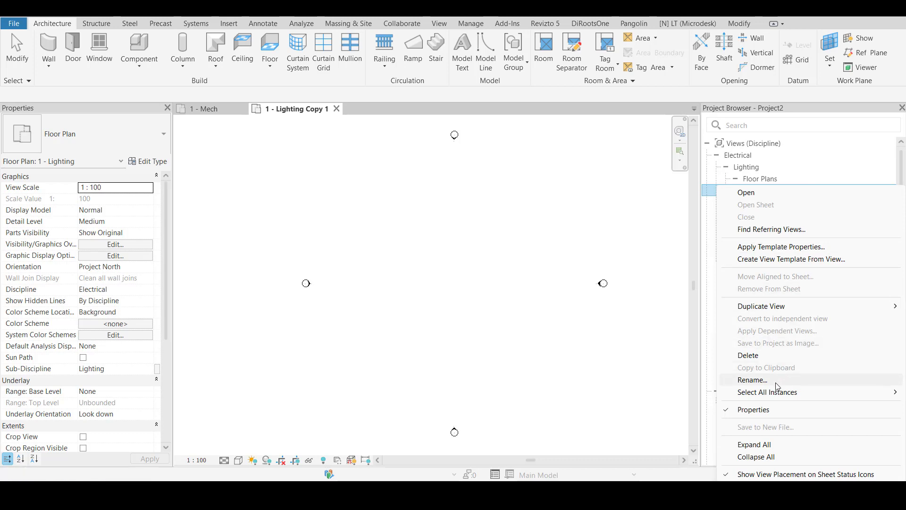
{"action": "left_click", "coordinate": [777, 382]}
{"action": "left_click", "coordinate": [809, 192]}
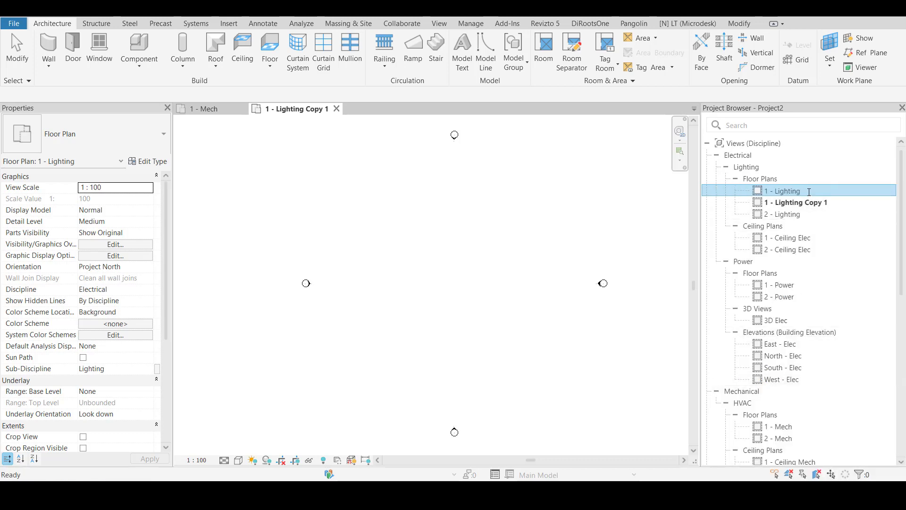
{"action": "type", "text": "- WIP"}
{"action": "key", "text": "Return"}
{"action": "key", "text": "F2"}
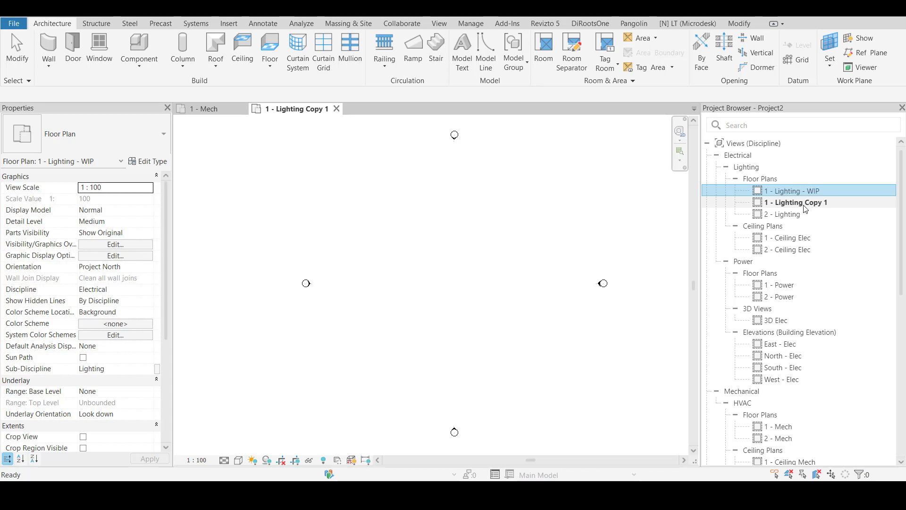
Rename the duplicated lighting floor plan to "1 - Lighting - Print"
{"action": "right_click", "coordinate": [812, 209]}
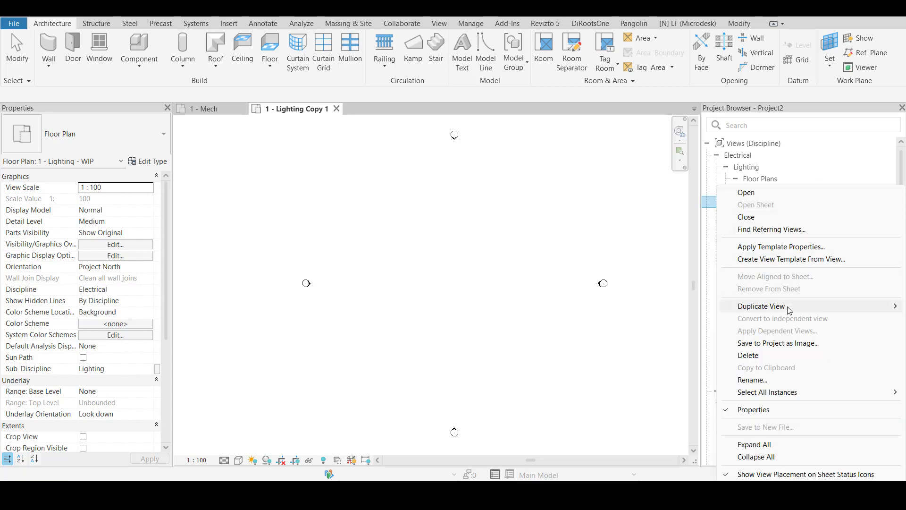
{"action": "left_click", "coordinate": [769, 380]}
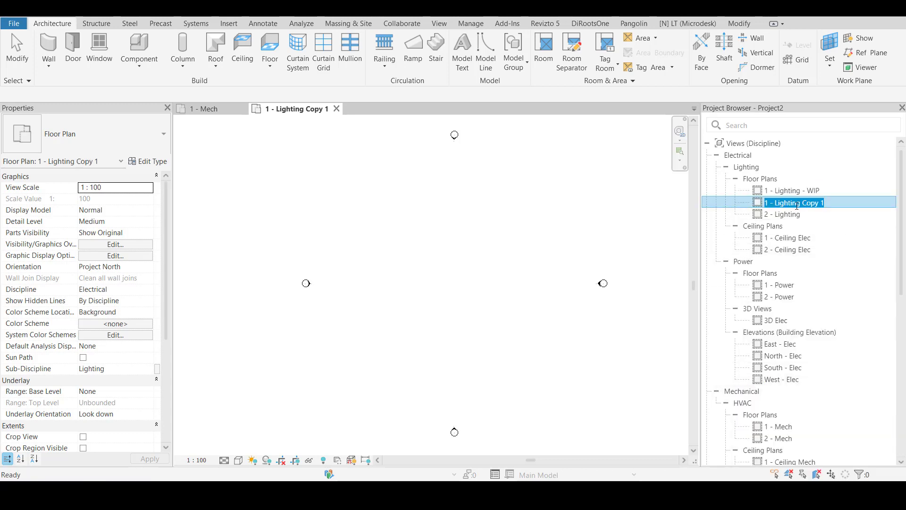
{"action": "left_click_drag", "start_coordinate": [837, 204], "coordinate": [803, 203]}
{"action": "key", "text": "BackSpace"}
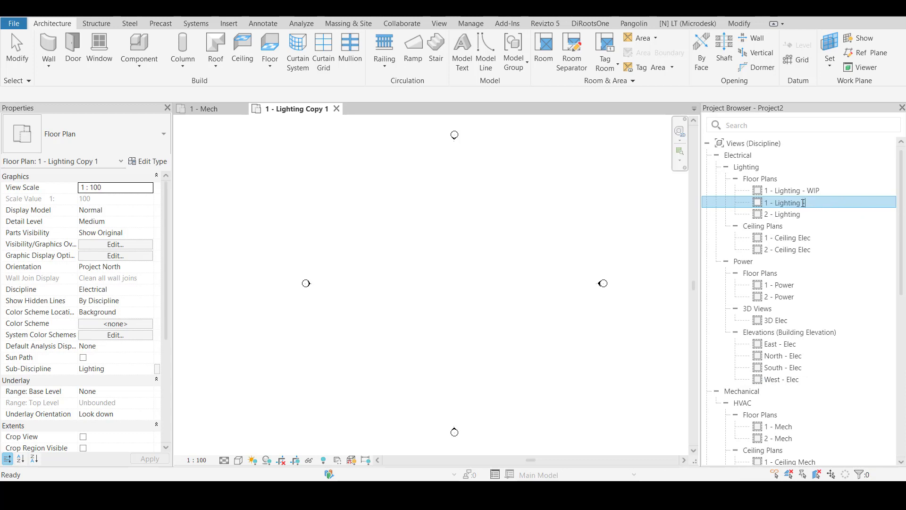
{"action": "type", "text": "Print"}
{"action": "key", "text": "Return"}
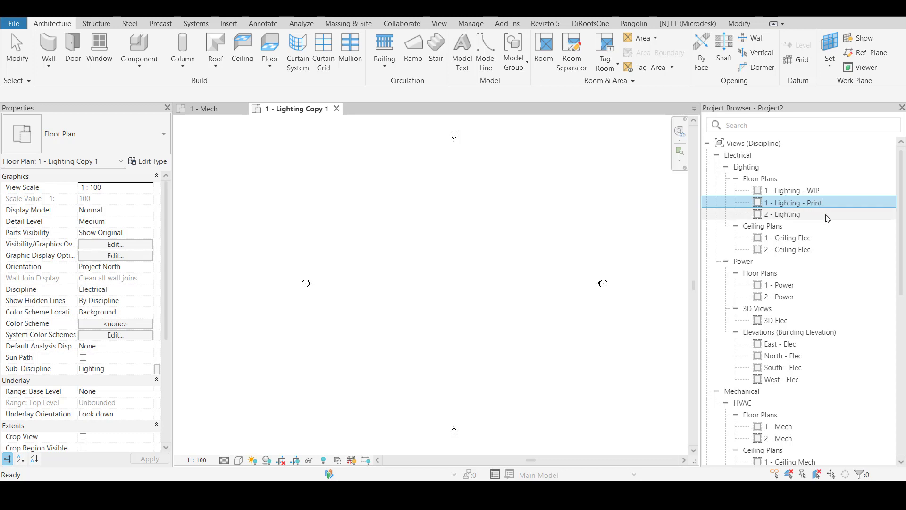
{"action": "left_click", "coordinate": [823, 203]}
Duplicate the 1 - Lighting - Print floor plan as an independent view without detailing
{"action": "left_click", "coordinate": [824, 194]}
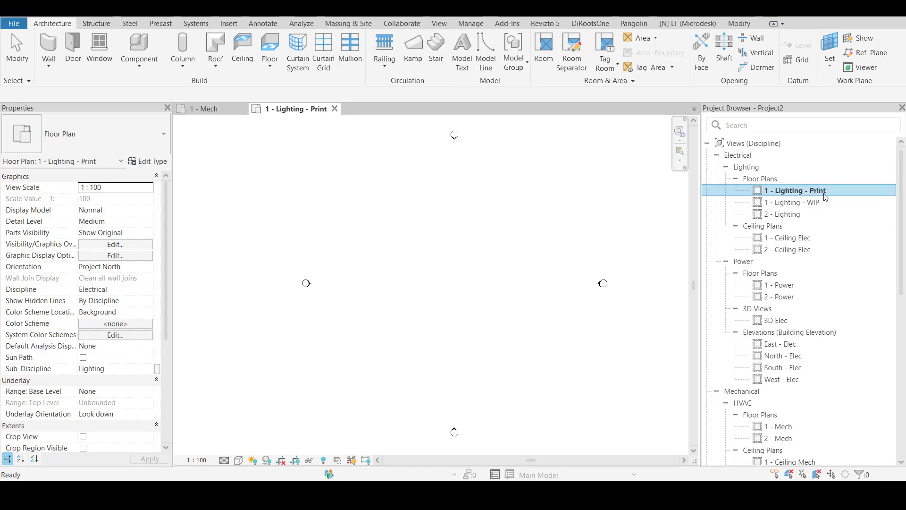
{"action": "right_click", "coordinate": [826, 197]}
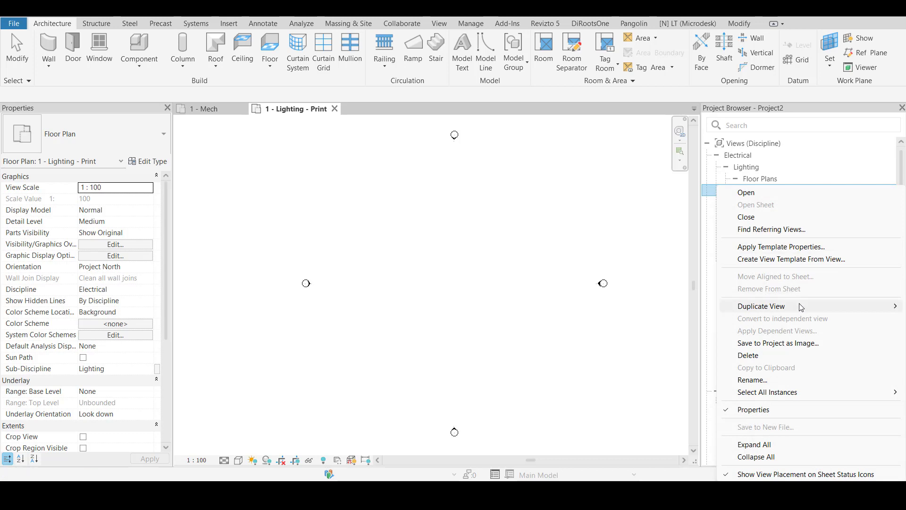
{"action": "mouse_move", "coordinate": [801, 308]}
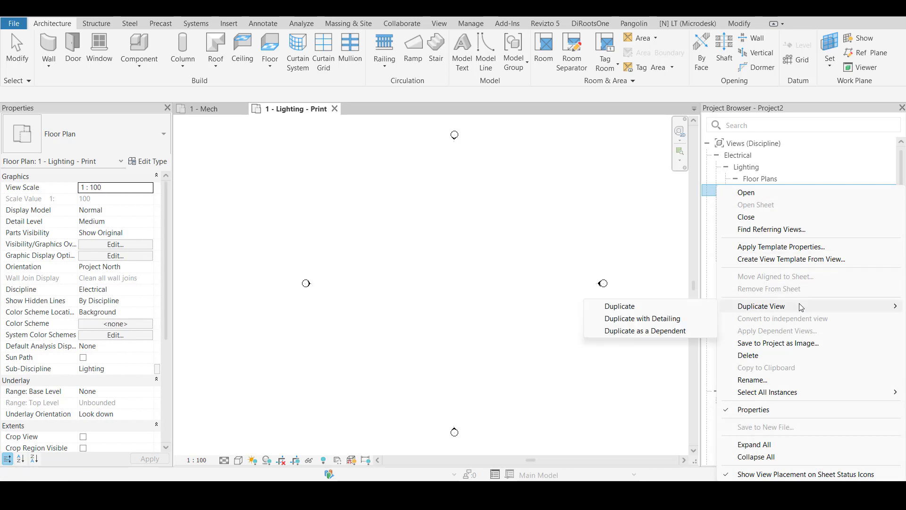
{"action": "left_click", "coordinate": [680, 308]}
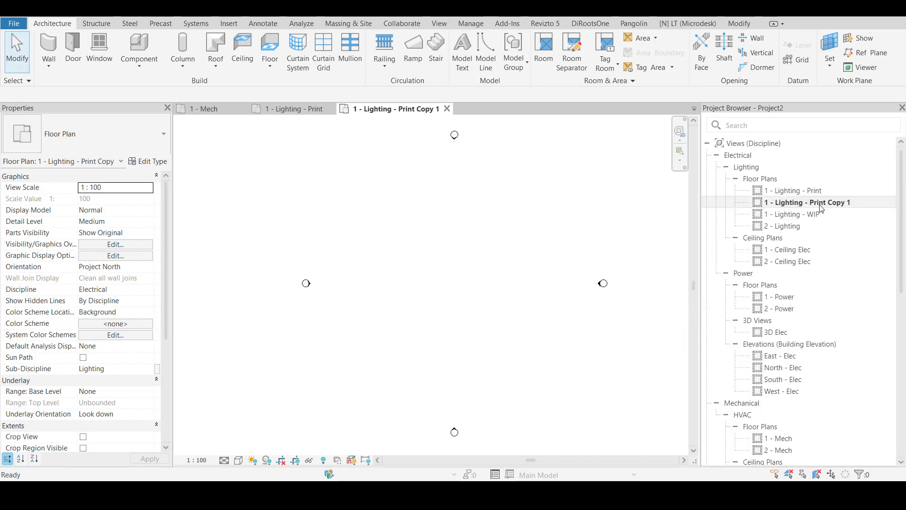
Rename the copy of the Print floor plan to "1 - Lighting - Review"
{"action": "right_click", "coordinate": [821, 208]}
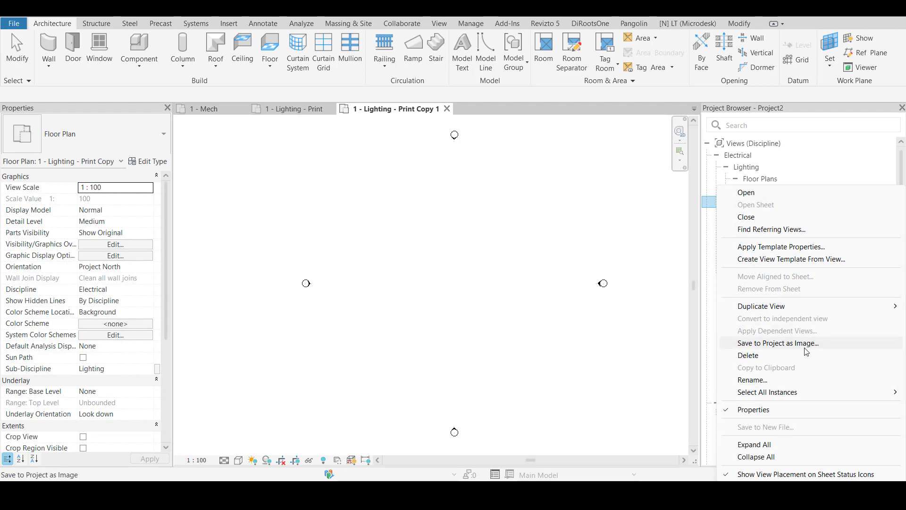
{"action": "left_click", "coordinate": [753, 380]}
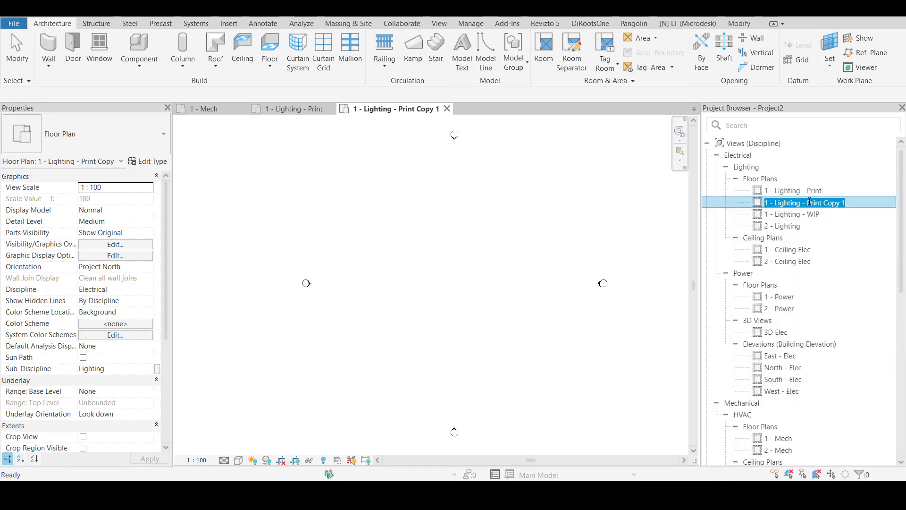
{"action": "left_click_drag", "start_coordinate": [846, 203], "coordinate": [808, 203]}
{"action": "type", "text": "Review"}
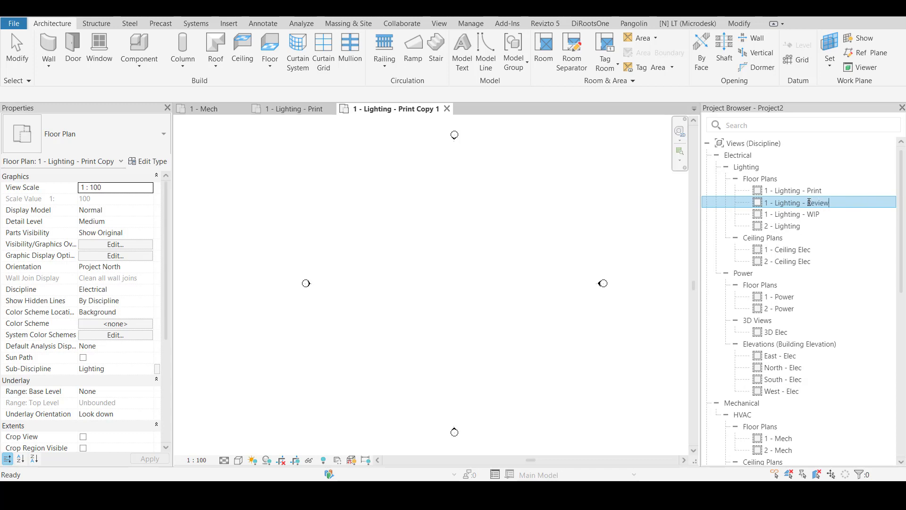
{"action": "key", "text": "Return"}
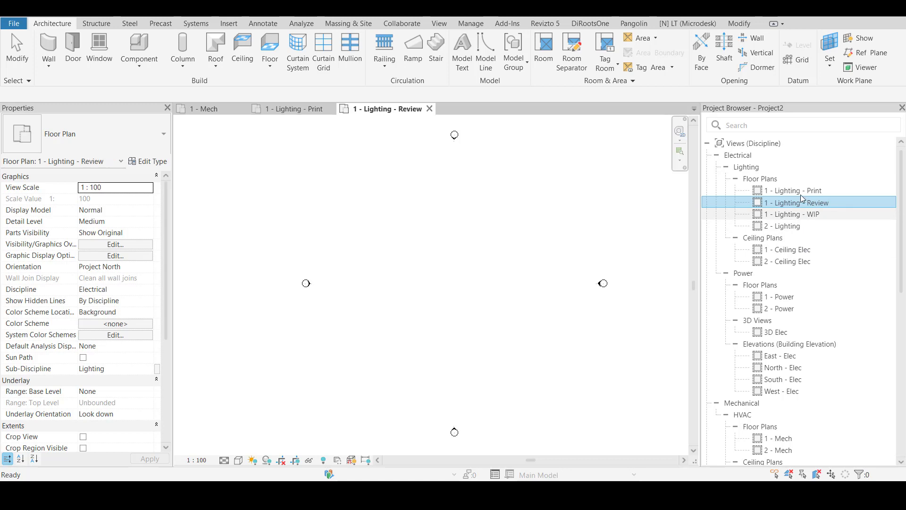
{"action": "key", "text": "Down"}
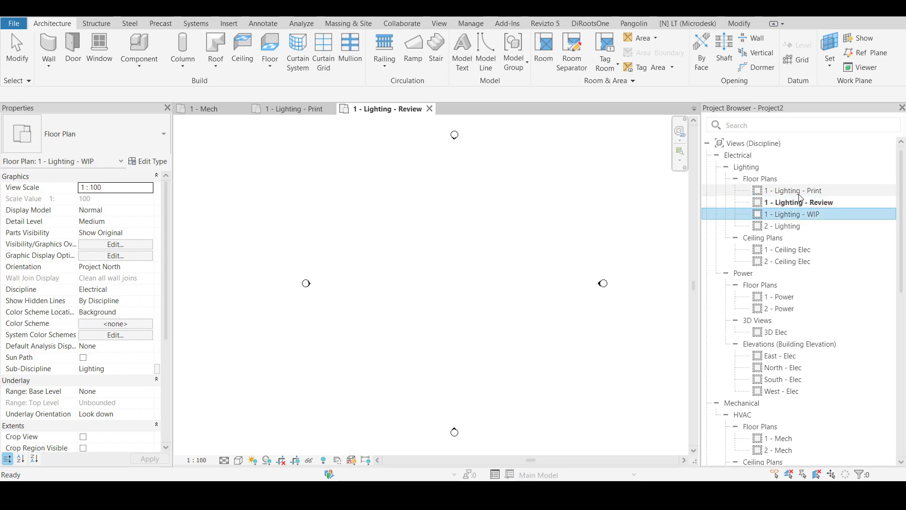
{"action": "key", "text": "Up"}
{"action": "key", "text": "Up"}
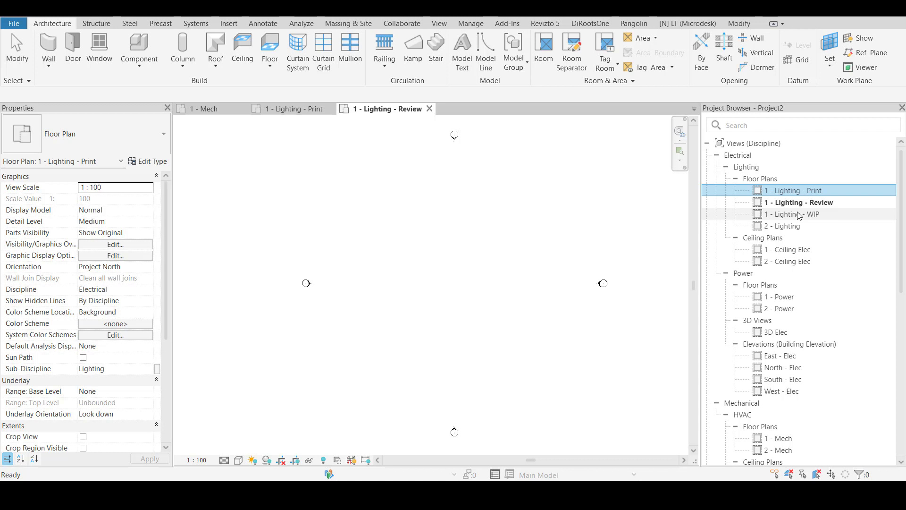
In the 1 - Lighting - WIP floor plan, draw three connected Generic - 200mm walls as an open U, the west wall about 14000 mm long
{"action": "left_click", "coordinate": [830, 218]}
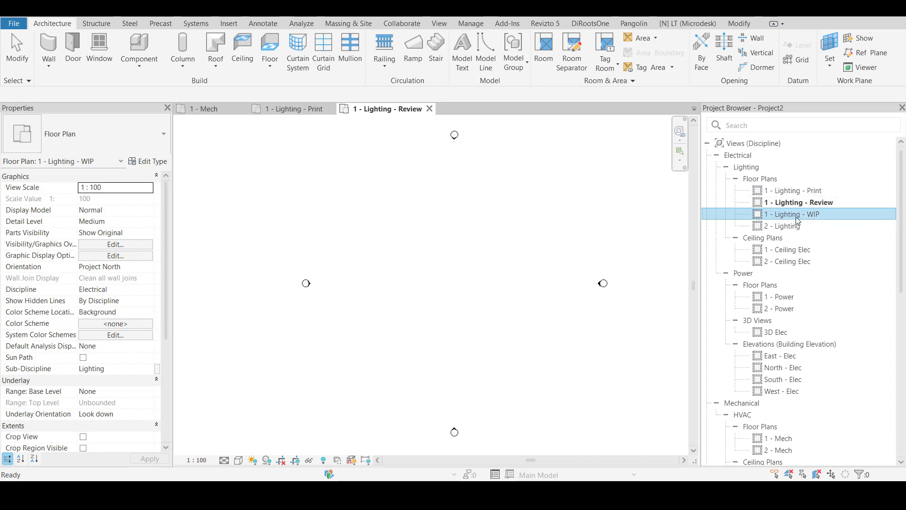
{"action": "double_click", "coordinate": [828, 220]}
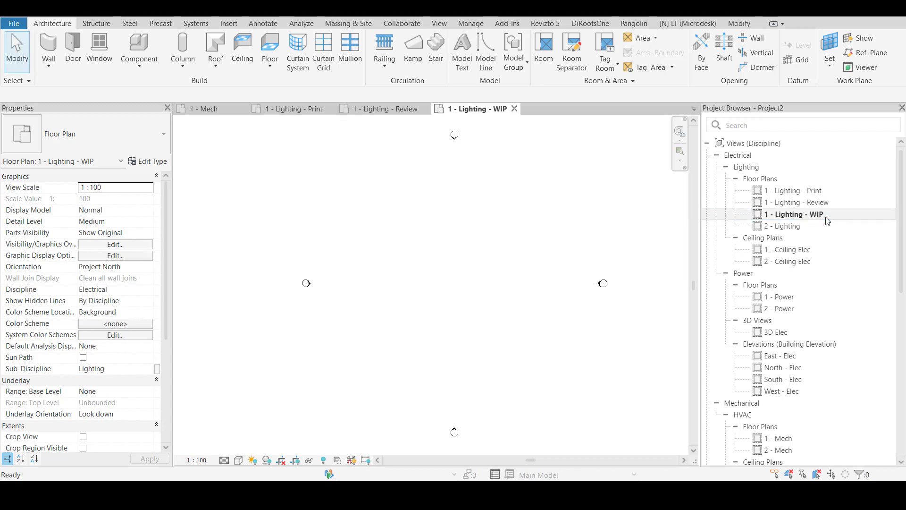
{"action": "key", "text": "w"}
{"action": "key", "text": "a"}
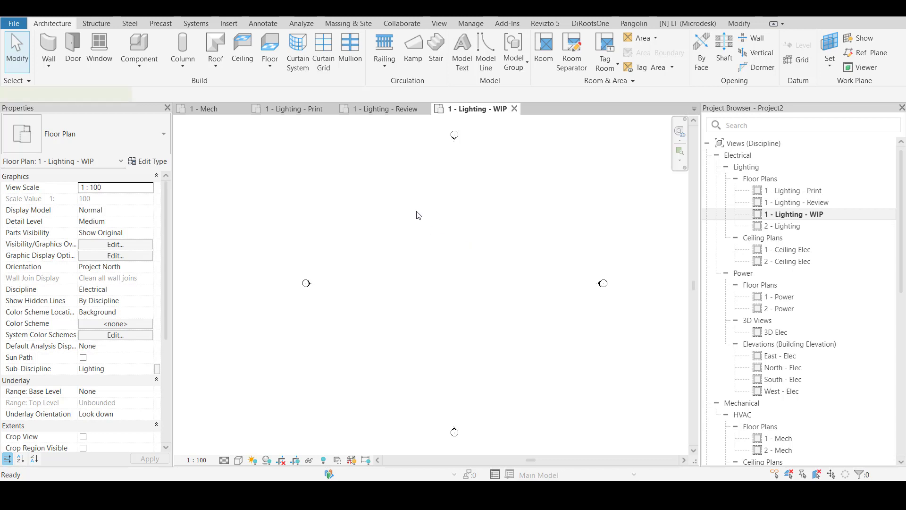
{"action": "left_click", "coordinate": [416, 211]}
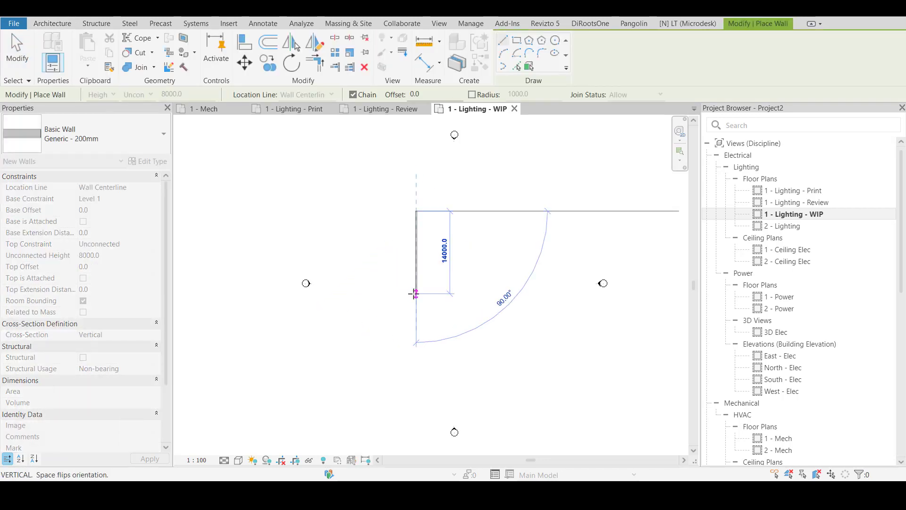
{"action": "left_click", "coordinate": [416, 293]}
{"action": "left_click", "coordinate": [481, 293]}
{"action": "left_click", "coordinate": [481, 241]}
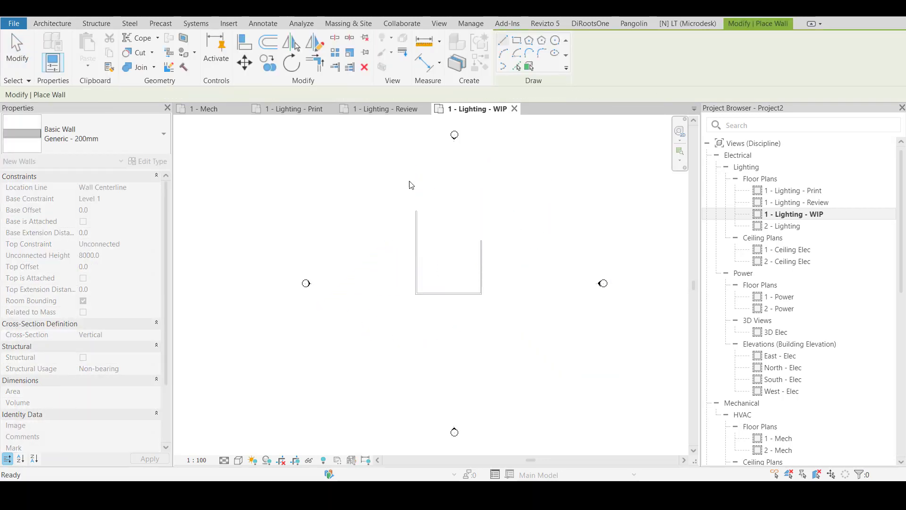
{"action": "key", "text": "Escape"}
{"action": "key", "text": "Escape"}
Open the 1 - Lighting - Print floor plan to check for the drawn walls, and compare the Print, Review and WIP views
{"action": "double_click", "coordinate": [798, 191]}
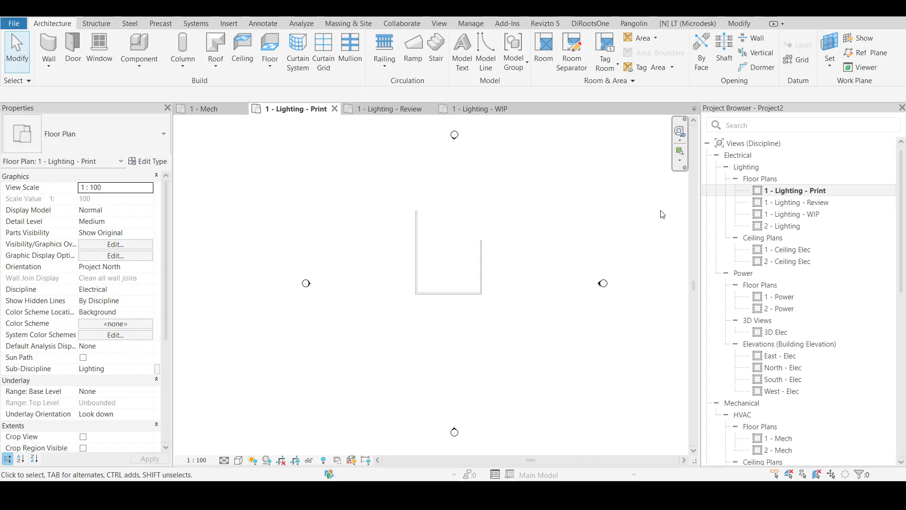
{"action": "left_click", "coordinate": [798, 203]}
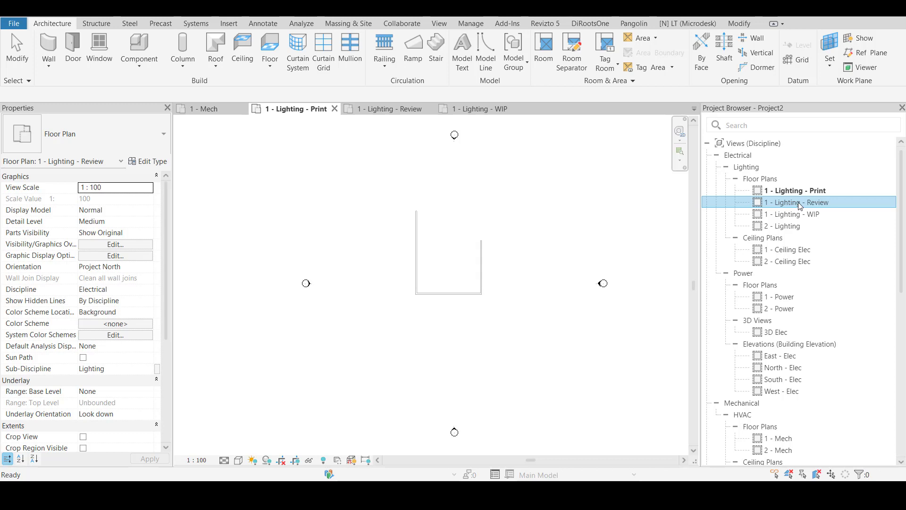
{"action": "left_click", "coordinate": [801, 204]}
{"action": "key", "text": "Escape"}
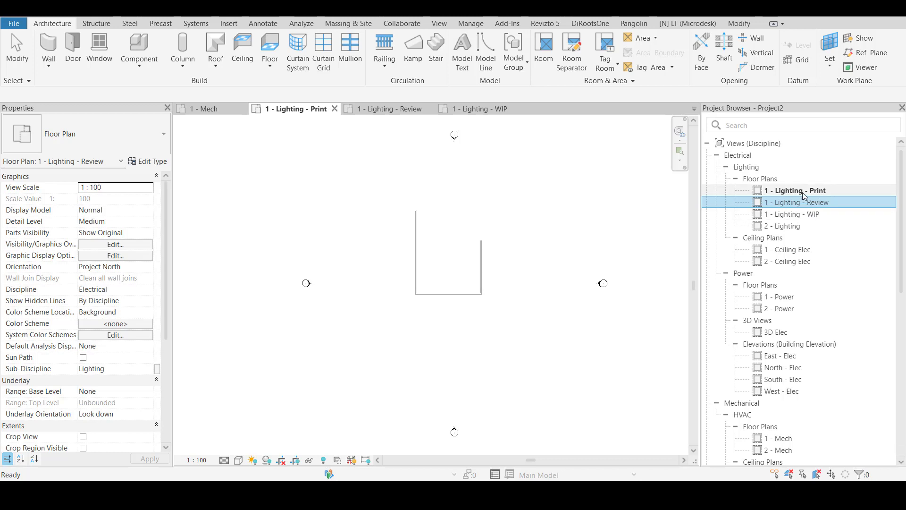
{"action": "left_click", "coordinate": [485, 247]}
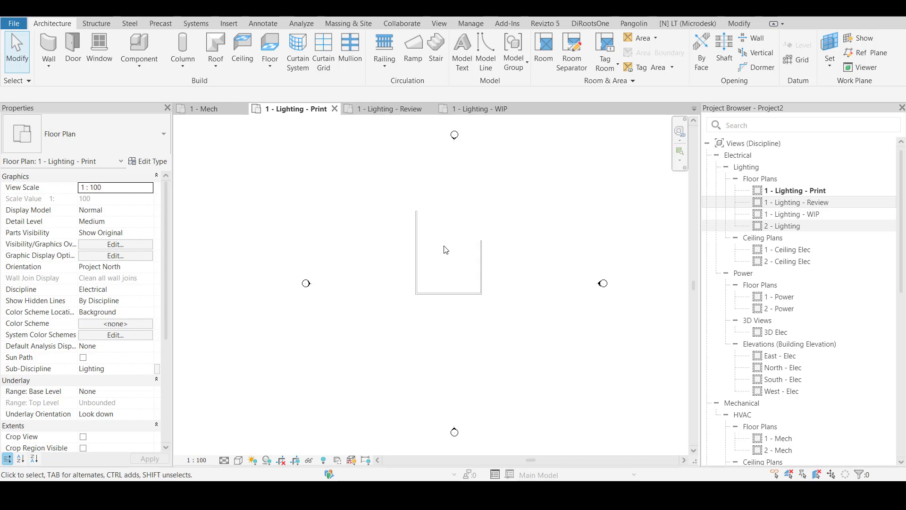
{"action": "left_click", "coordinate": [792, 217]}
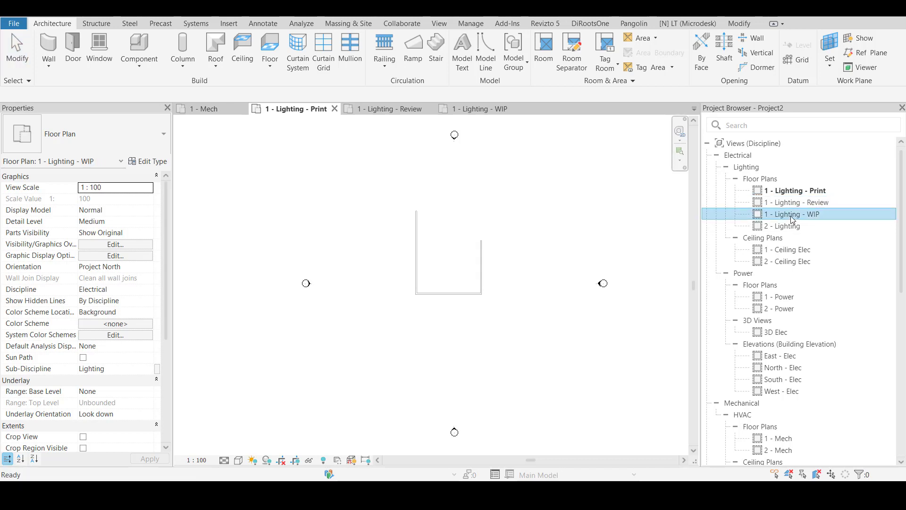
{"action": "left_click", "coordinate": [799, 192]}
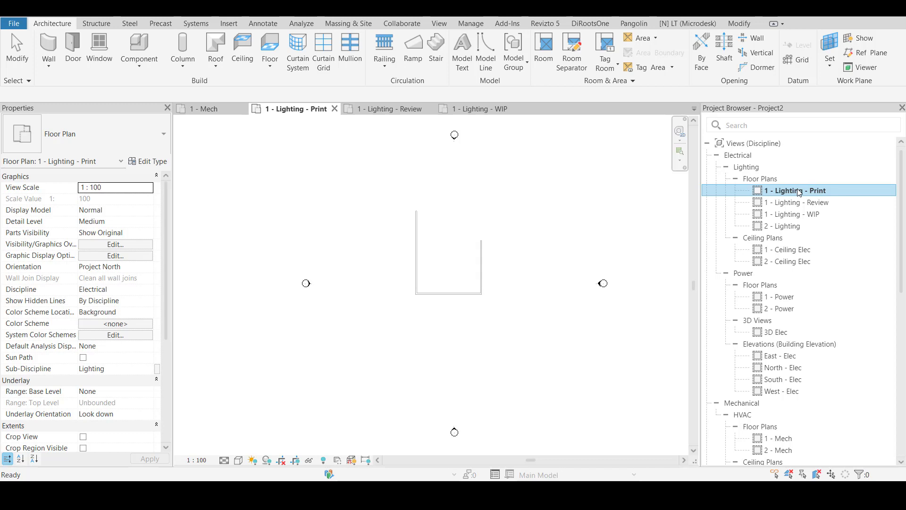
{"action": "left_click", "coordinate": [814, 216]}
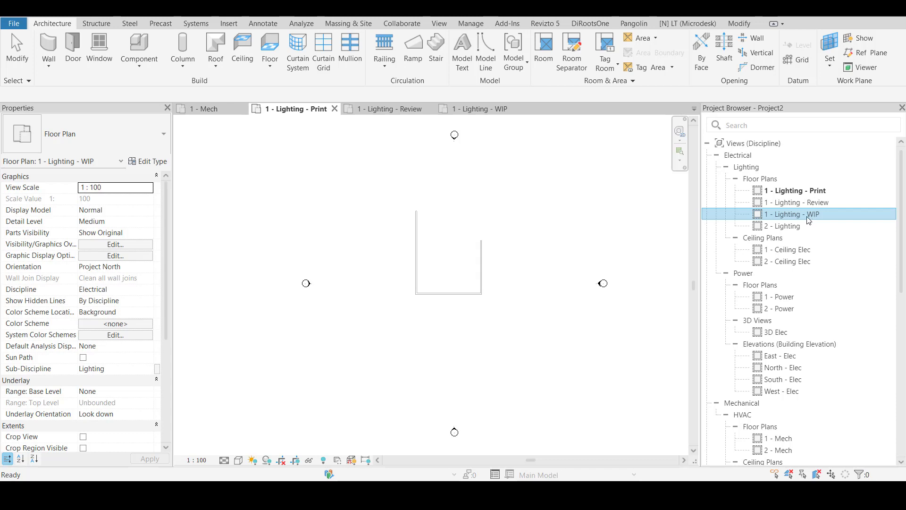
{"action": "left_click", "coordinate": [812, 191]}
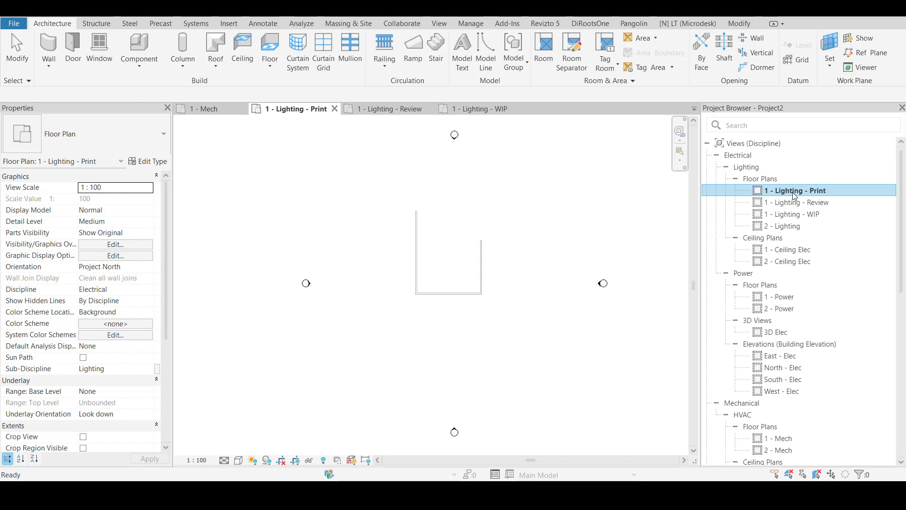
Compare the level 1 lighting floor plans Print, Review and WIP and the 2 - Lighting plan in the project's view list
{"action": "left_click", "coordinate": [804, 215]}
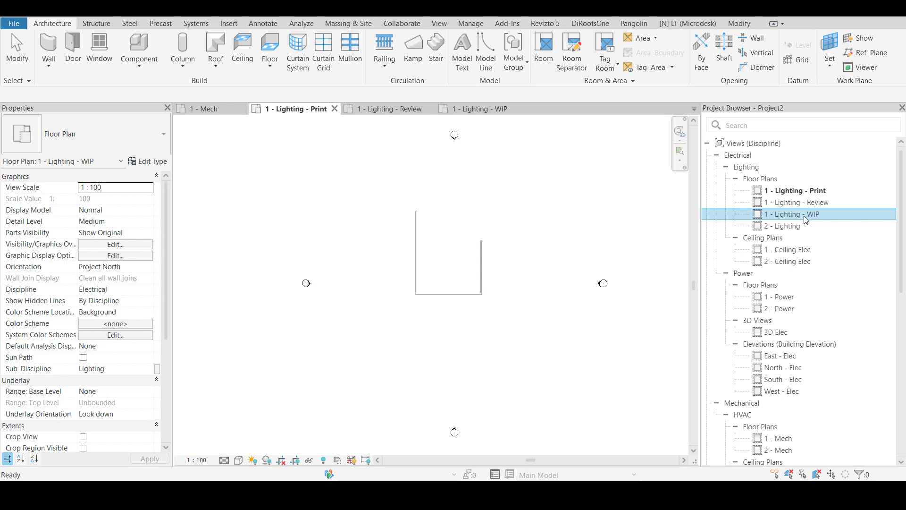
{"action": "left_click", "coordinate": [805, 216]}
{"action": "double_click", "coordinate": [848, 218]}
{"action": "left_click", "coordinate": [795, 190]}
{"action": "double_click", "coordinate": [798, 191]}
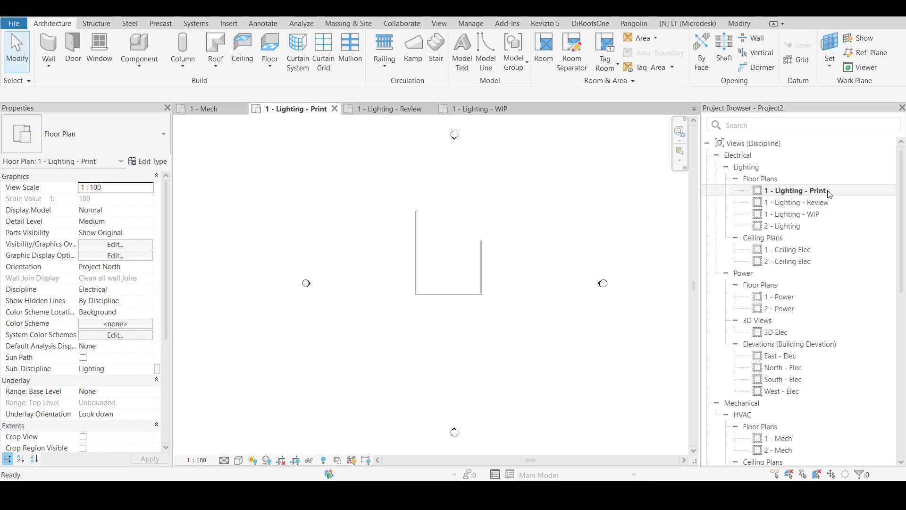
{"action": "left_click", "coordinate": [788, 215]}
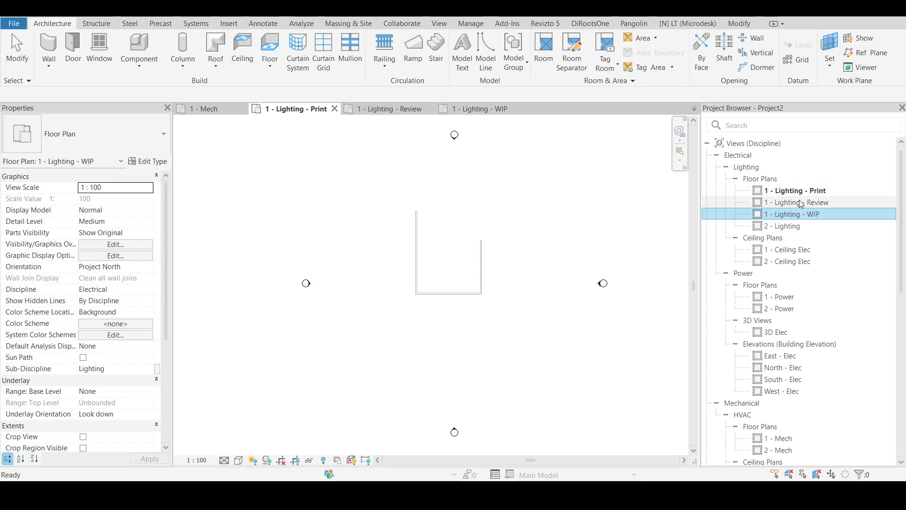
{"action": "left_click", "coordinate": [801, 202]}
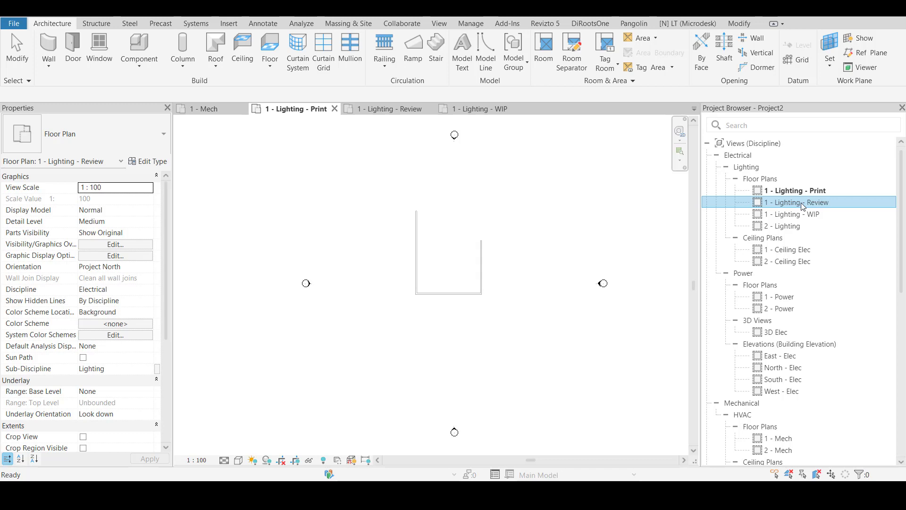
{"action": "left_click", "coordinate": [798, 214]}
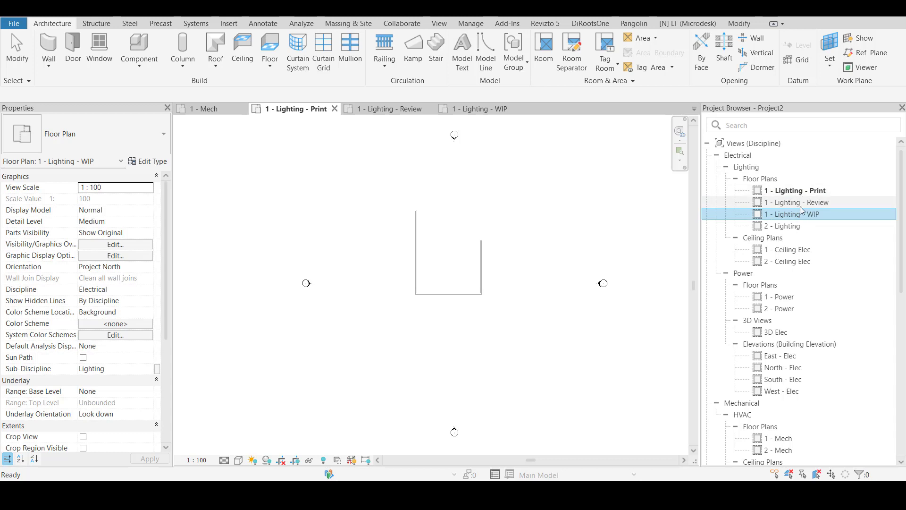
{"action": "left_click", "coordinate": [800, 206]}
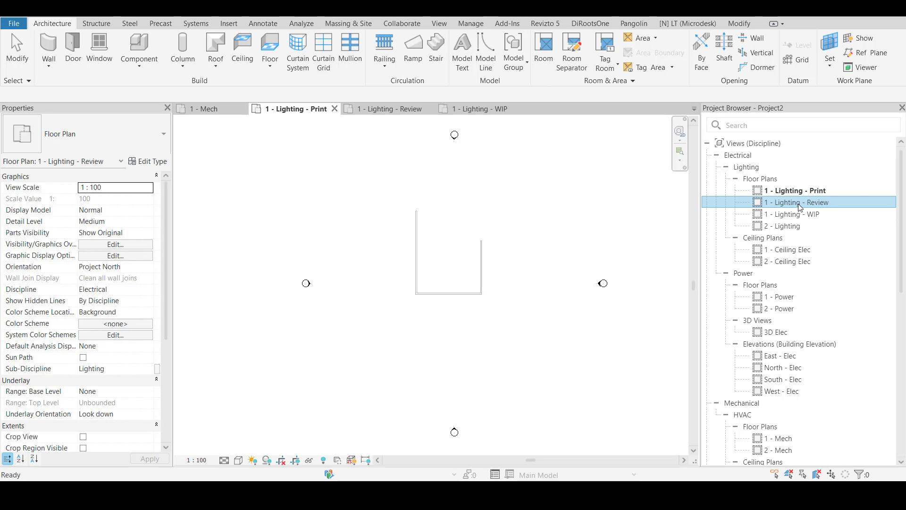
{"action": "left_click", "coordinate": [803, 192]}
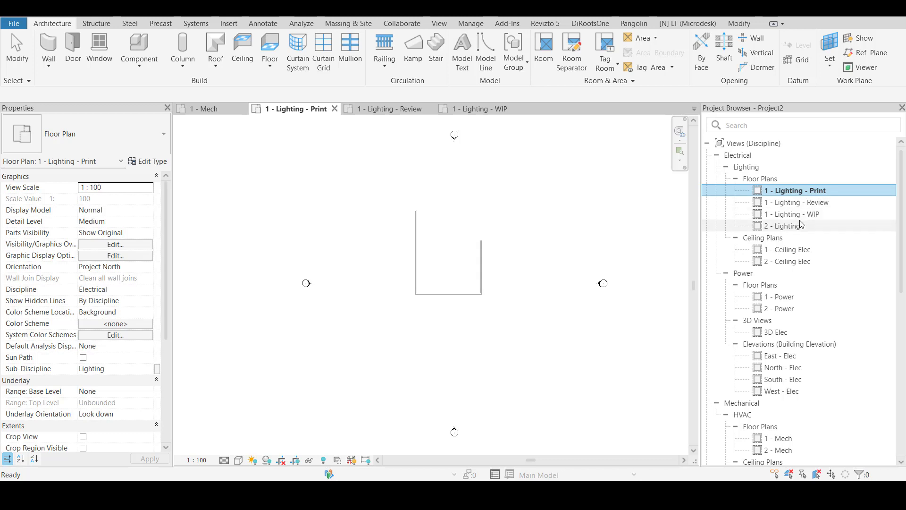
{"action": "left_click", "coordinate": [801, 226]}
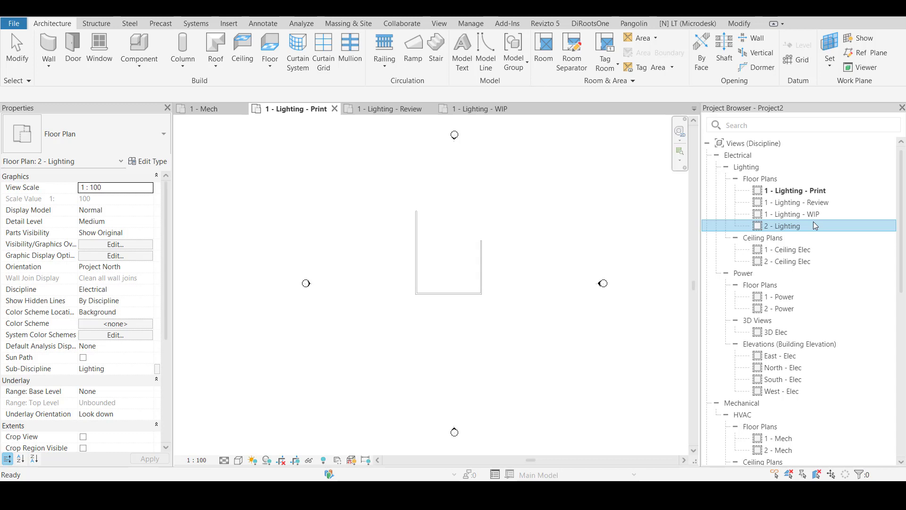
{"action": "left_click", "coordinate": [808, 194]}
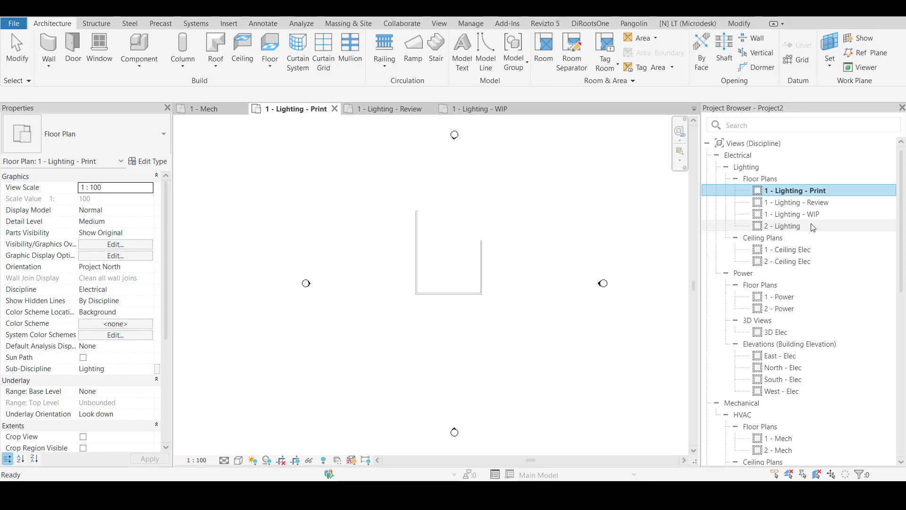
Examine how the views are grouped by discipline, sub-discipline and view type, from Electrical through Lighting to its Floor Plans
{"action": "left_click", "coordinate": [748, 159]}
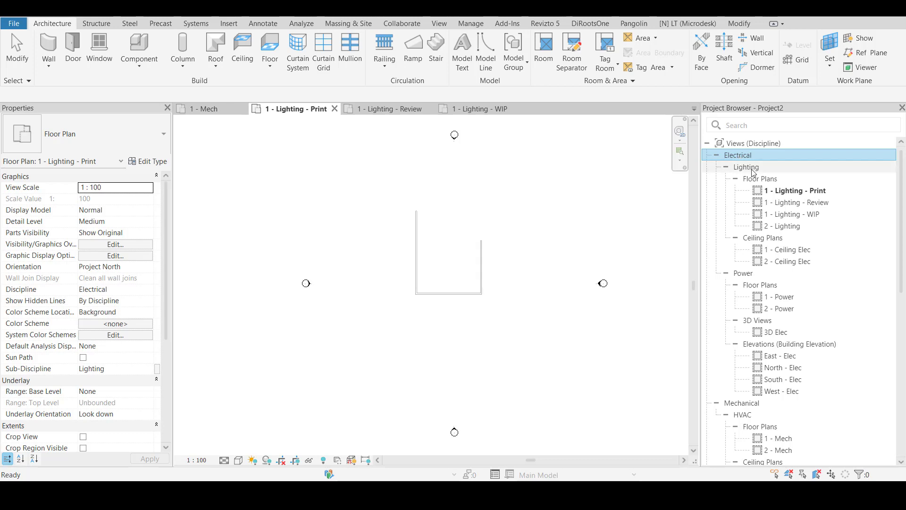
{"action": "left_click", "coordinate": [754, 168]}
{"action": "left_click", "coordinate": [753, 156]}
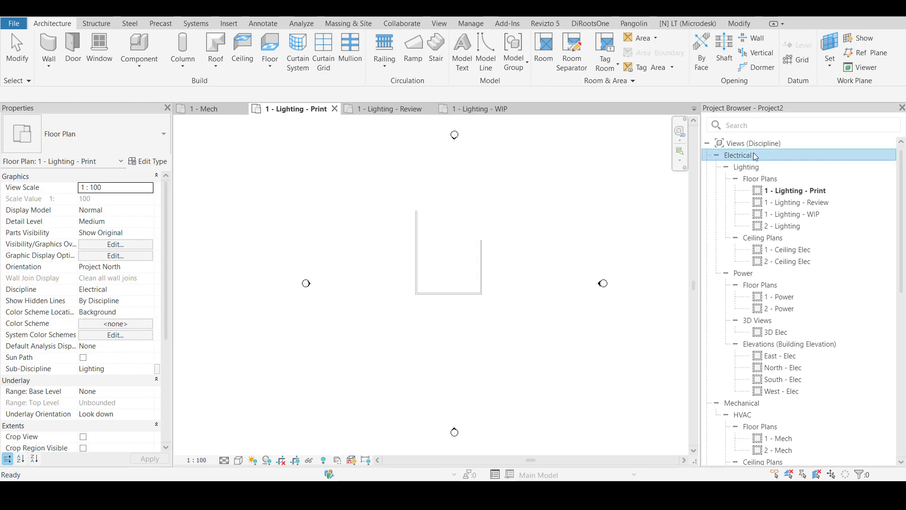
{"action": "left_click", "coordinate": [758, 169]}
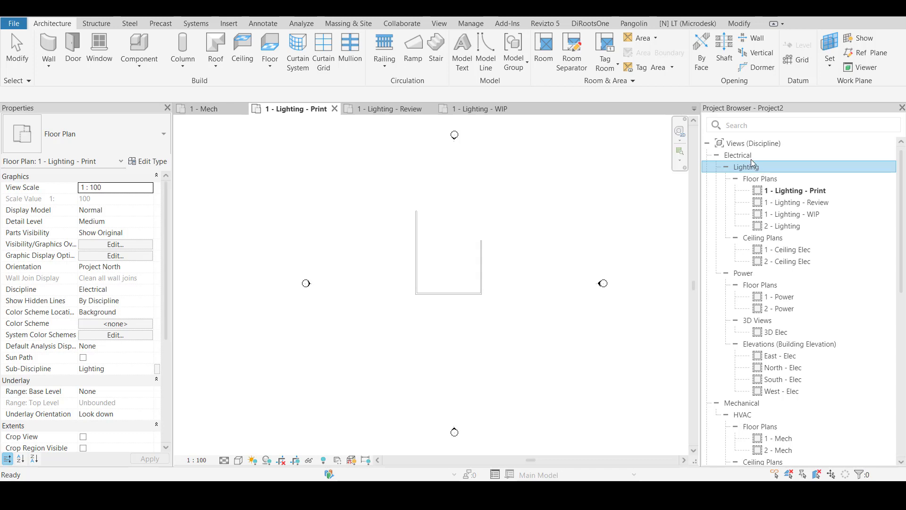
{"action": "left_click", "coordinate": [750, 157]}
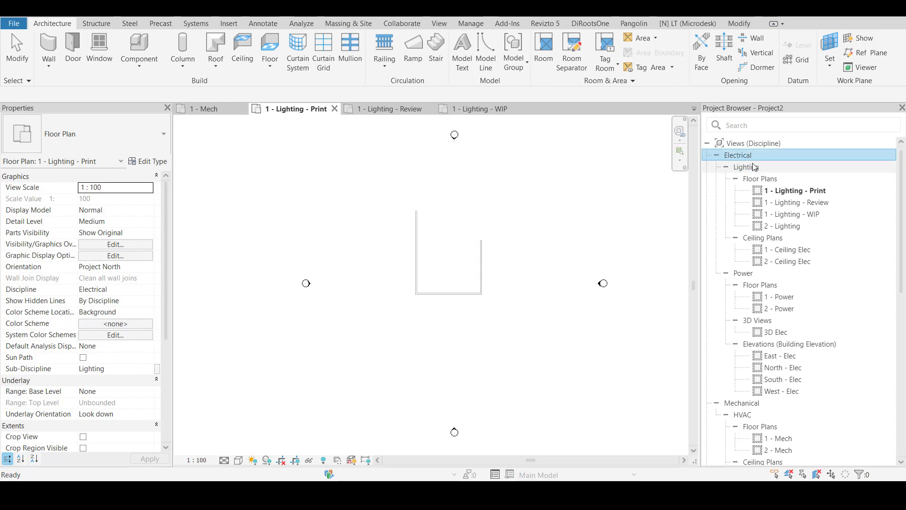
{"action": "left_click", "coordinate": [754, 168]}
{"action": "left_click", "coordinate": [761, 179]}
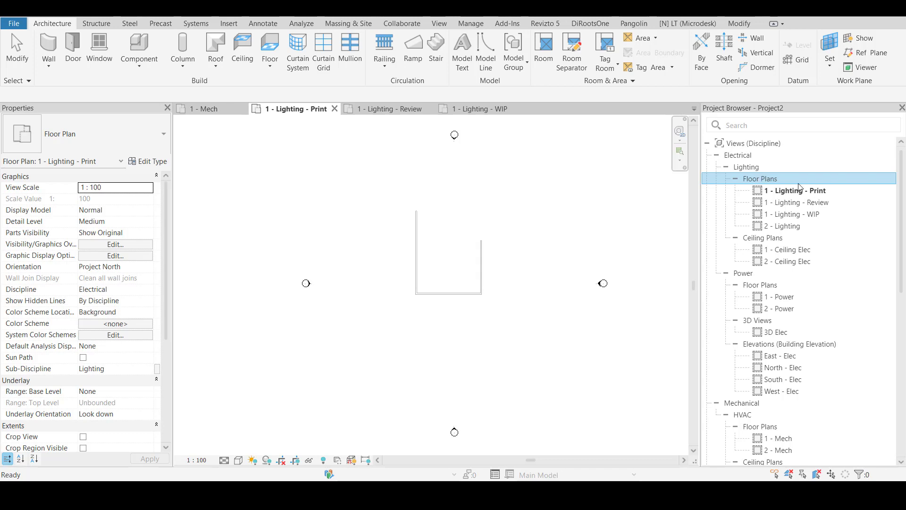
{"action": "left_click", "coordinate": [740, 156]}
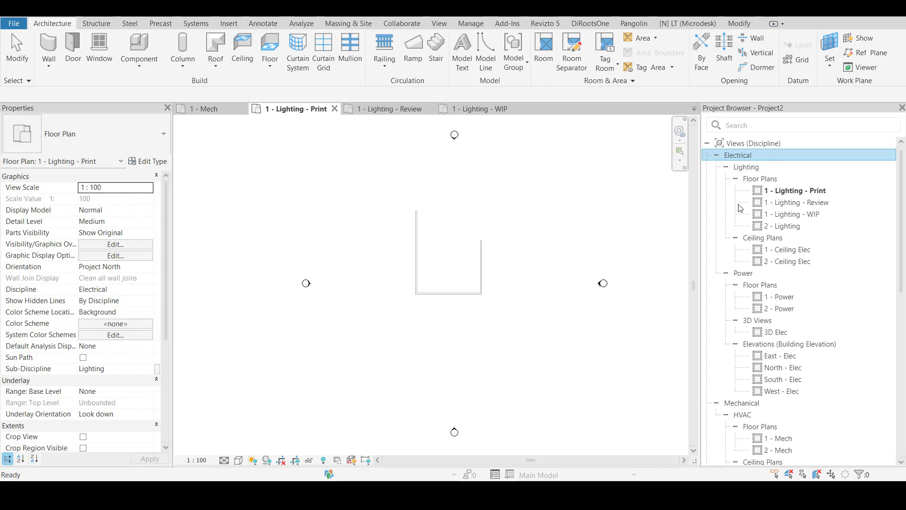
{"action": "left_click", "coordinate": [742, 403]}
{"action": "left_click", "coordinate": [749, 155]}
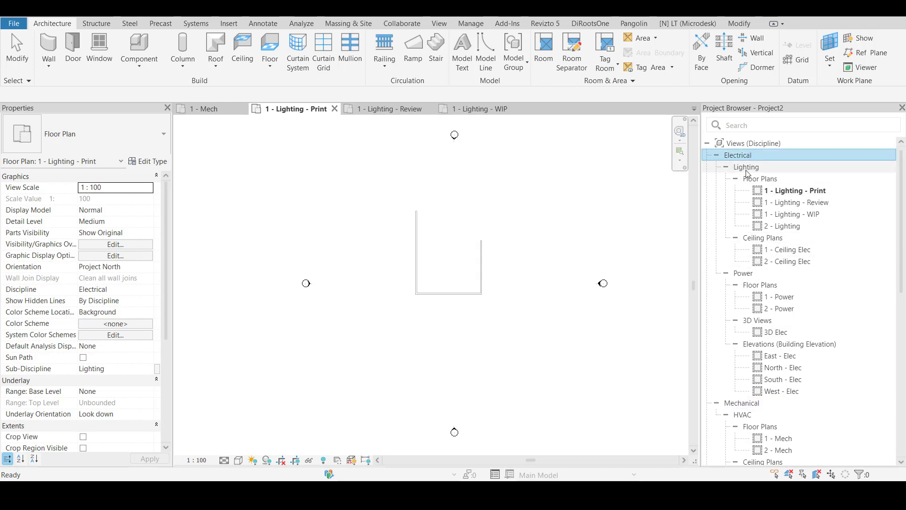
{"action": "left_click", "coordinate": [774, 184]}
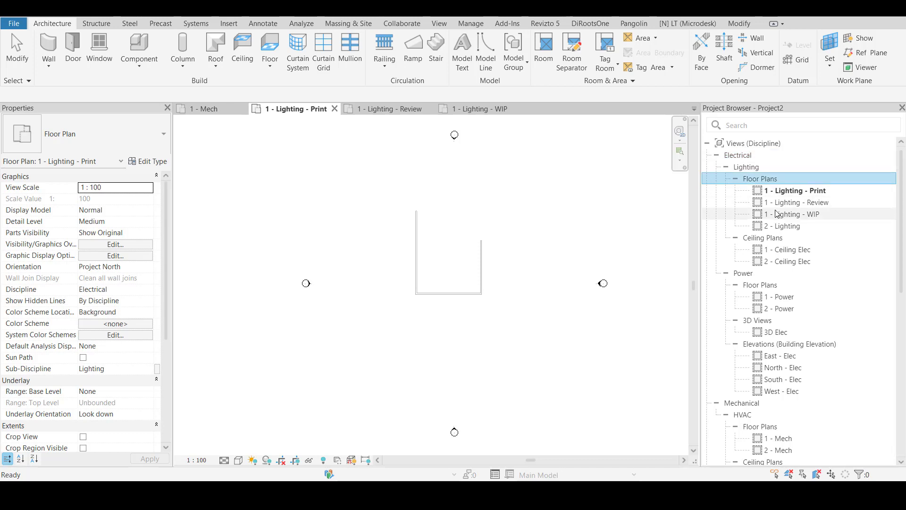
{"action": "left_click", "coordinate": [784, 202]}
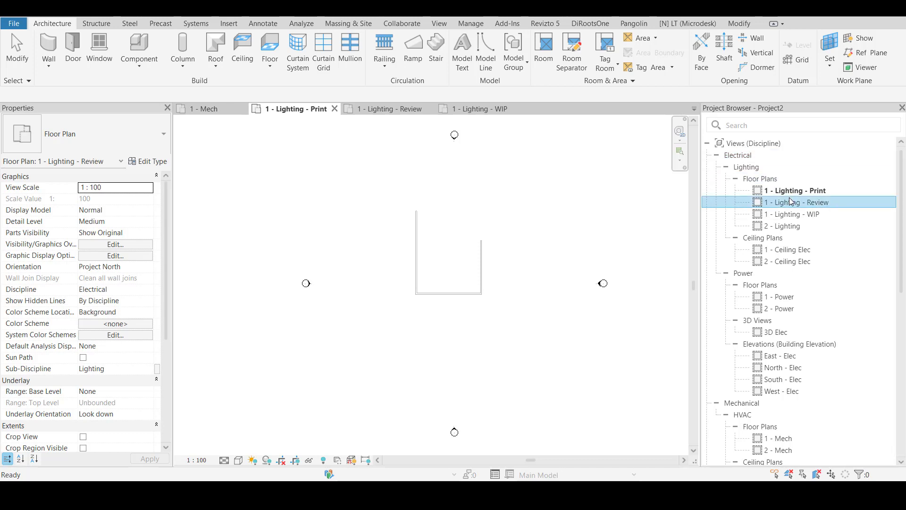
{"action": "left_click", "coordinate": [786, 191]}
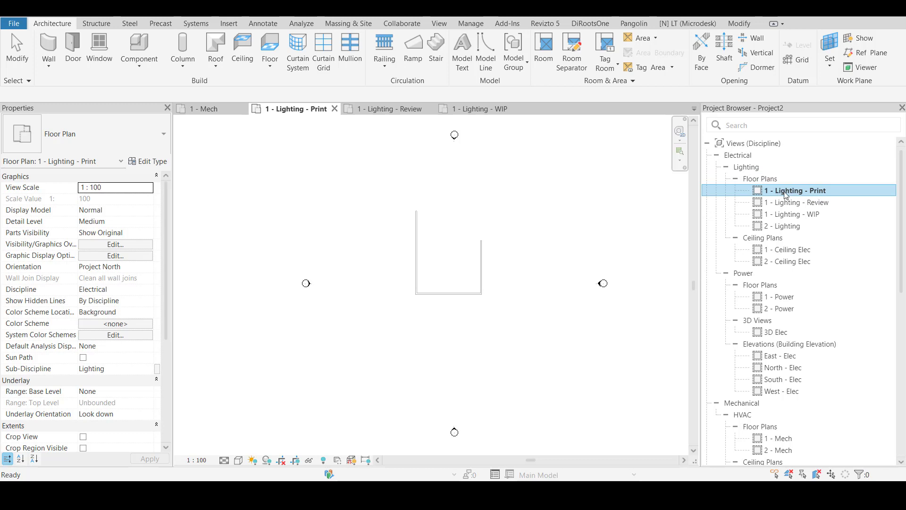
{"action": "left_click", "coordinate": [832, 202]}
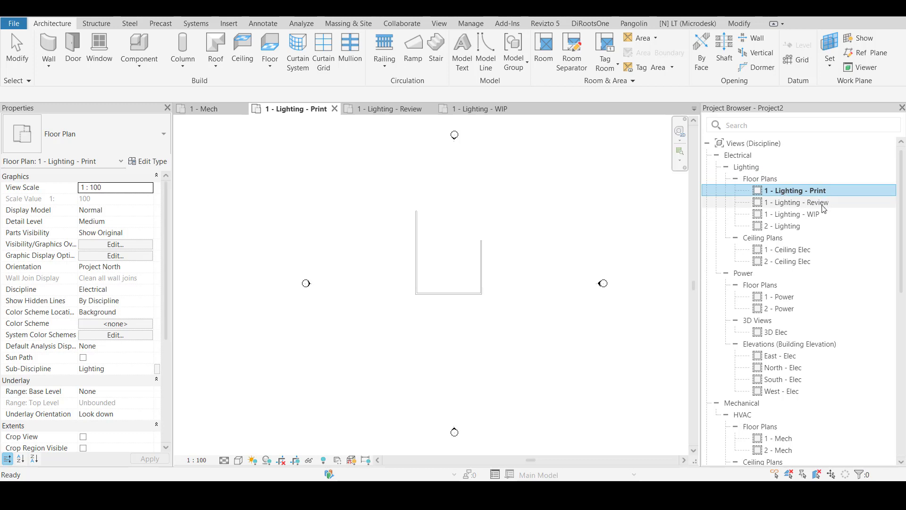
{"action": "left_click", "coordinate": [808, 192]}
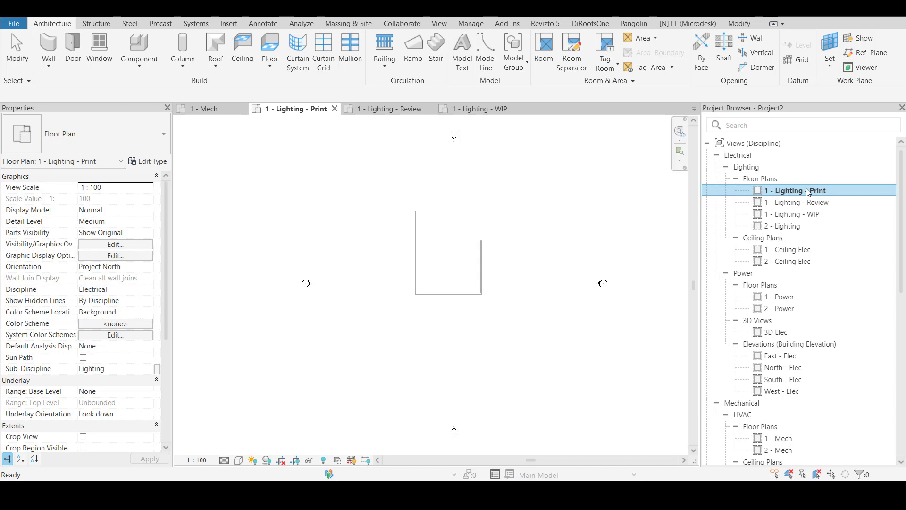
{"action": "left_click", "coordinate": [768, 156]}
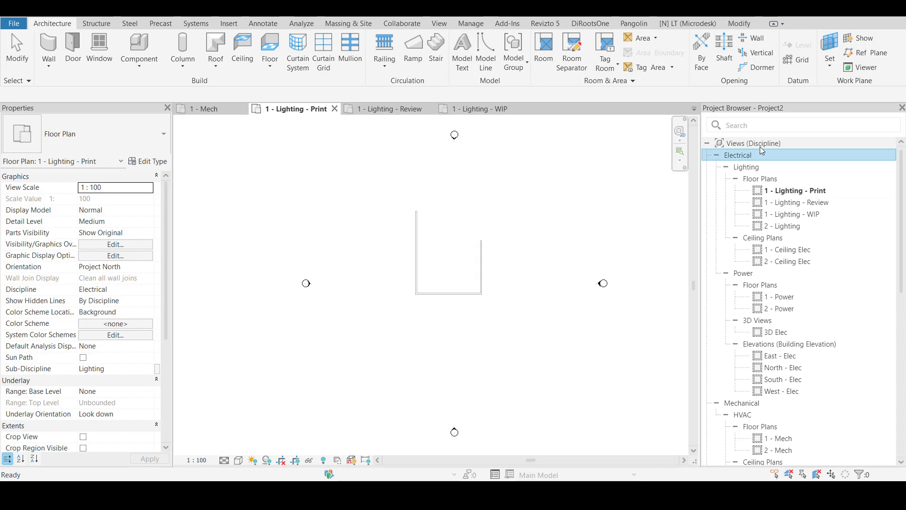
{"action": "left_click", "coordinate": [740, 168]}
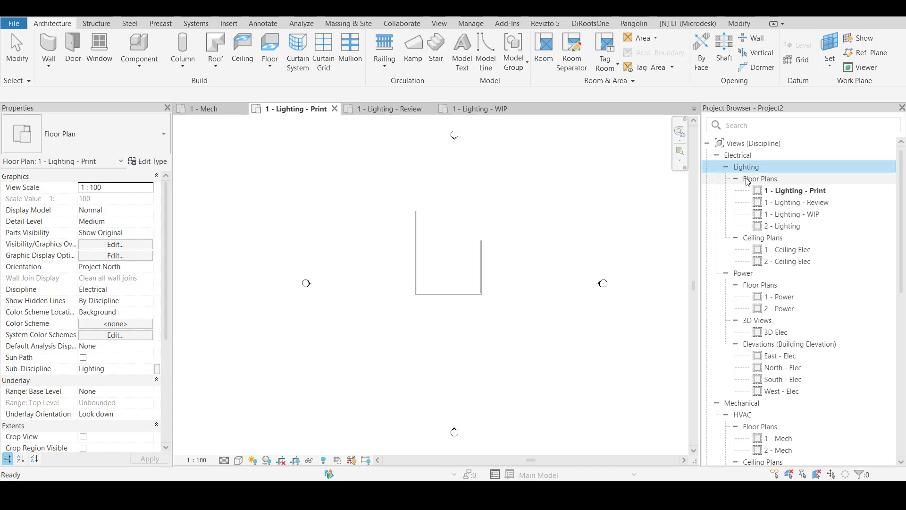
{"action": "left_click", "coordinate": [748, 180]}
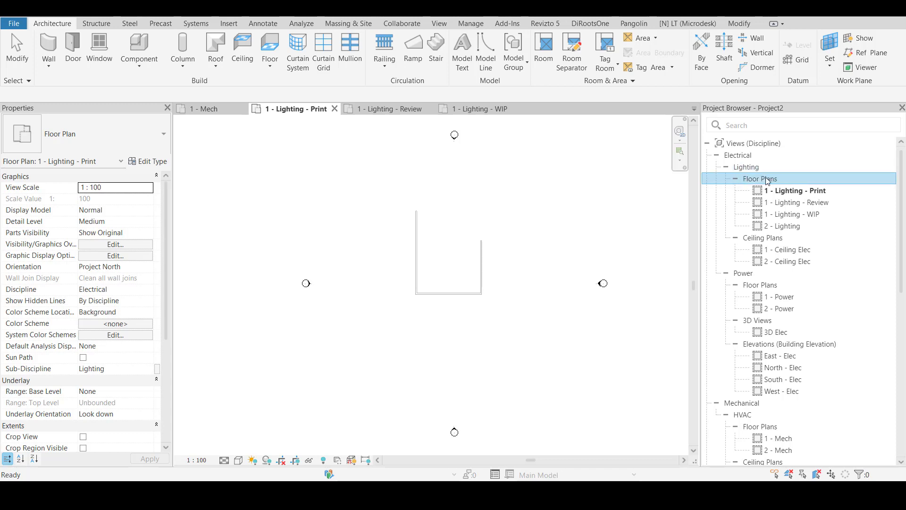
{"action": "left_click", "coordinate": [787, 192]}
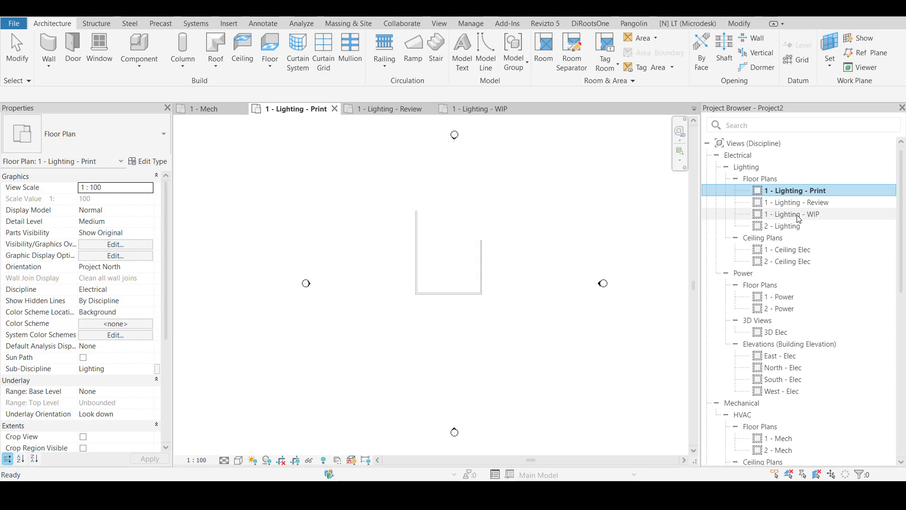
{"action": "left_click", "coordinate": [744, 158]}
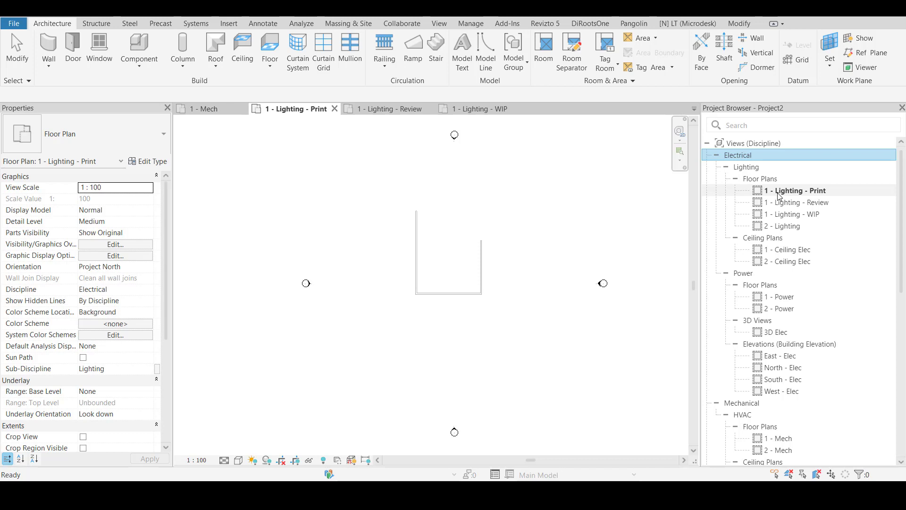
Start a new project parameter named "View Use" with the Text data type
{"action": "left_click", "coordinate": [470, 24]}
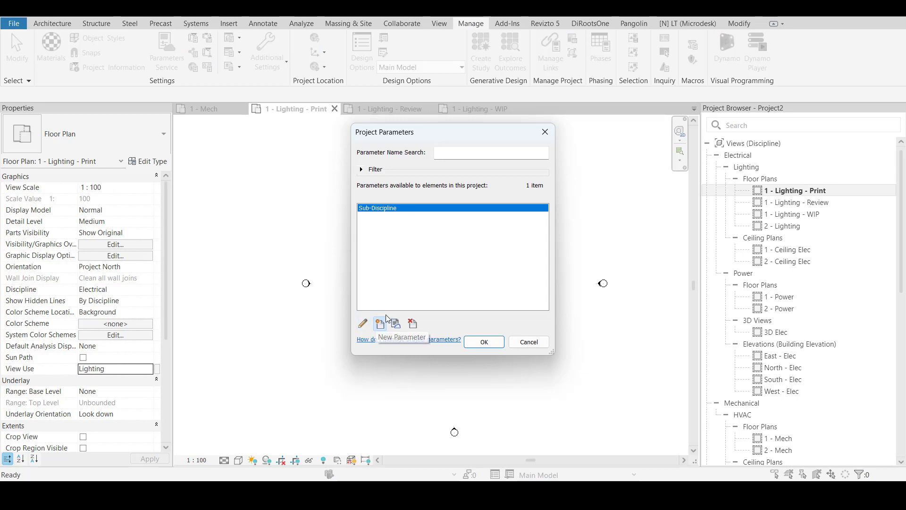
{"action": "left_click", "coordinate": [382, 323]}
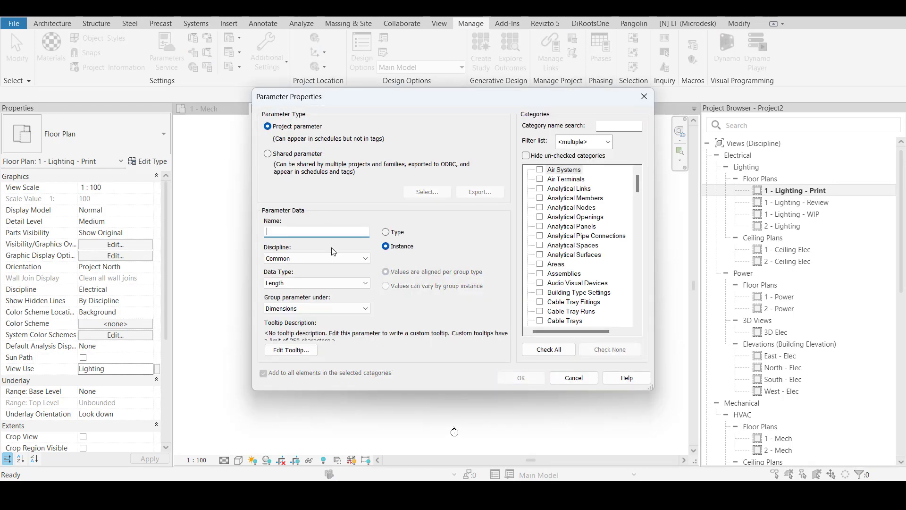
{"action": "type", "text": "View Use"}
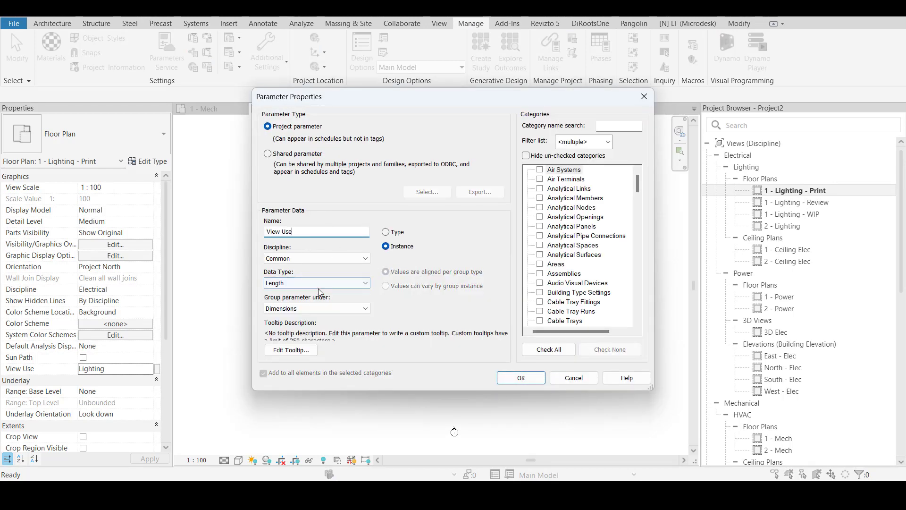
{"action": "left_click", "coordinate": [318, 286]}
{"action": "left_click", "coordinate": [302, 291]}
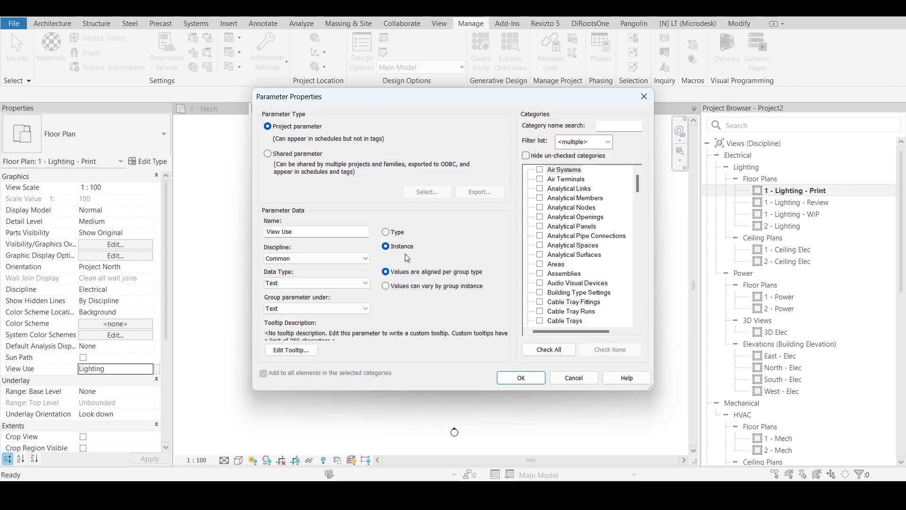
Assign the View Use parameter to the Views category and create it in the project
{"action": "left_click", "coordinate": [568, 273]}
{"action": "key", "text": "v"}
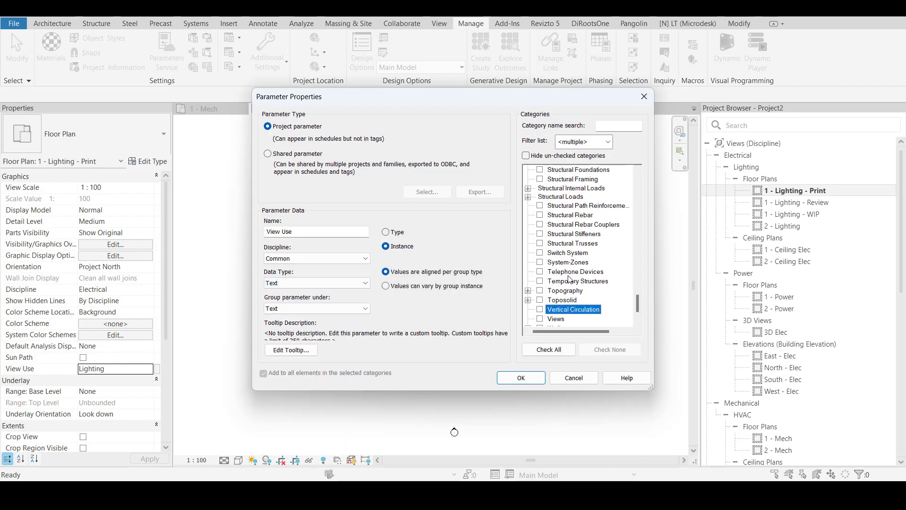
{"action": "scroll", "coordinate": [569, 280], "scroll_direction": "down", "scroll_amount": 2}
{"action": "left_click", "coordinate": [540, 282]}
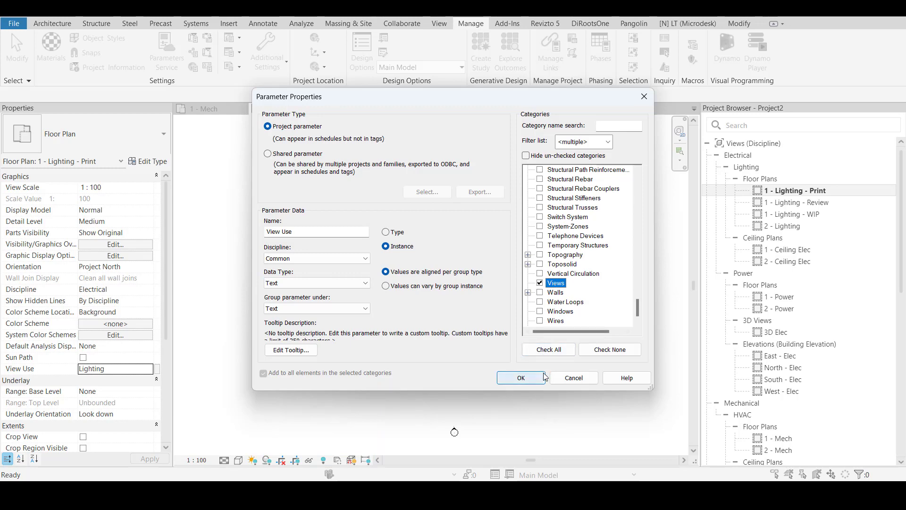
{"action": "left_click", "coordinate": [544, 377]}
{"action": "left_click", "coordinate": [494, 343]}
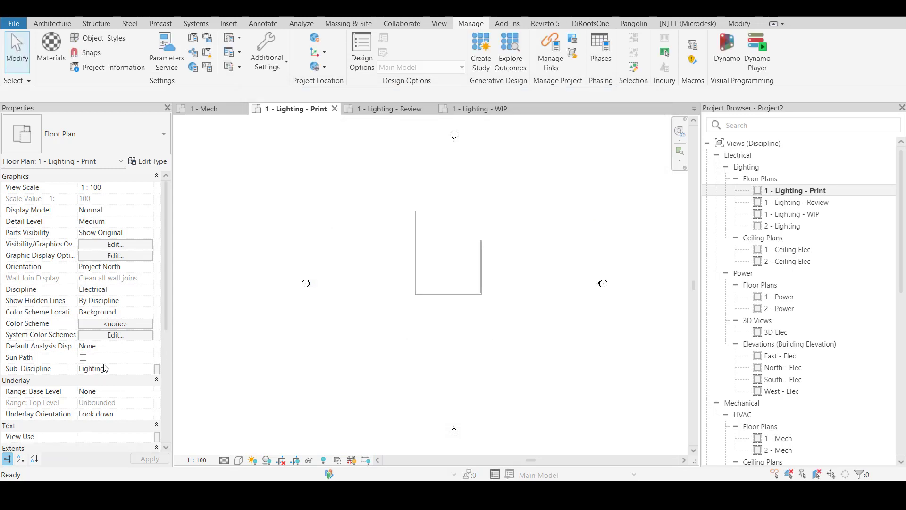
{"action": "scroll", "coordinate": [123, 349], "scroll_direction": "down", "scroll_amount": 5}
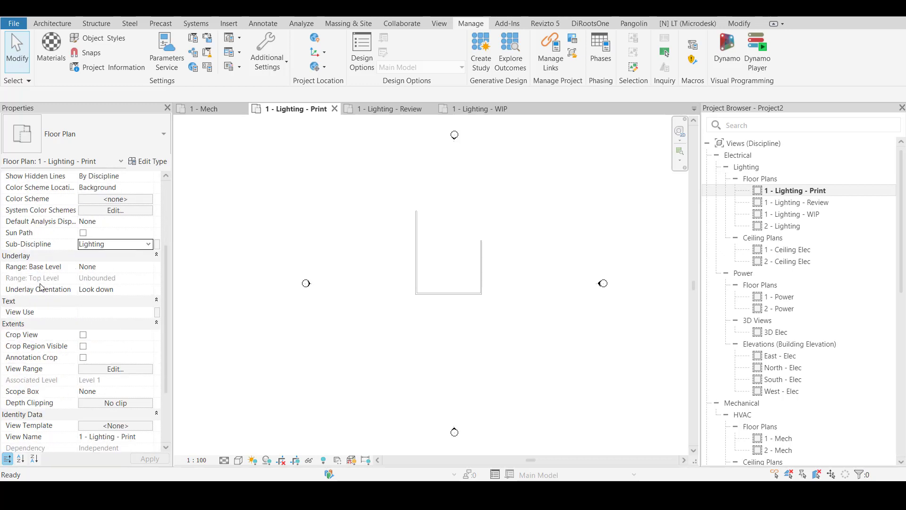
{"action": "left_click", "coordinate": [121, 312]}
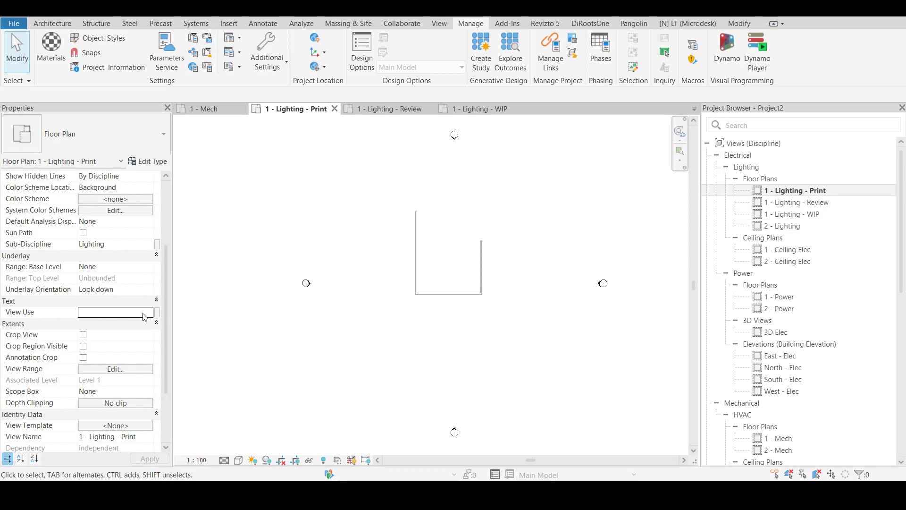
{"action": "left_click", "coordinate": [128, 312]}
{"action": "type", "text": "WIP"}
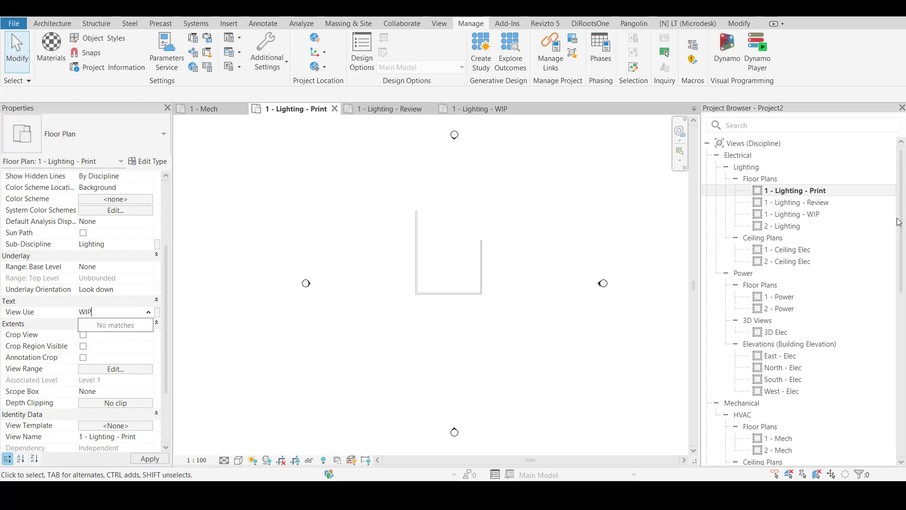
{"action": "key", "text": "Escape"}
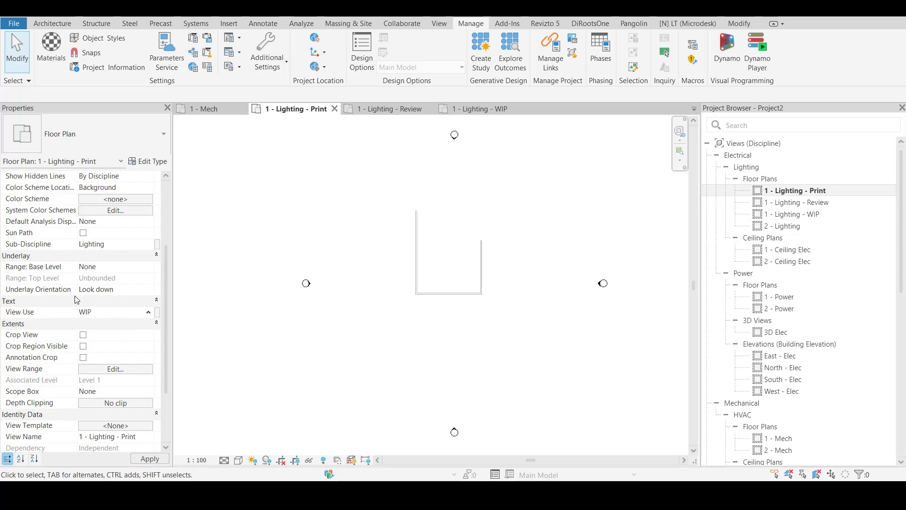
{"action": "key", "text": "Escape"}
Set View Use to Print for the 1 - Lighting - Print plan and to WIP for the 1 - Lighting - WIP plan
{"action": "left_click", "coordinate": [102, 314]}
{"action": "type", "text": "Print"}
{"action": "left_click", "coordinate": [801, 217]}
{"action": "double_click", "coordinate": [802, 217]}
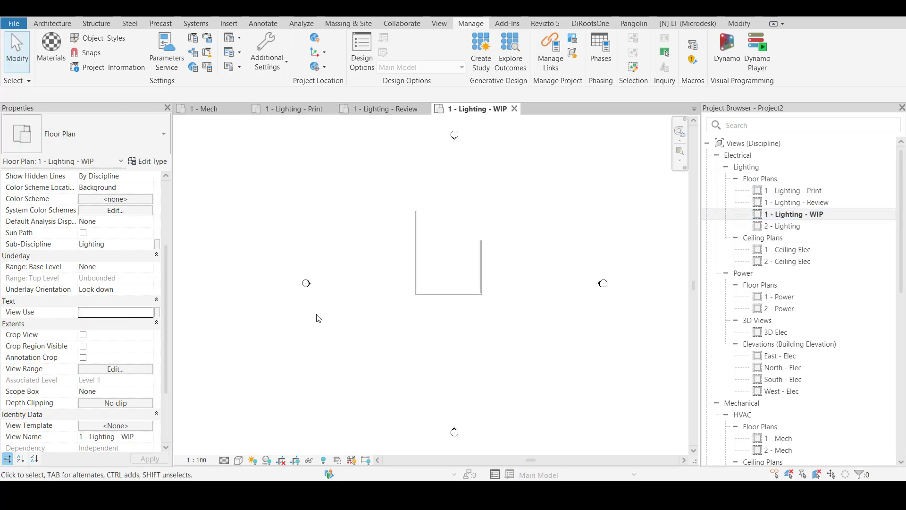
{"action": "left_click", "coordinate": [118, 314]}
{"action": "type", "text": "WIP"}
Set View Use to Review for the 1 - Lighting - Review plan and check the values of the other level 1 lighting plans
{"action": "double_click", "coordinate": [802, 202]}
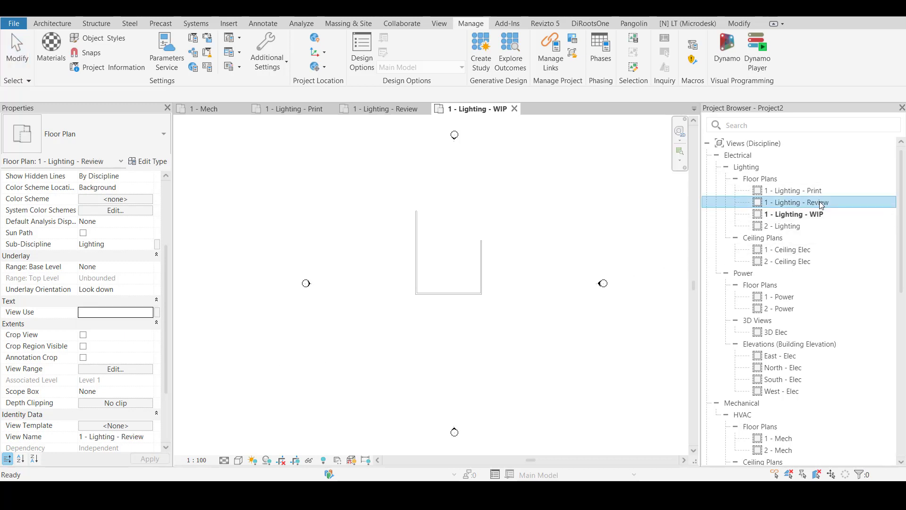
{"action": "left_click", "coordinate": [101, 313]}
{"action": "type", "text": "Review"}
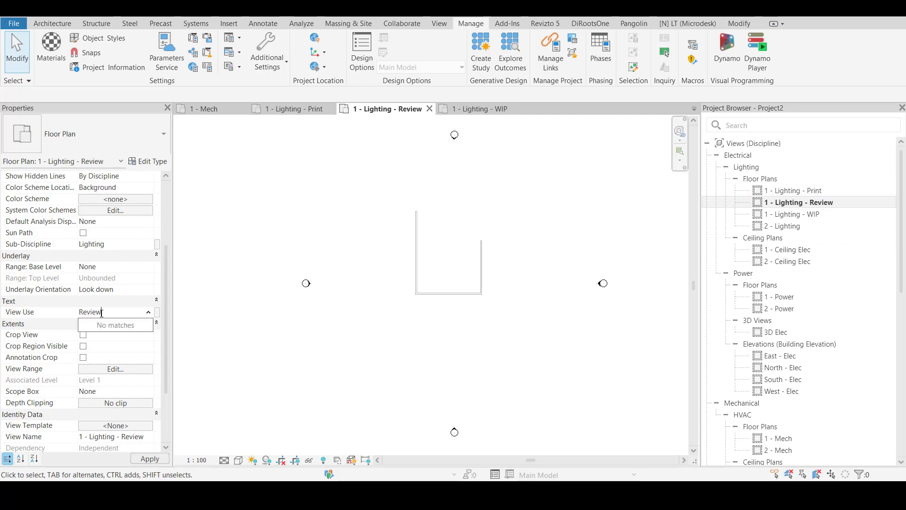
{"action": "left_click", "coordinate": [370, 351]}
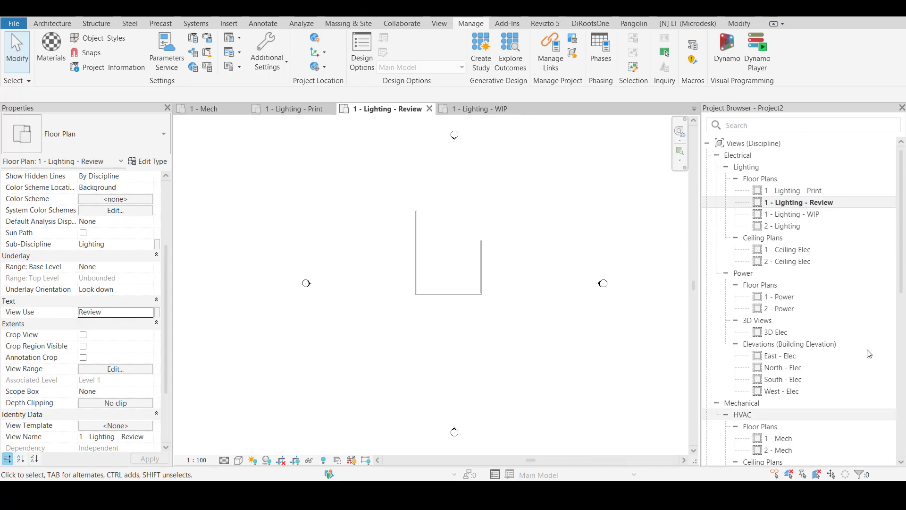
{"action": "left_click", "coordinate": [787, 215]}
{"action": "key", "text": "Up"}
{"action": "key", "text": "Up"}
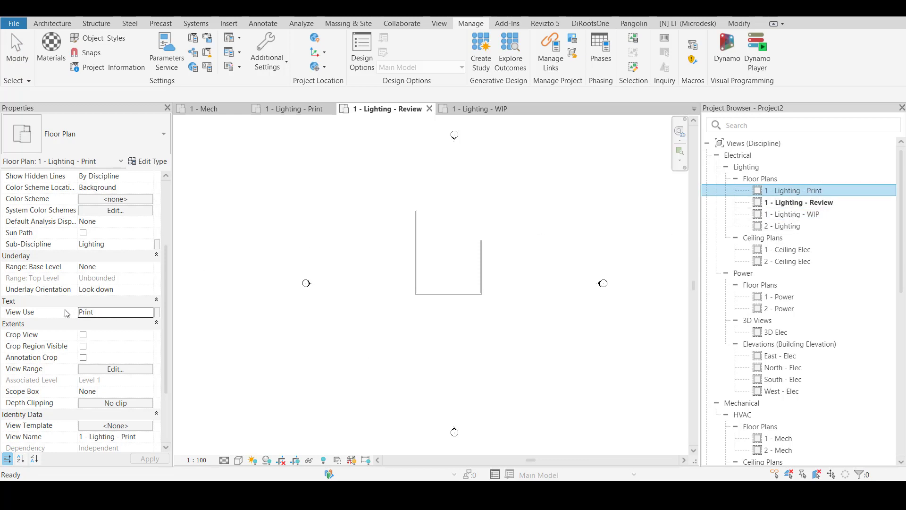
{"action": "left_click", "coordinate": [420, 330]}
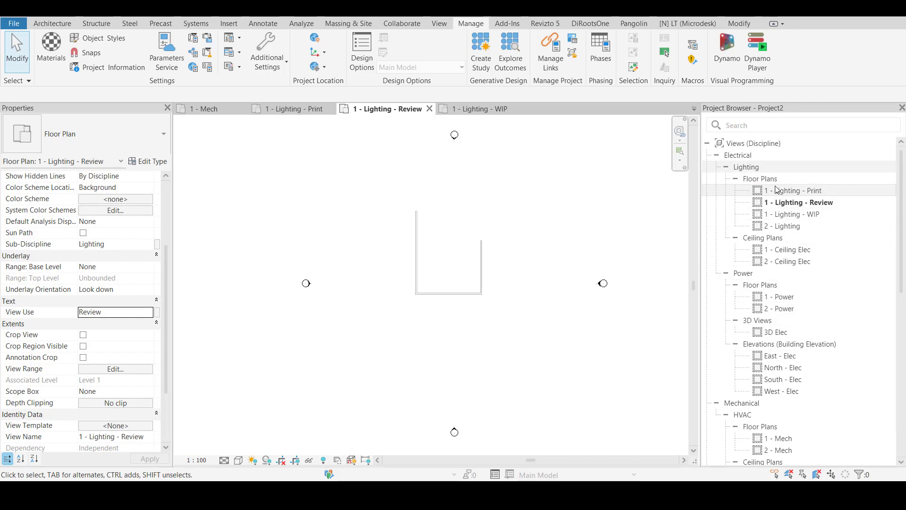
Create a new browser organization scheme for the project's views named "Company-Dft"
{"action": "left_click", "coordinate": [744, 144]}
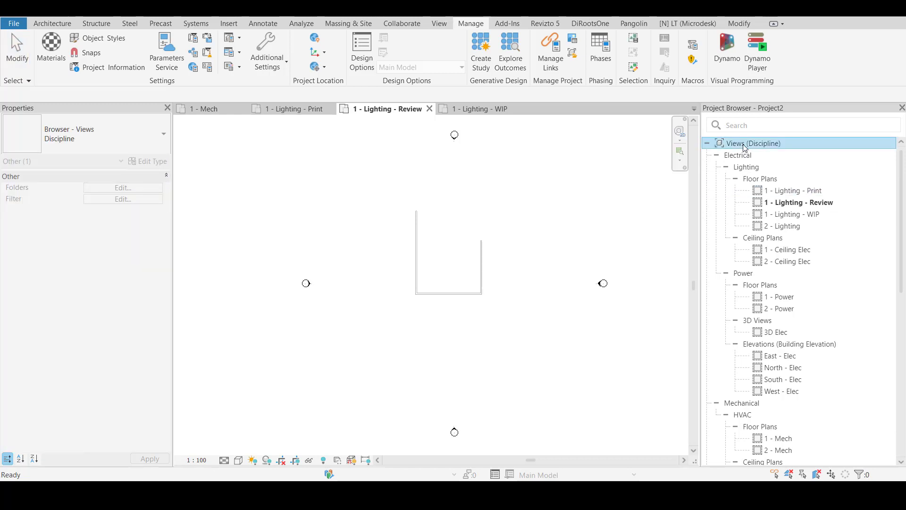
{"action": "right_click", "coordinate": [744, 147]}
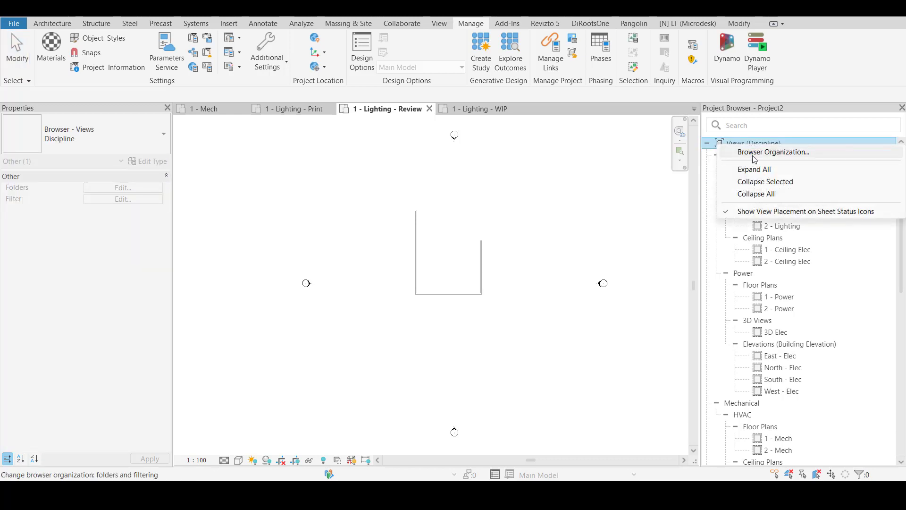
{"action": "left_click", "coordinate": [755, 152]}
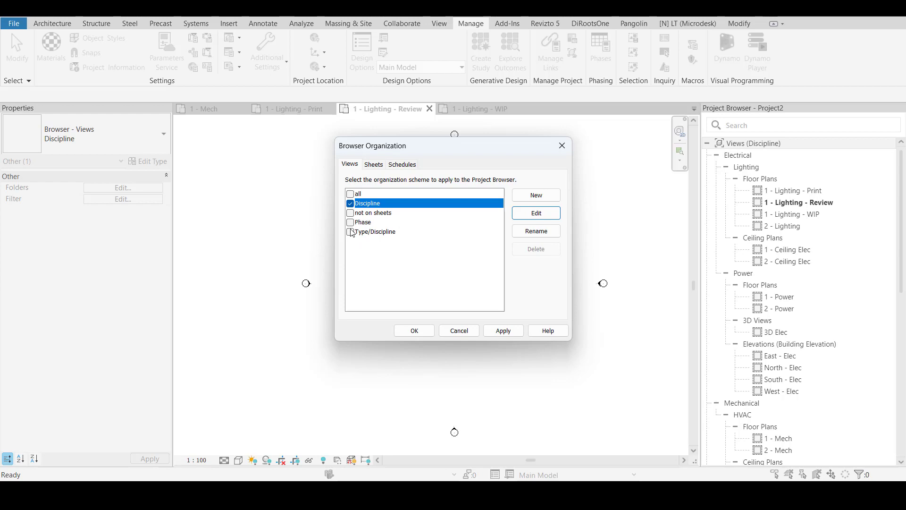
{"action": "left_click", "coordinate": [537, 195]}
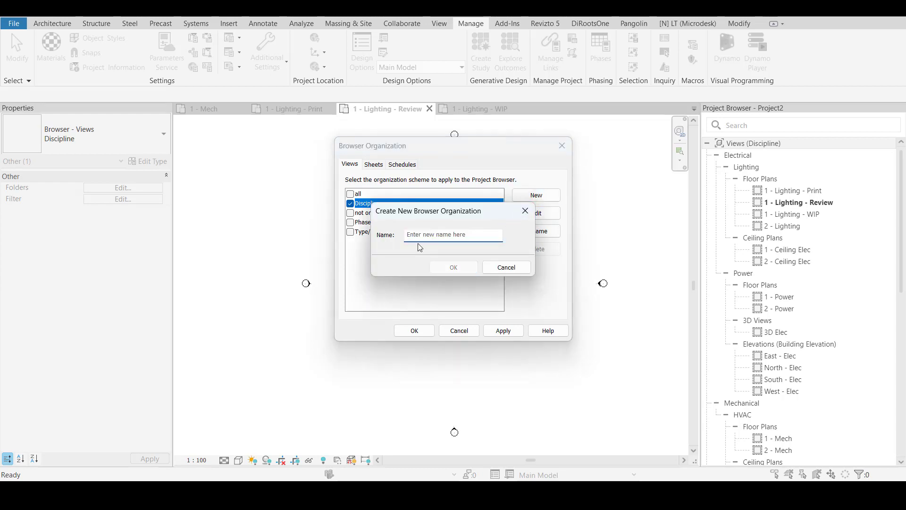
{"action": "type", "text": "Compan"}
{"action": "type", "text": "y-Df"}
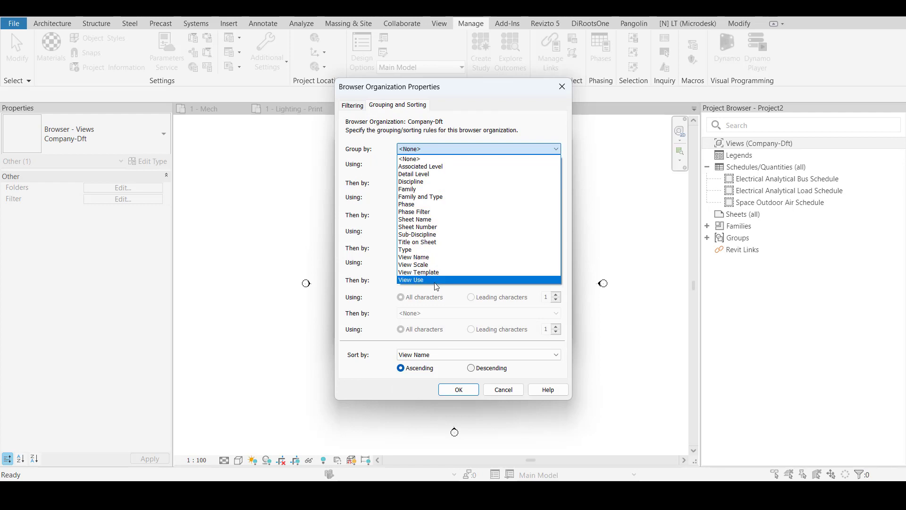
Group the Company-Dft views by View Use, Discipline, Sub-Discipline and Type, and apply the scheme to the project browser
{"action": "left_click", "coordinate": [436, 281]}
{"action": "left_click", "coordinate": [432, 183]}
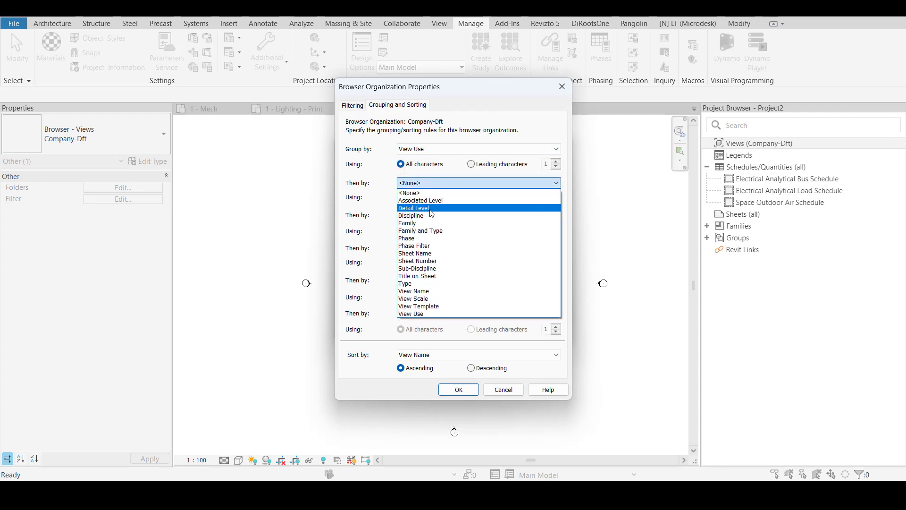
{"action": "left_click", "coordinate": [433, 215]}
{"action": "left_click", "coordinate": [440, 215]}
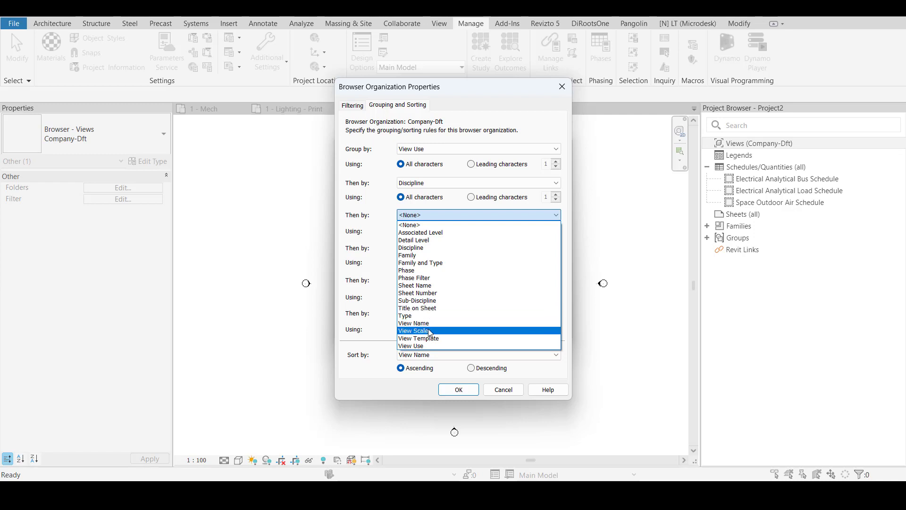
{"action": "left_click", "coordinate": [427, 300]}
{"action": "left_click", "coordinate": [422, 250]}
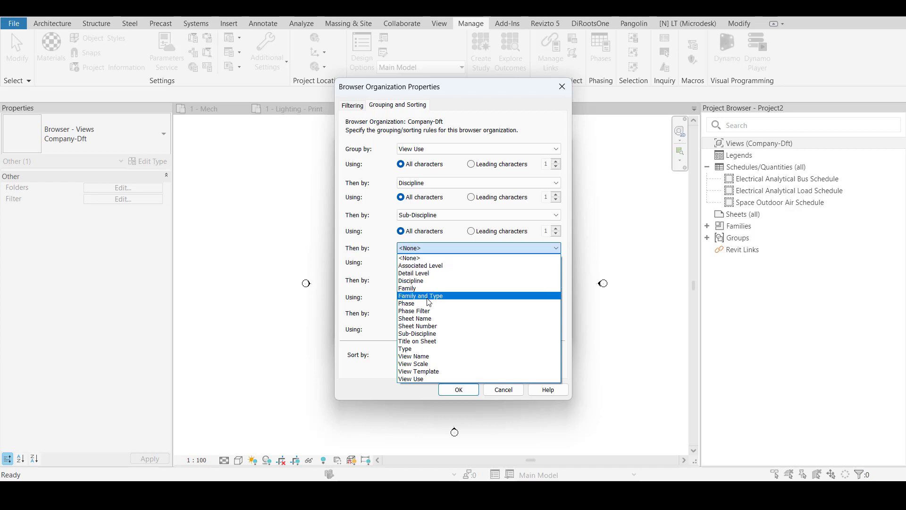
{"action": "left_click", "coordinate": [420, 350]}
{"action": "left_click", "coordinate": [465, 393]}
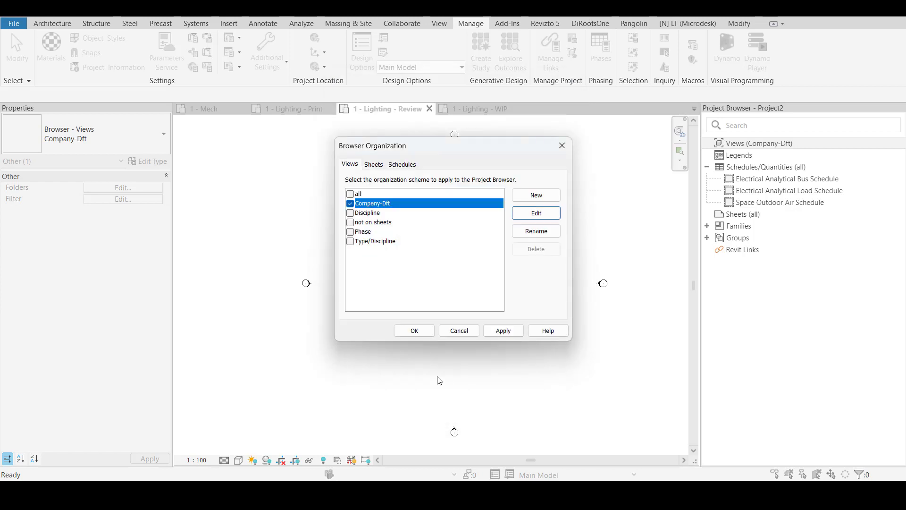
{"action": "left_click", "coordinate": [423, 333]}
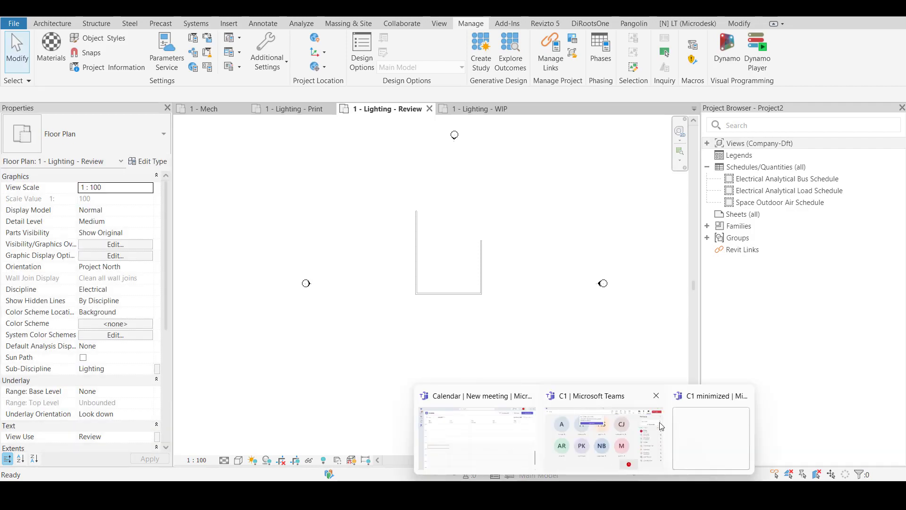
Switch to the Microsoft Teams meeting, look through its participant list and return to Revit
{"action": "left_click", "coordinate": [623, 426]}
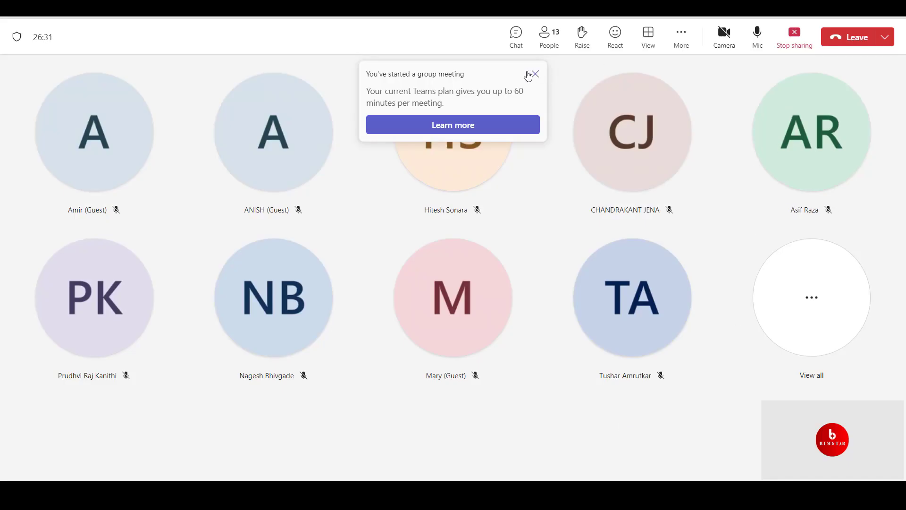
{"action": "left_click", "coordinate": [549, 35]}
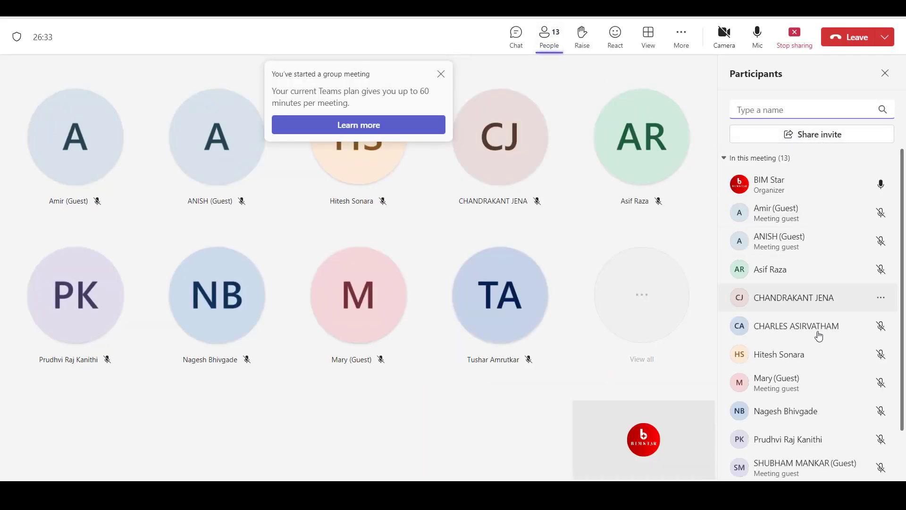
{"action": "scroll", "coordinate": [817, 349], "scroll_direction": "down", "scroll_amount": 2}
{"action": "scroll", "coordinate": [821, 232], "scroll_direction": "up", "scroll_amount": 2}
{"action": "left_click", "coordinate": [839, 19]}
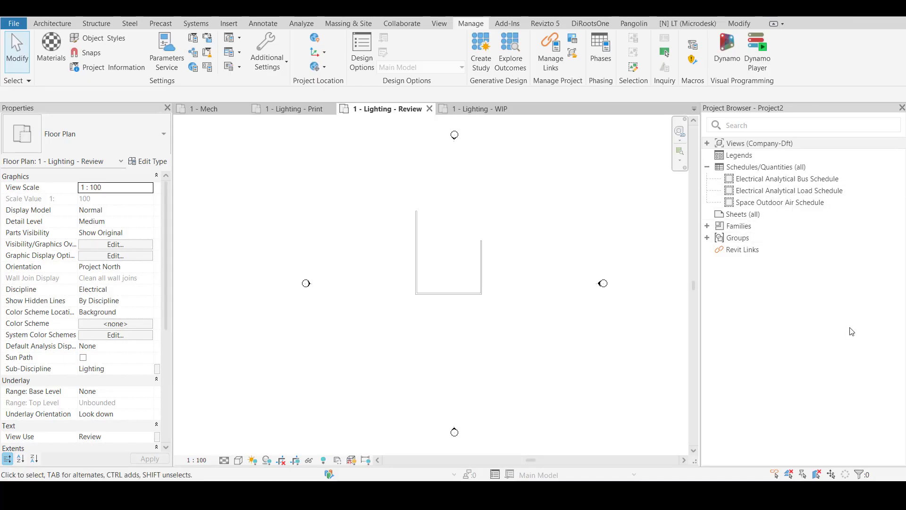
Expand the Review, Print and WIP view groups to examine their electrical and lighting subgroups
{"action": "left_click", "coordinate": [708, 145]}
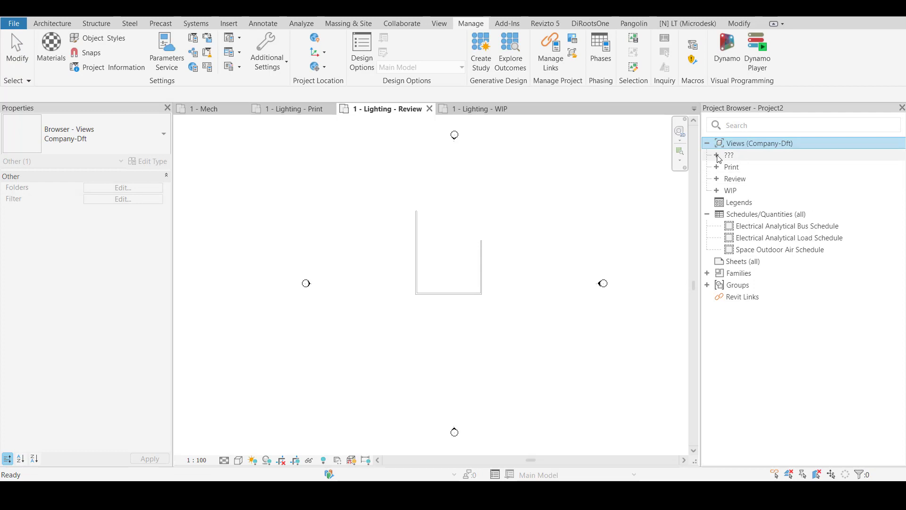
{"action": "left_click", "coordinate": [717, 179]}
{"action": "left_click", "coordinate": [727, 190]}
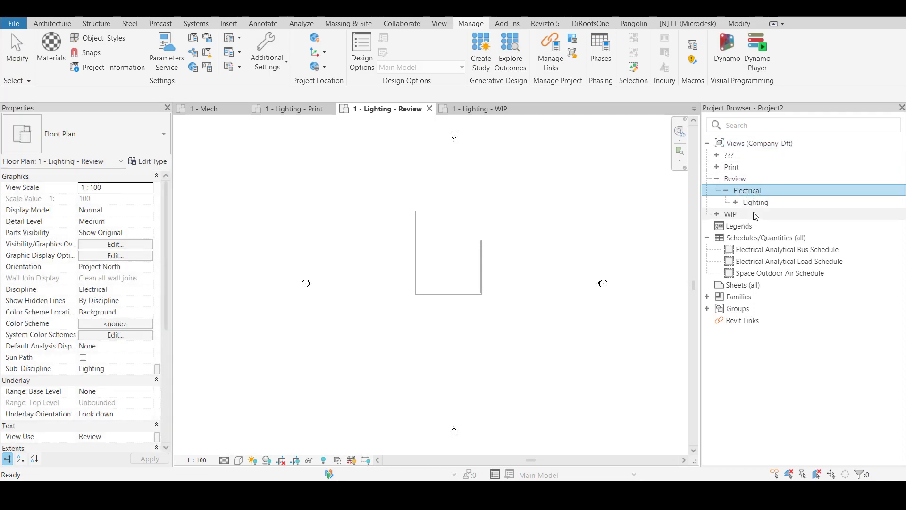
{"action": "left_click", "coordinate": [736, 202]}
{"action": "left_click", "coordinate": [718, 167]}
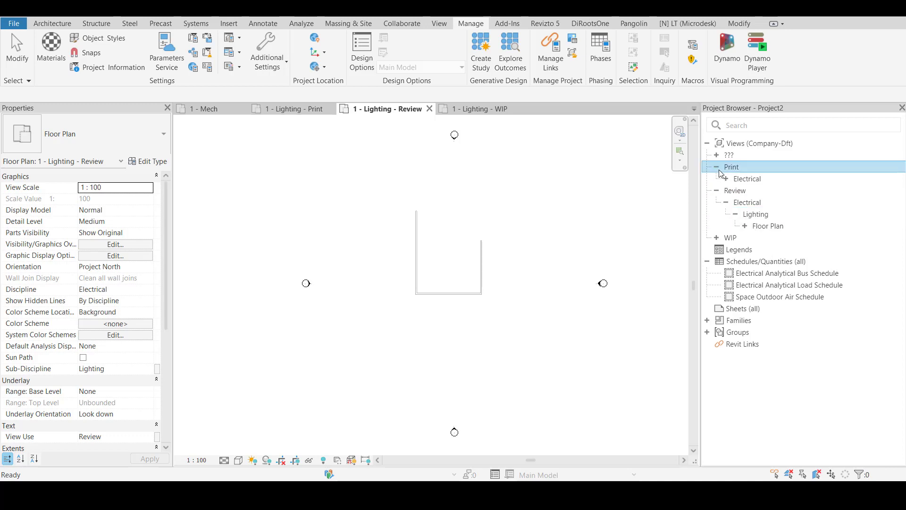
{"action": "left_click", "coordinate": [726, 178]}
{"action": "left_click", "coordinate": [736, 191]}
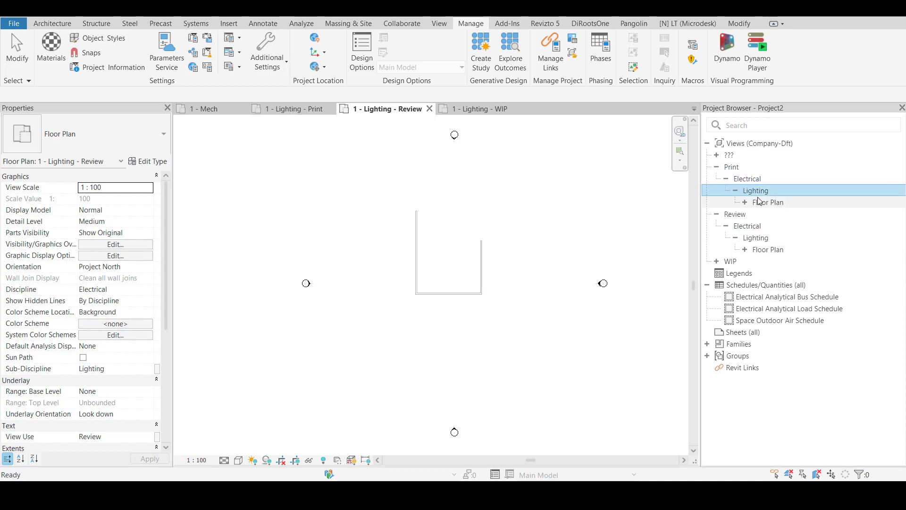
{"action": "left_click", "coordinate": [731, 167]}
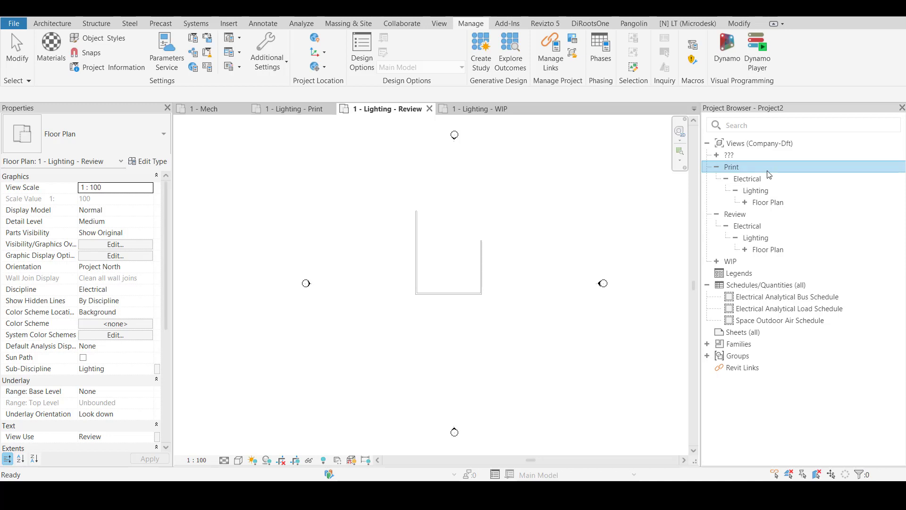
{"action": "double_click", "coordinate": [731, 261]}
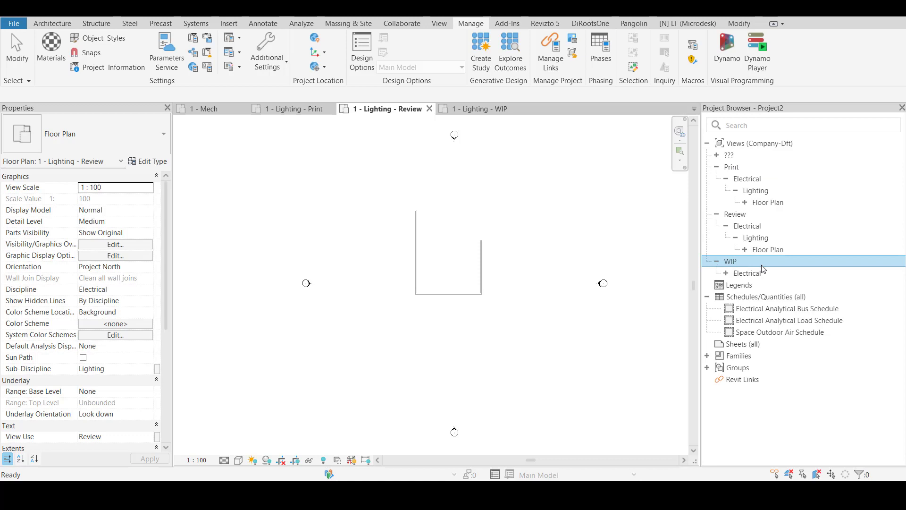
{"action": "left_click", "coordinate": [726, 274]}
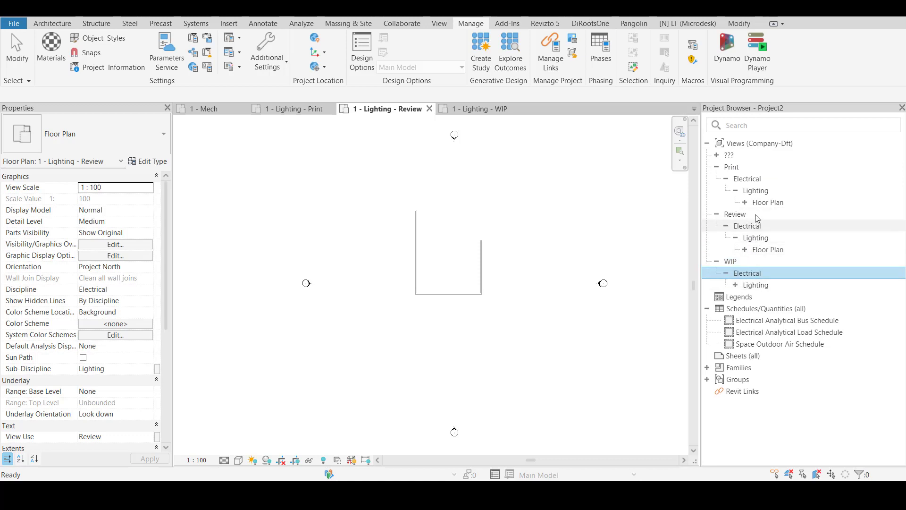
Compare the Print, Review and WIP groups in the view list, including the Floor Plan group under Print
{"action": "left_click", "coordinate": [740, 215]}
{"action": "left_click", "coordinate": [731, 262]}
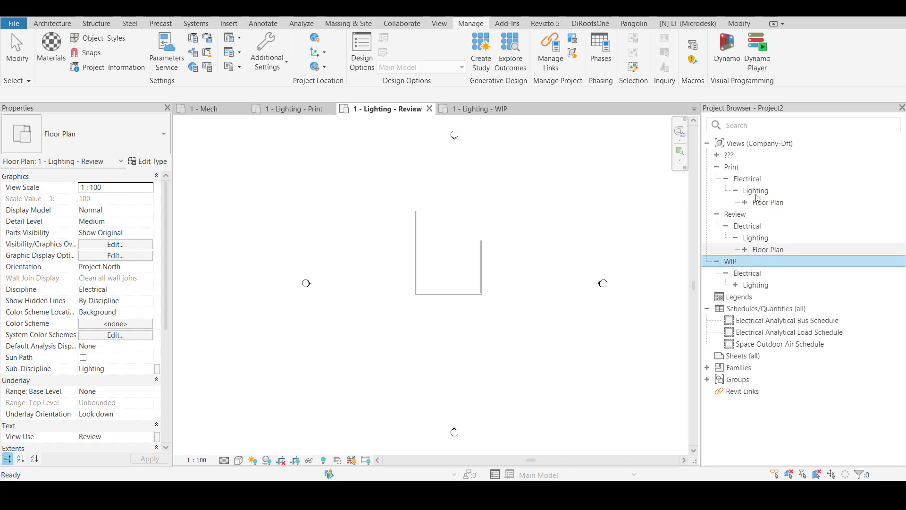
{"action": "left_click", "coordinate": [741, 168]}
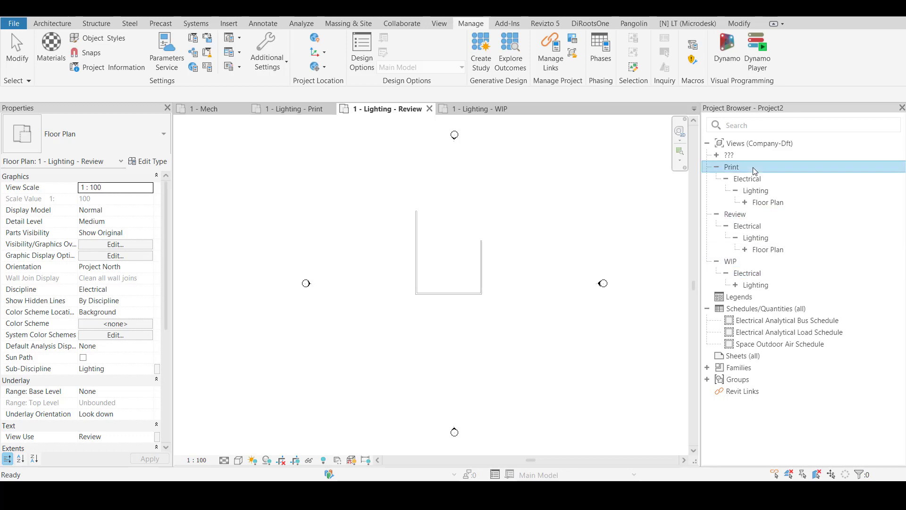
{"action": "left_click", "coordinate": [759, 203]}
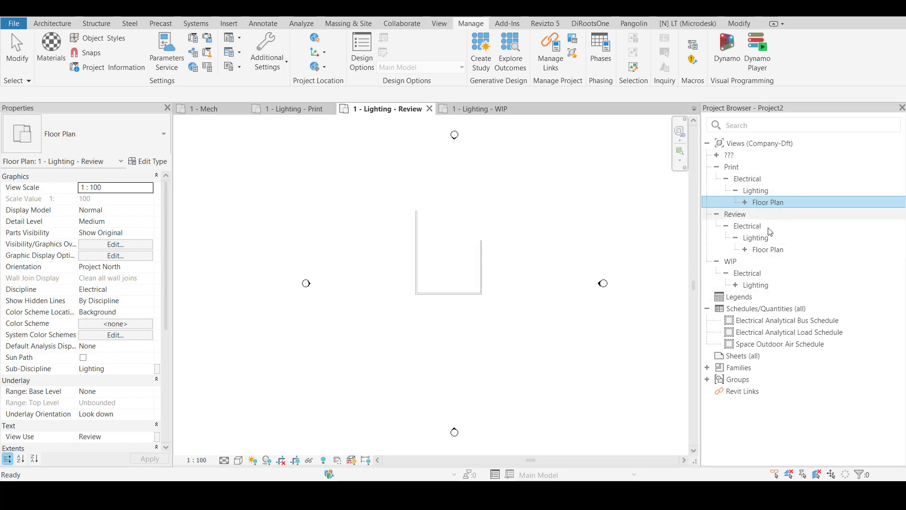
{"action": "left_click", "coordinate": [752, 168]}
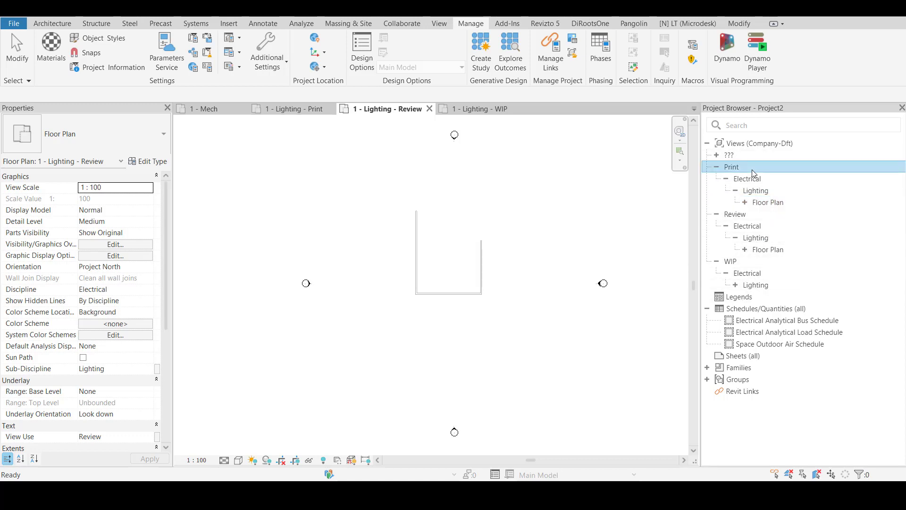
{"action": "left_click", "coordinate": [733, 262]}
{"action": "left_click", "coordinate": [740, 213]}
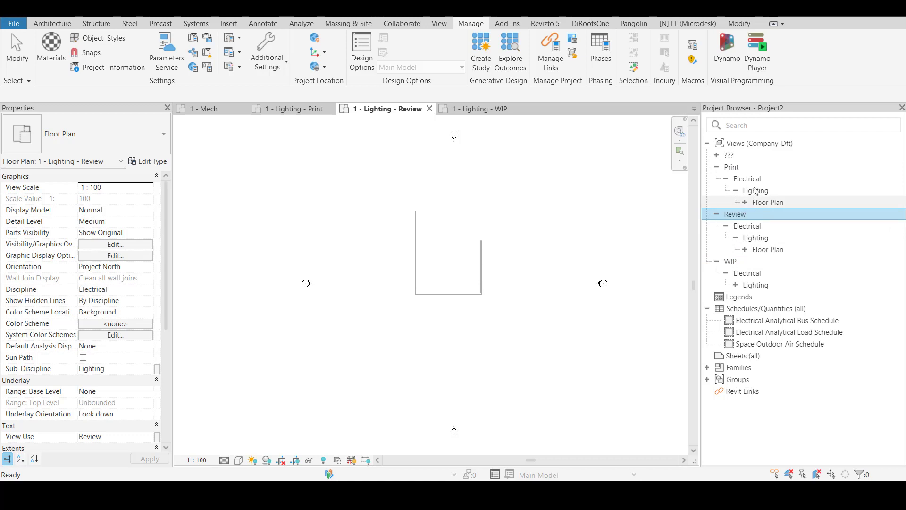
Examine the unassigned ??? group's disciplines and the Print group's Electrical, Lighting and Floor Plan hierarchy in the project browser
{"action": "left_click", "coordinate": [735, 167]}
{"action": "left_click", "coordinate": [732, 214]}
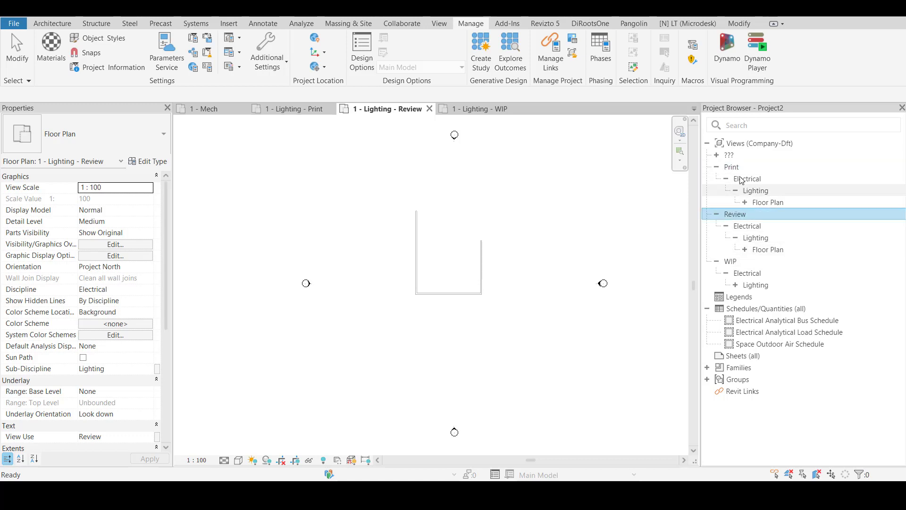
{"action": "left_click", "coordinate": [717, 156]}
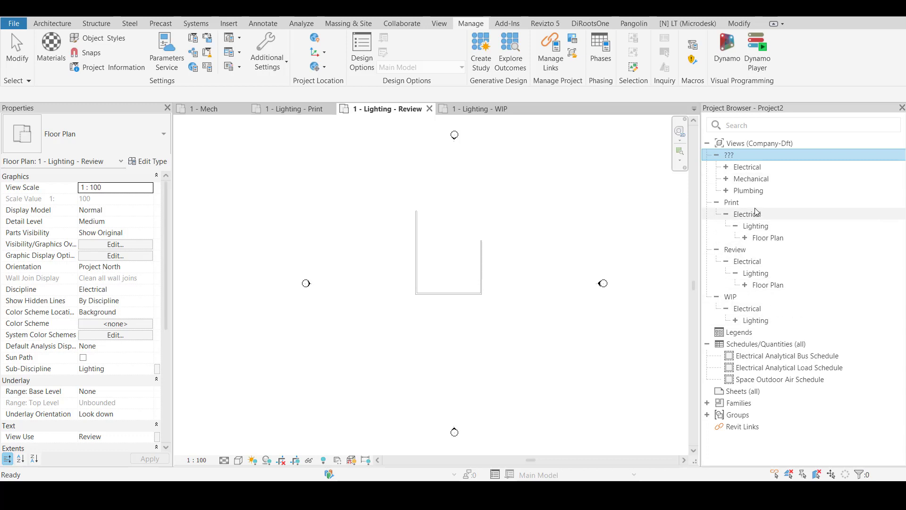
{"action": "left_click", "coordinate": [716, 156]}
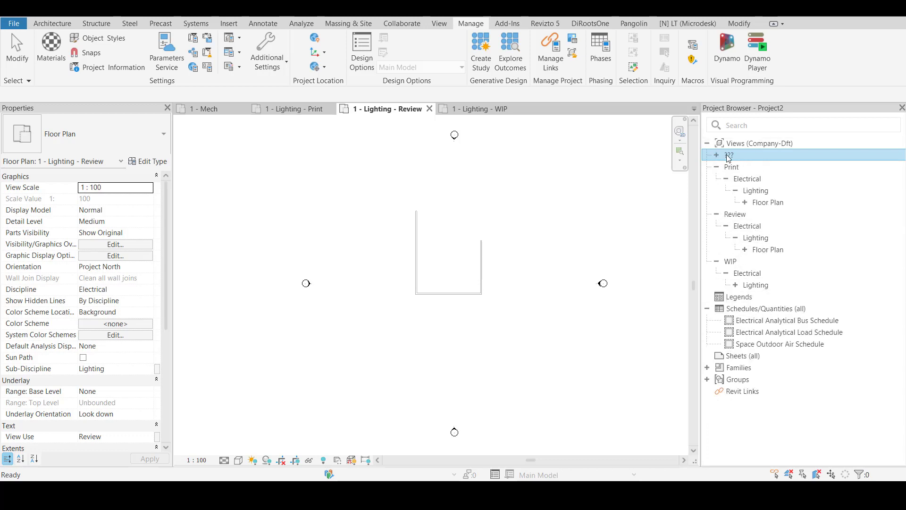
{"action": "left_click", "coordinate": [715, 155]}
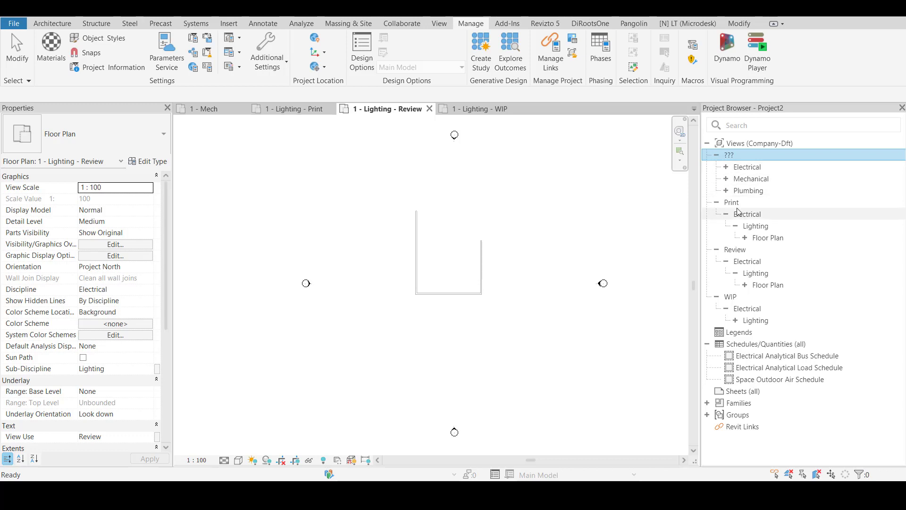
{"action": "left_click", "coordinate": [766, 227]}
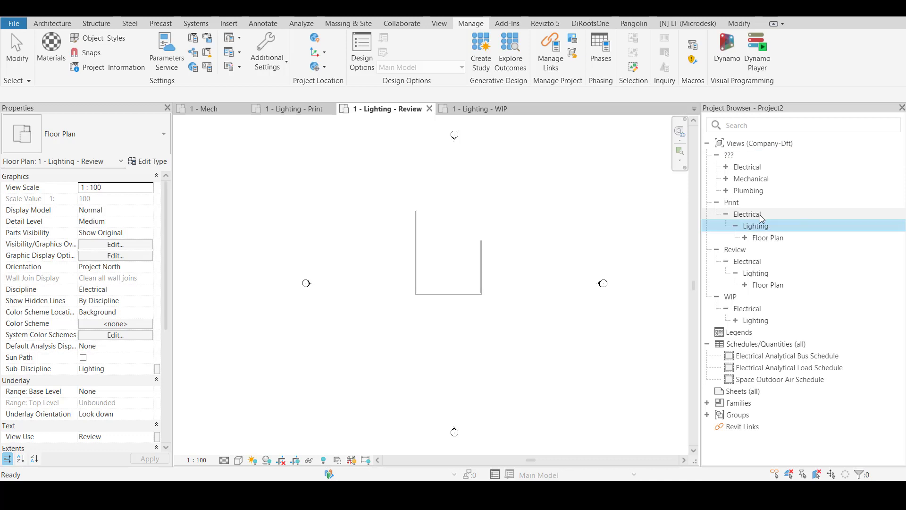
{"action": "left_click", "coordinate": [739, 203]}
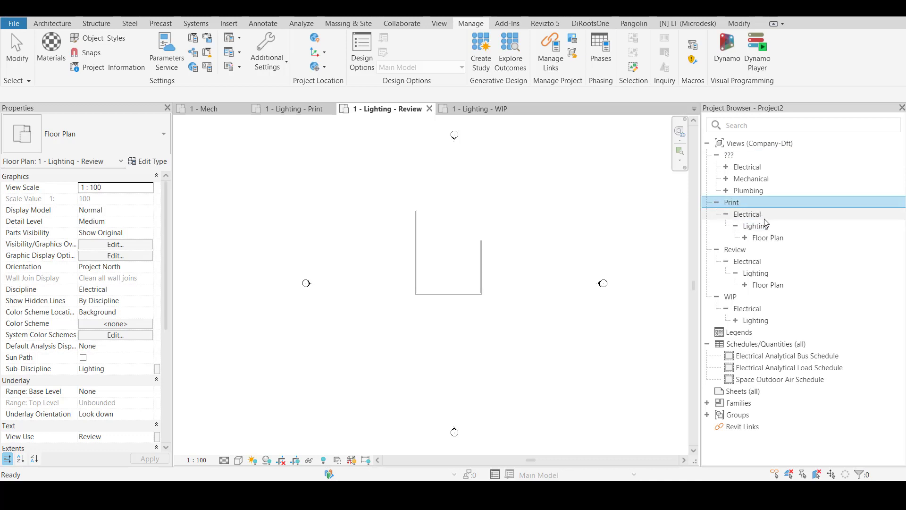
{"action": "left_click", "coordinate": [777, 216]}
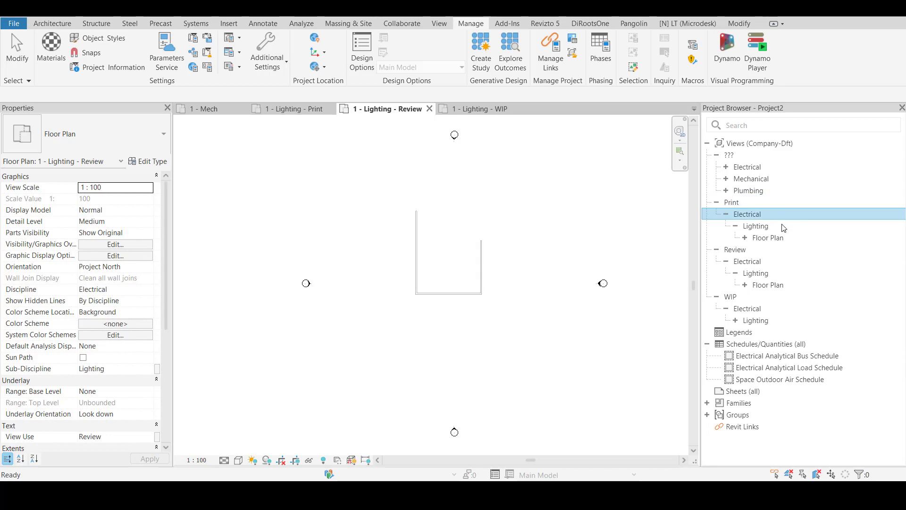
{"action": "left_click", "coordinate": [768, 237]}
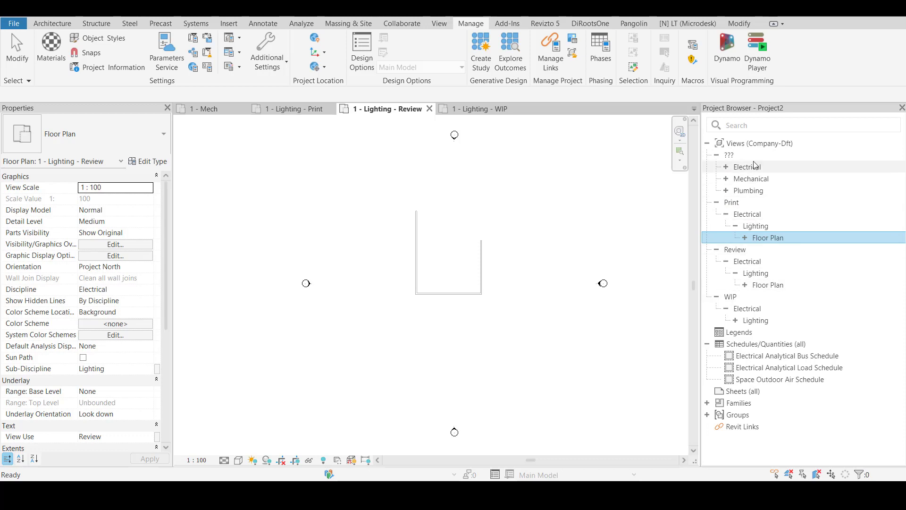
{"action": "left_click", "coordinate": [745, 238]}
{"action": "left_click", "coordinate": [744, 237]}
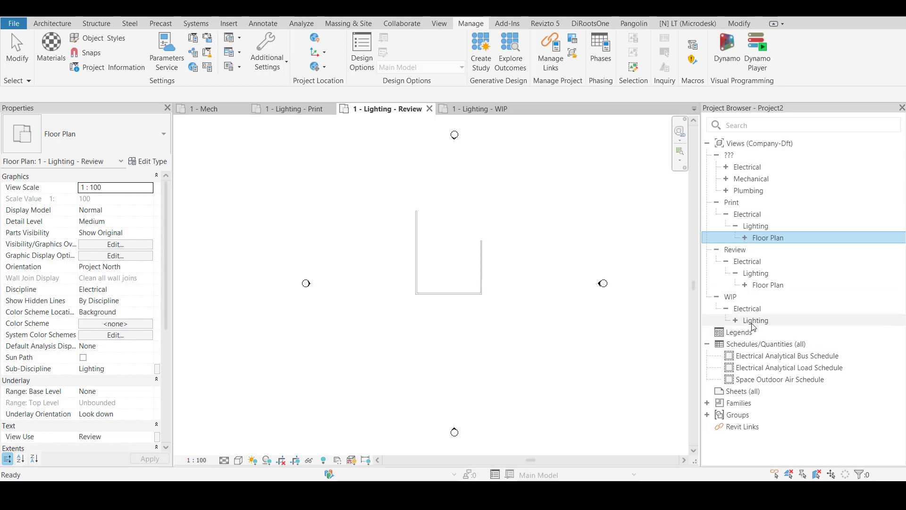
Expand the Plumbing views in the ??? group and open the North - Plumbing building elevation
{"action": "double_click", "coordinate": [747, 190]}
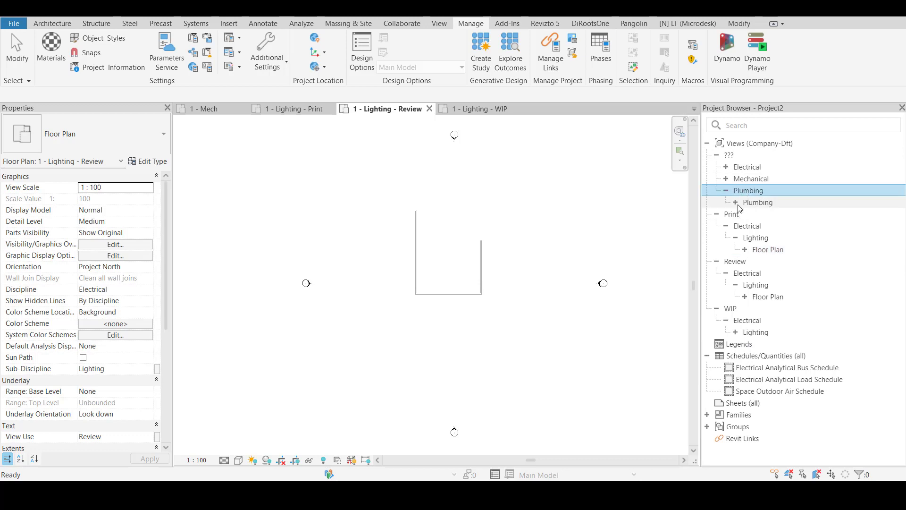
{"action": "double_click", "coordinate": [737, 203]}
{"action": "double_click", "coordinate": [744, 237]}
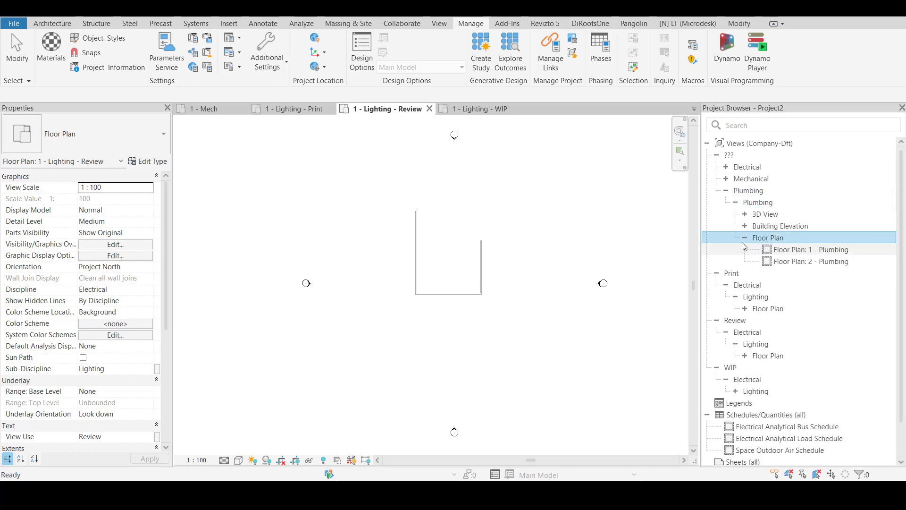
{"action": "left_click", "coordinate": [746, 214]}
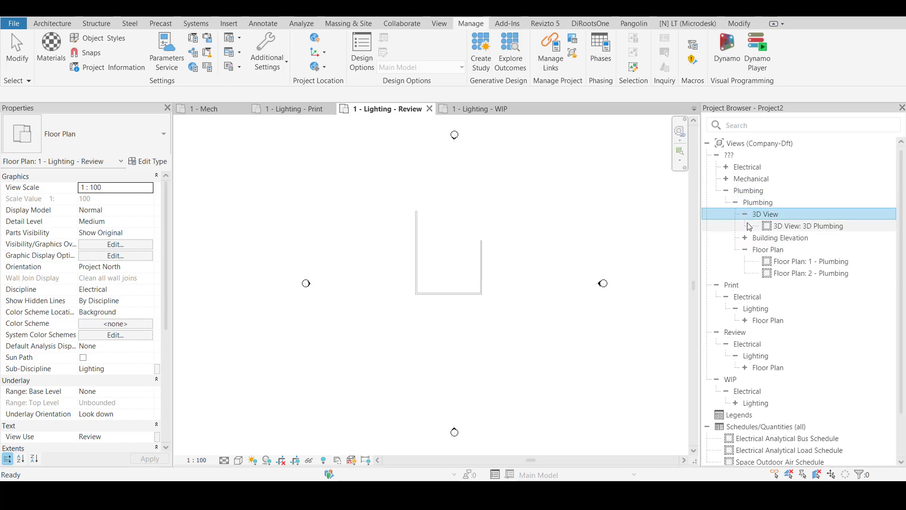
{"action": "double_click", "coordinate": [750, 238]}
{"action": "double_click", "coordinate": [801, 262]}
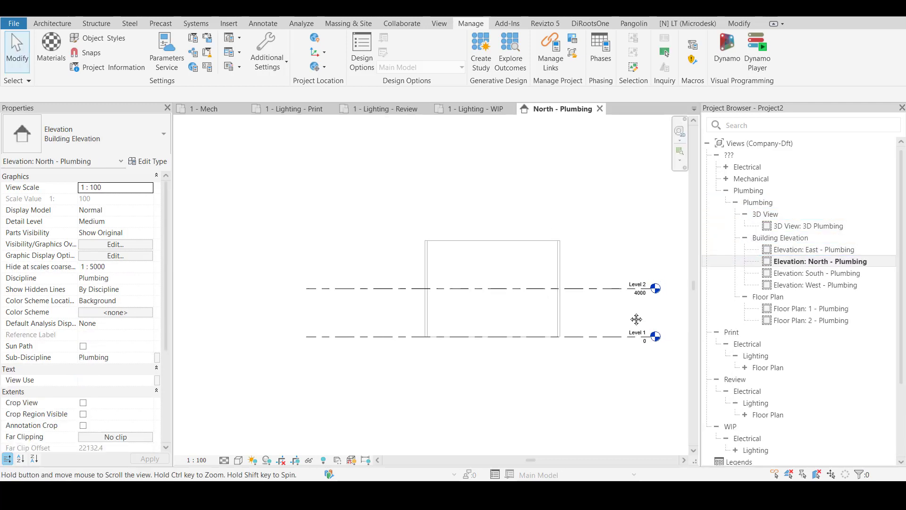
Copy Level 2 upward three times at 4000 spacing, adding levels at 8000, 12000 and 16000
{"action": "middle_click_drag", "start_coordinate": [636, 319], "coordinate": [565, 368]}
{"action": "left_click_drag", "start_coordinate": [554, 303], "coordinate": [532, 374]}
{"action": "key", "text": "c"}
{"action": "key", "text": "o"}
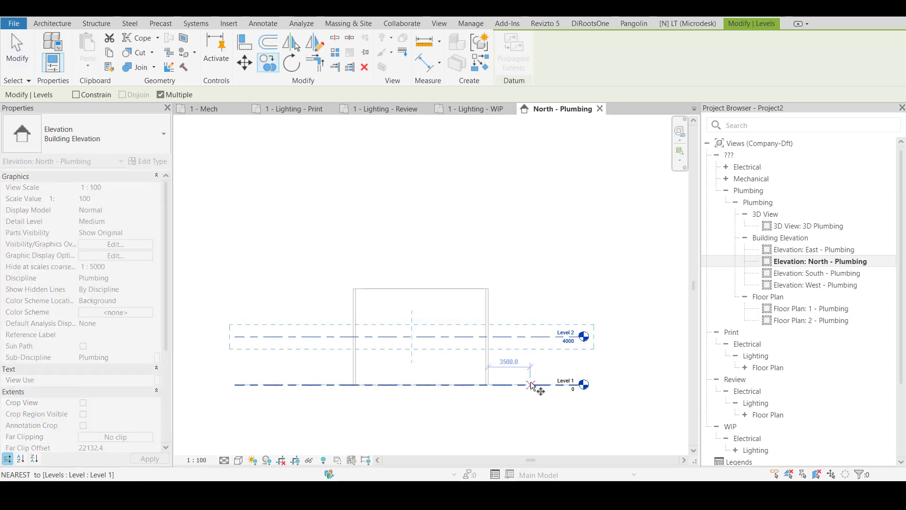
{"action": "left_click", "coordinate": [531, 385]}
{"action": "left_click", "coordinate": [532, 337]}
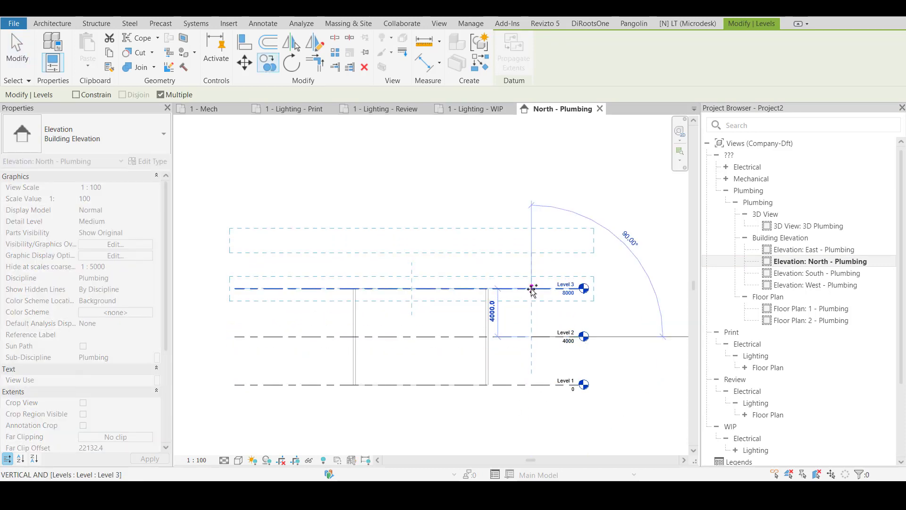
{"action": "left_click", "coordinate": [532, 288]}
{"action": "middle_click_drag", "start_coordinate": [531, 240], "coordinate": [530, 298]}
{"action": "left_click", "coordinate": [531, 298]}
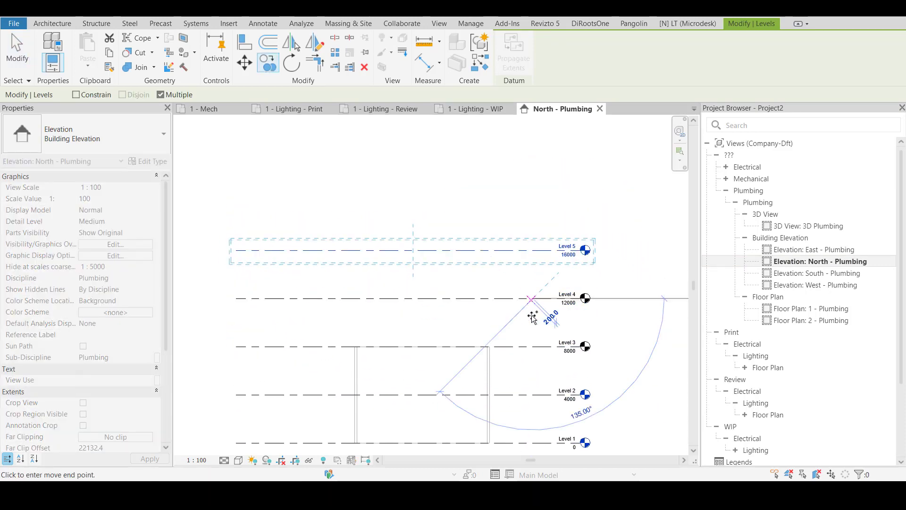
{"action": "key", "text": "Escape"}
{"action": "key", "text": "Escape"}
{"action": "scroll", "coordinate": [601, 283], "scroll_direction": "down", "scroll_amount": 4}
{"action": "middle_click_drag", "start_coordinate": [601, 352], "coordinate": [601, 327]}
{"action": "scroll", "coordinate": [596, 242], "scroll_direction": "up", "scroll_amount": 3}
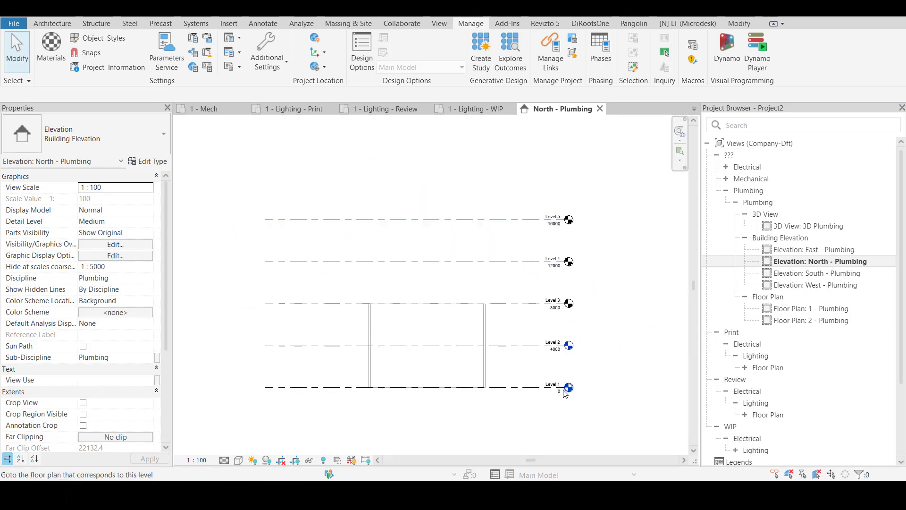
{"action": "middle_click_drag", "start_coordinate": [593, 264], "coordinate": [577, 282]}
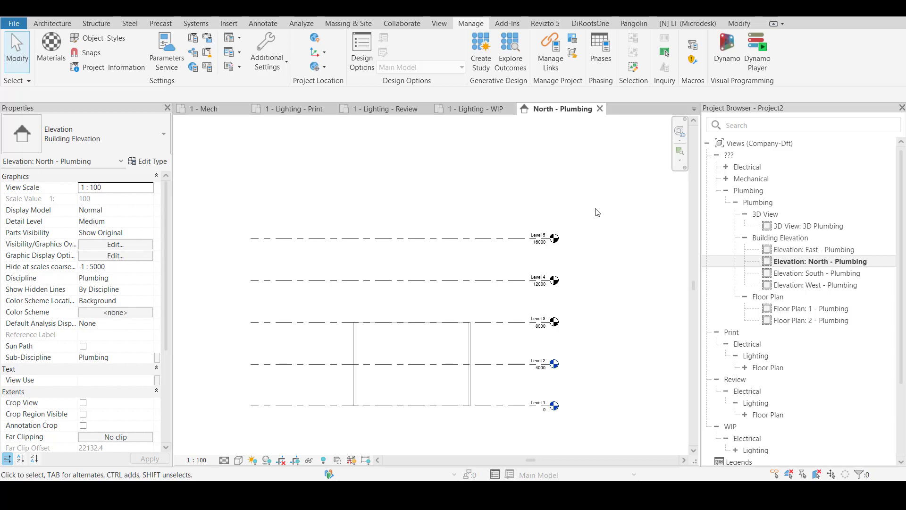
{"action": "scroll", "coordinate": [606, 347], "scroll_direction": "down", "scroll_amount": 2}
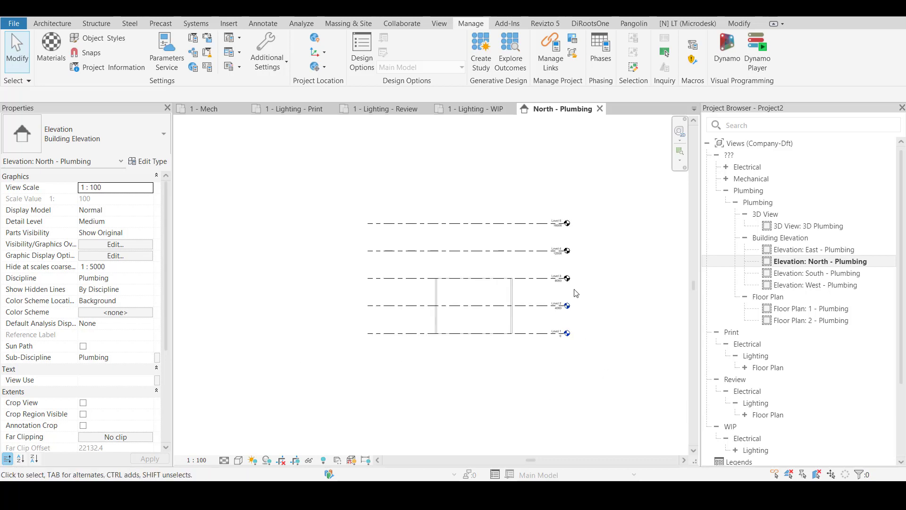
{"action": "scroll", "coordinate": [568, 203], "scroll_direction": "up", "scroll_amount": 2}
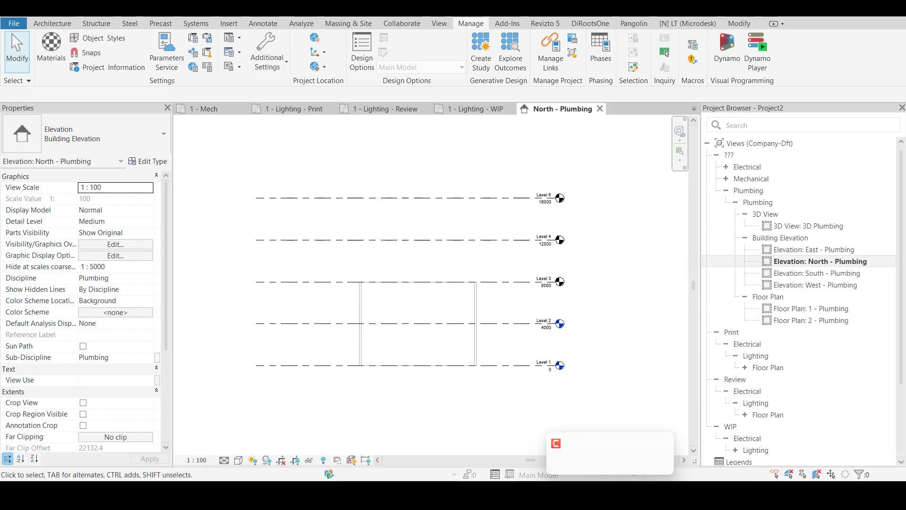
Switch to the Microsoft Teams meeting, admit the participant waiting in the lobby and return to Revit
{"action": "mouse_move", "coordinate": [585, 493]}
{"action": "left_click", "coordinate": [607, 447]}
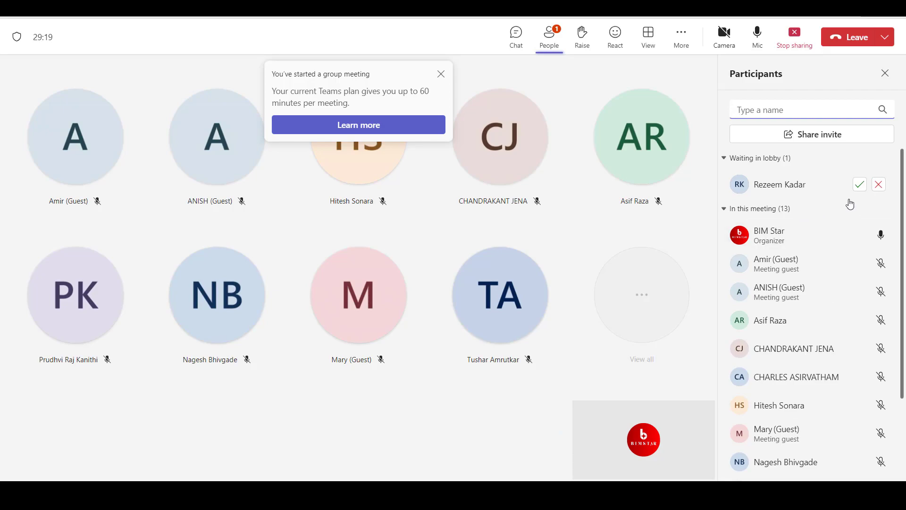
{"action": "left_click", "coordinate": [860, 185]}
{"action": "key", "text": "alt+Tab"}
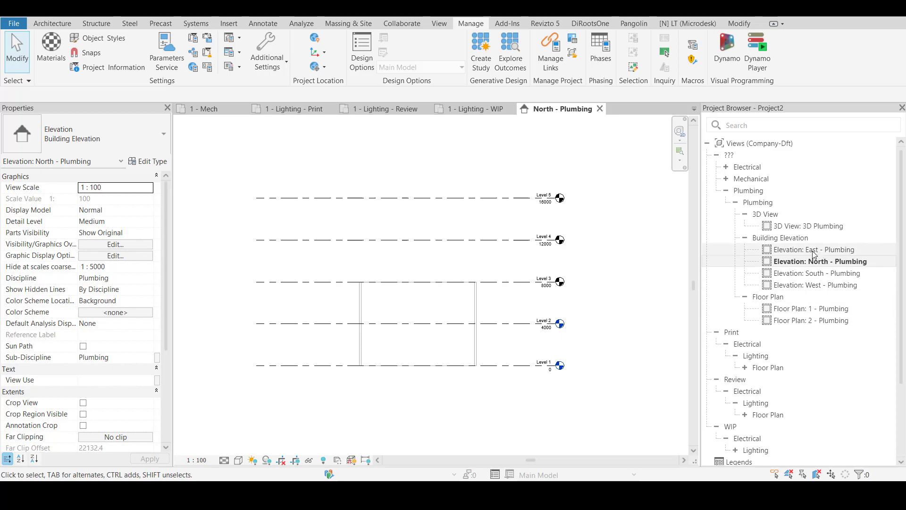
Start new floor plan views for Level 1 to Level 5, allowing duplicates of existing views
{"action": "left_click_drag", "start_coordinate": [593, 159], "coordinate": [572, 382]}
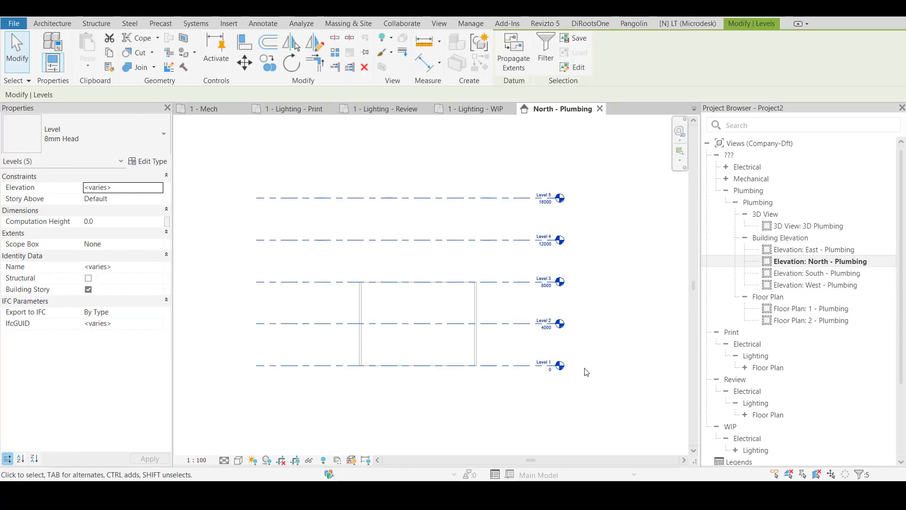
{"action": "left_click", "coordinate": [606, 331]}
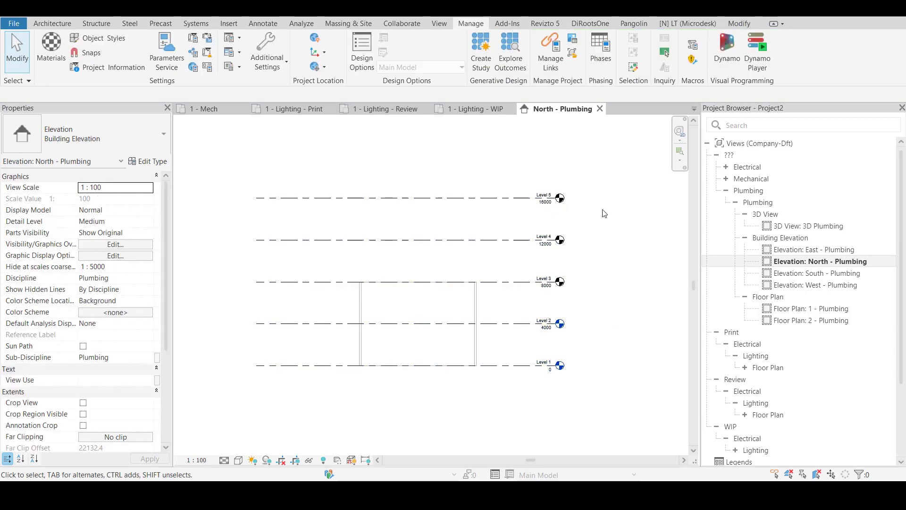
{"action": "left_click", "coordinate": [440, 24]}
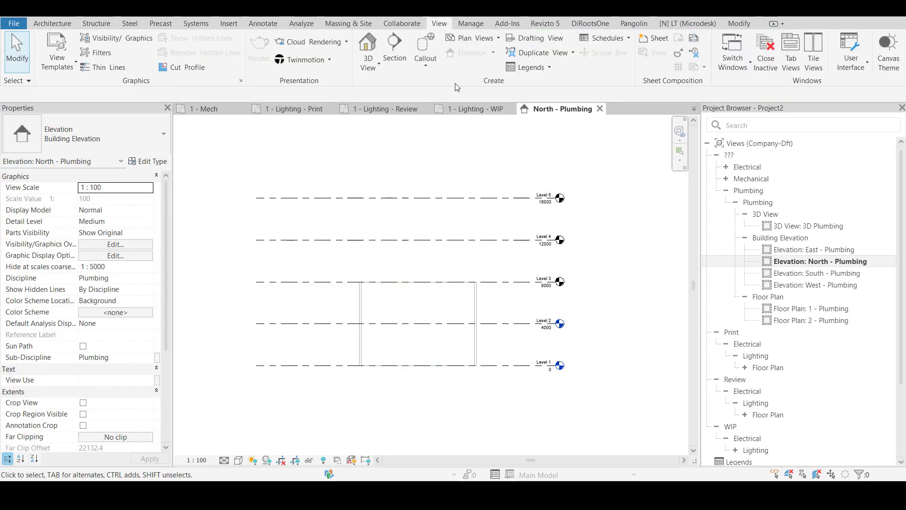
{"action": "left_click", "coordinate": [486, 47]}
{"action": "left_click", "coordinate": [489, 57]}
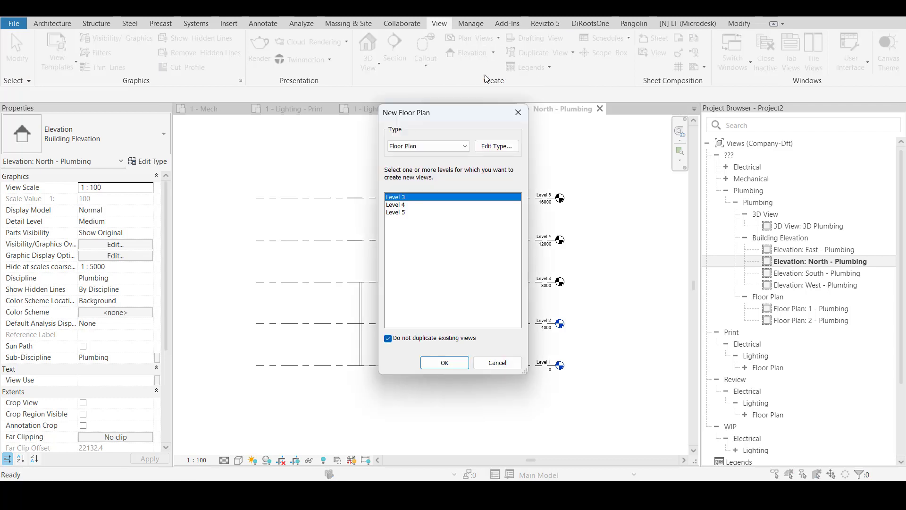
{"action": "left_click", "coordinate": [389, 338]}
{"action": "left_click", "coordinate": [416, 228]}
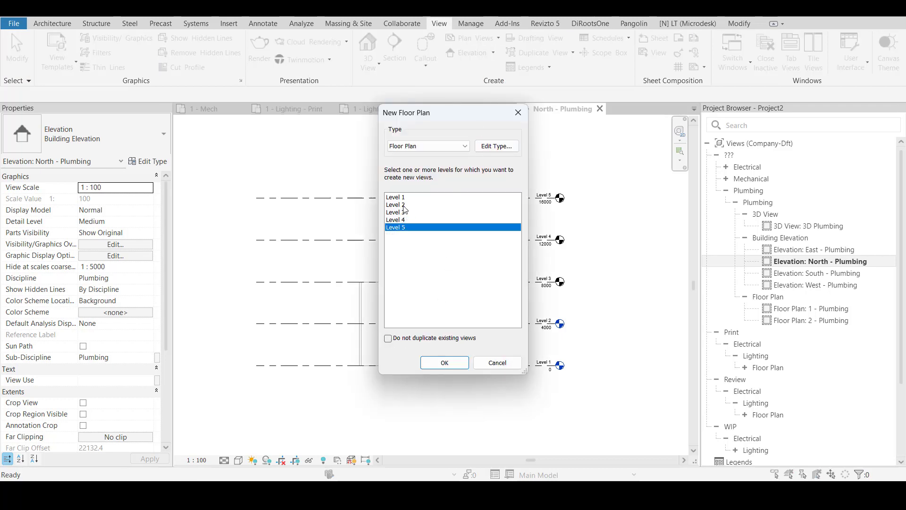
{"action": "left_click", "coordinate": [407, 197], "text": "shift"}
Set the Floor Plan type's view template for new views to <None> and create the selected floor plans
{"action": "left_click", "coordinate": [495, 146]}
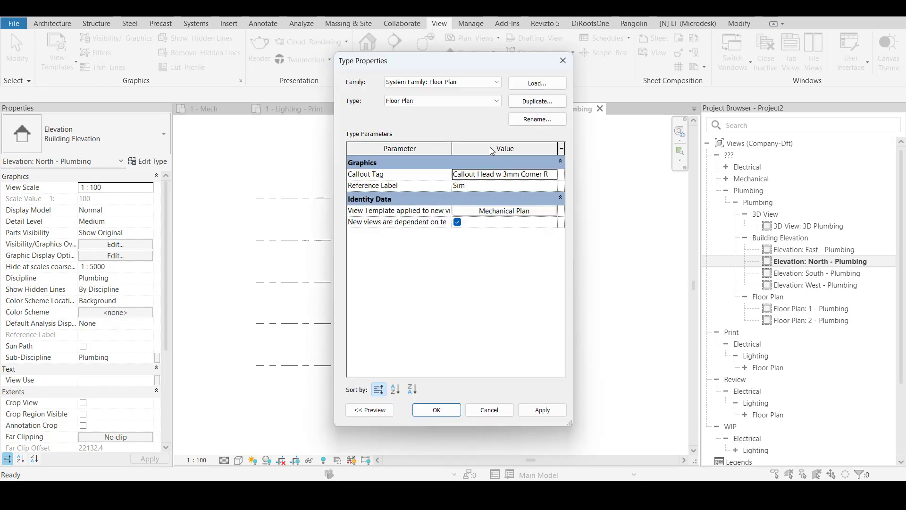
{"action": "left_click", "coordinate": [482, 210]}
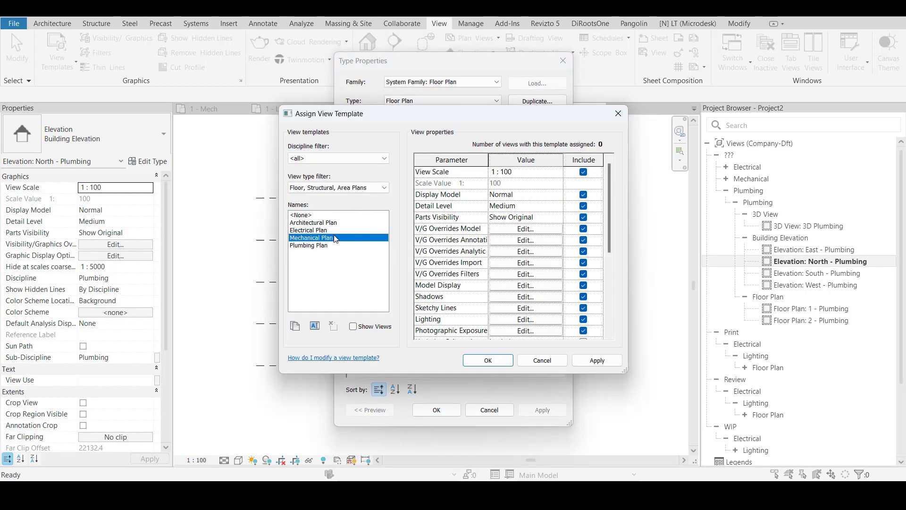
{"action": "left_click", "coordinate": [314, 216]}
{"action": "left_click", "coordinate": [474, 359]}
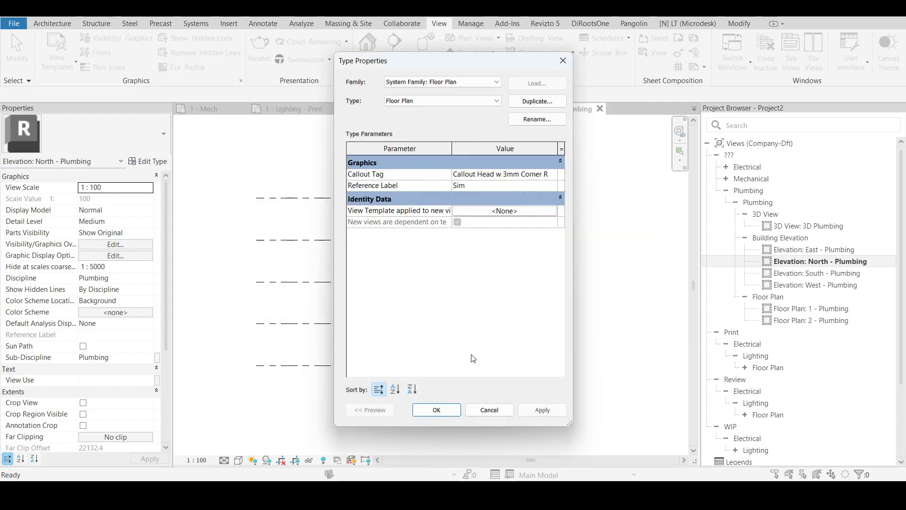
{"action": "left_click", "coordinate": [438, 410]}
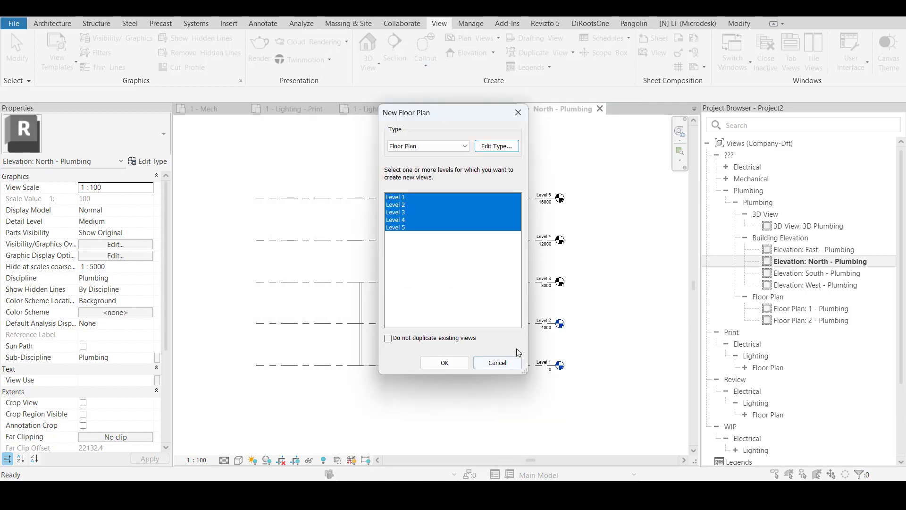
{"action": "left_click", "coordinate": [442, 362]}
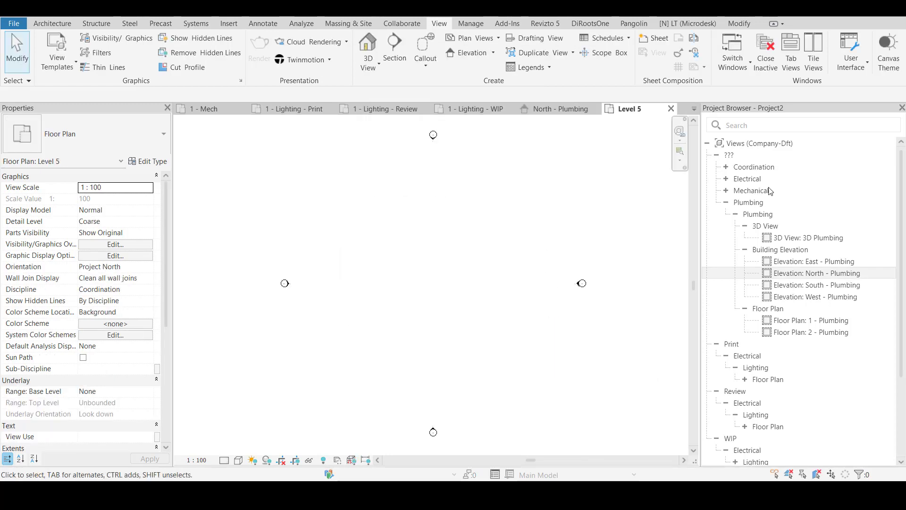
Expand the Coordination group down to its floor plans and select the Level 1 plan
{"action": "left_click", "coordinate": [726, 167]}
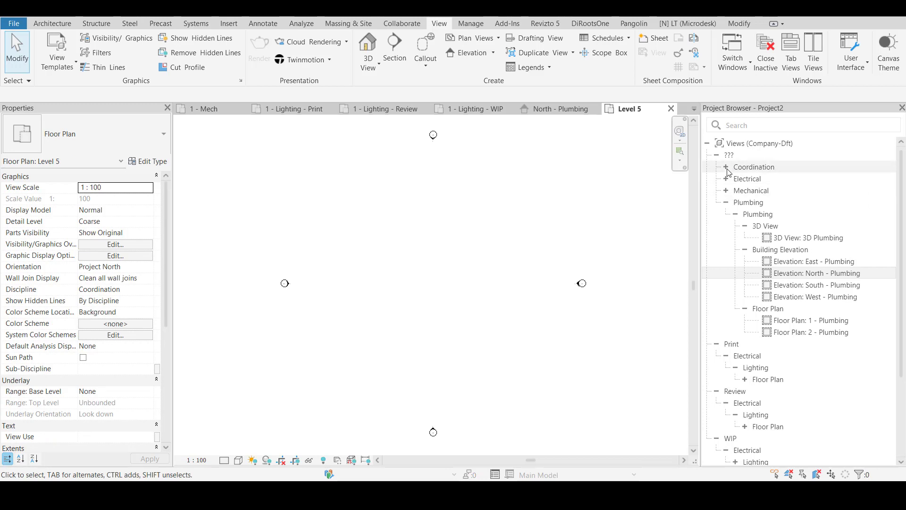
{"action": "left_click", "coordinate": [732, 168]}
{"action": "left_click", "coordinate": [746, 178]}
{"action": "left_click", "coordinate": [736, 179]}
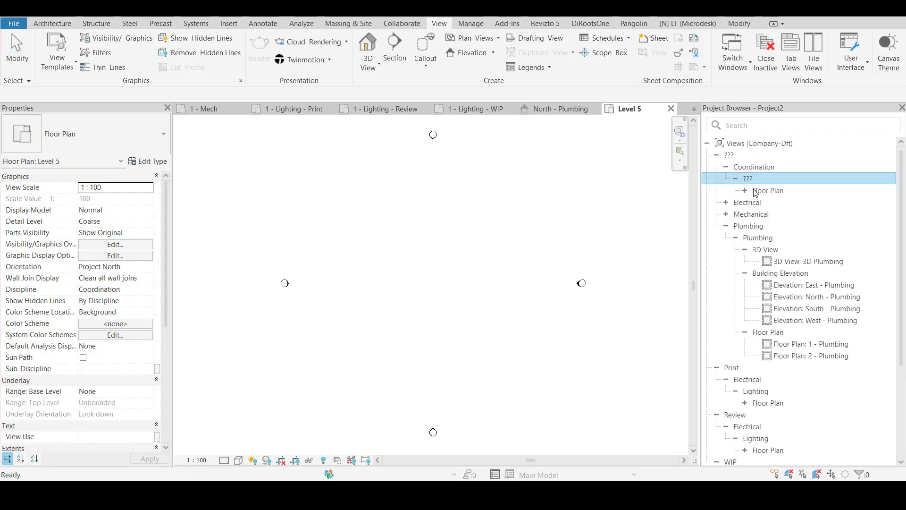
{"action": "left_click", "coordinate": [760, 190]}
{"action": "left_click", "coordinate": [745, 190]}
{"action": "left_click", "coordinate": [783, 206]}
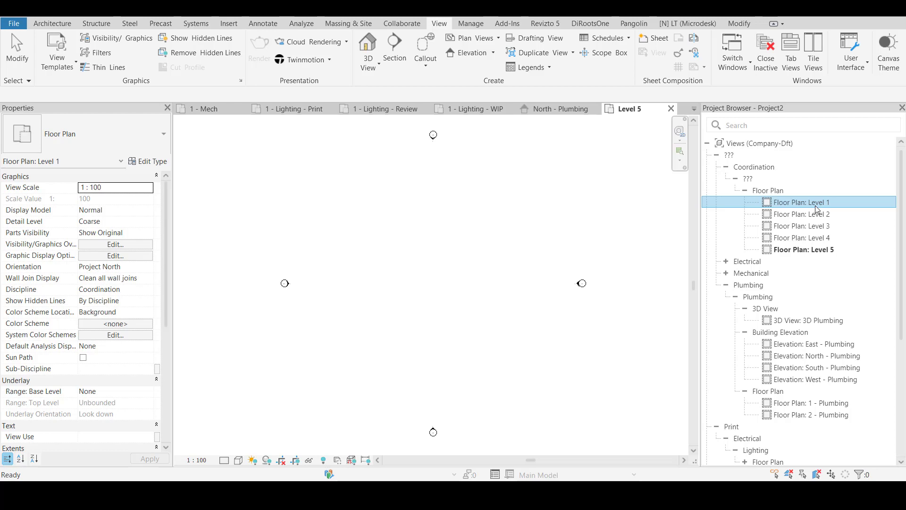
Collapse the Coordination and Plumbing groups in the Project Browser
{"action": "left_click", "coordinate": [727, 168]}
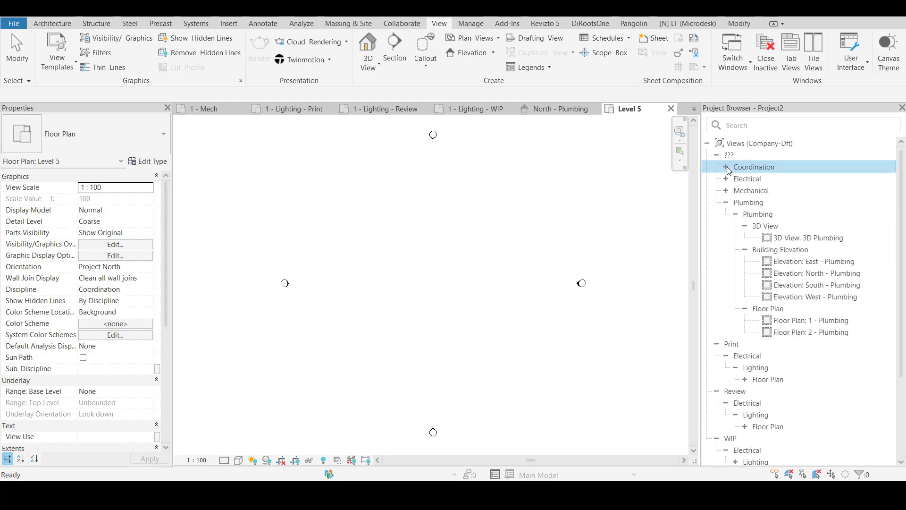
{"action": "left_click", "coordinate": [728, 202]}
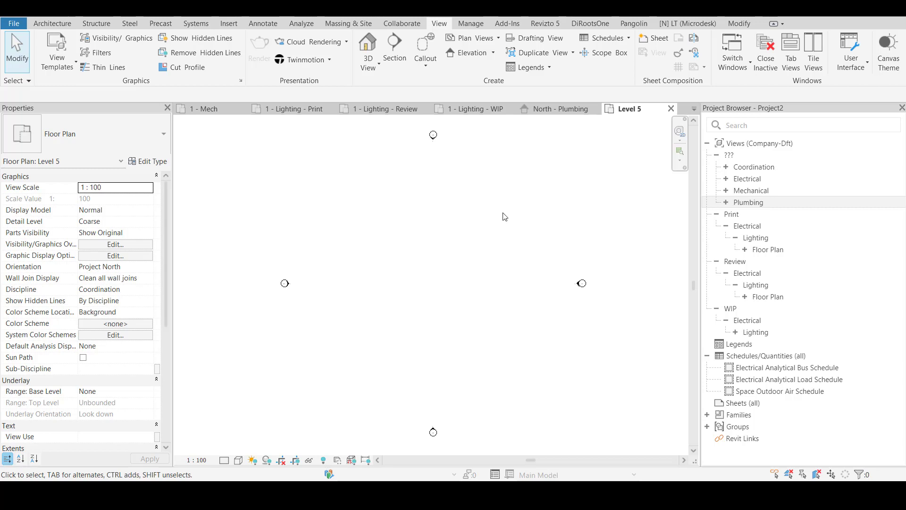
Search the computer for 2021 and launch Revit 2021 alongside the open project
{"action": "key", "text": "super"}
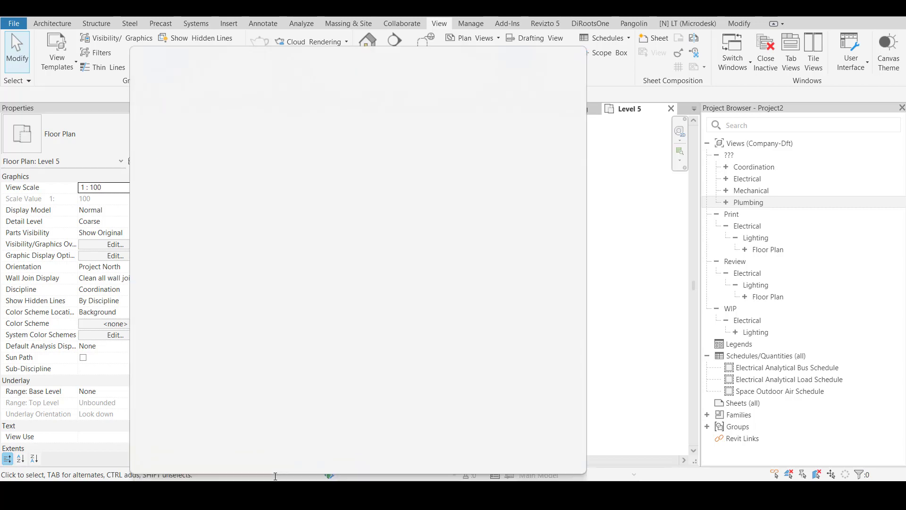
{"action": "type", "text": "2021"}
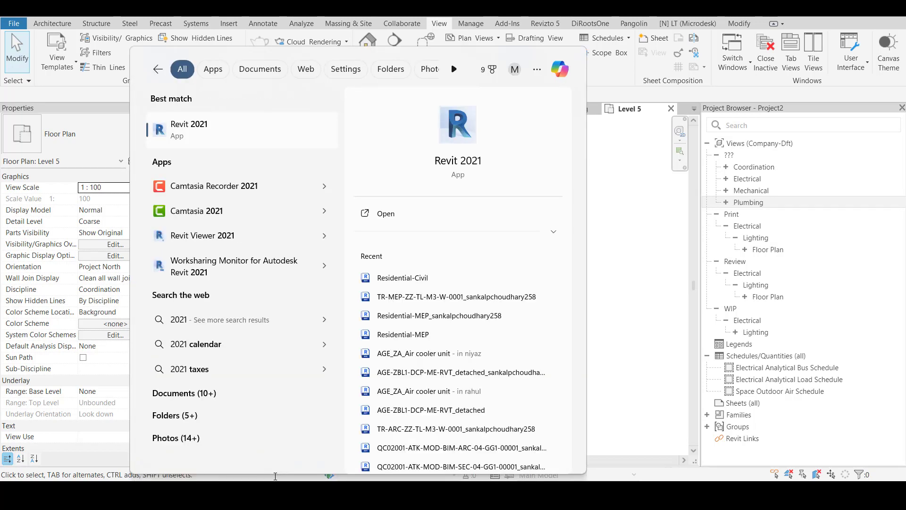
{"action": "left_click", "coordinate": [220, 128]}
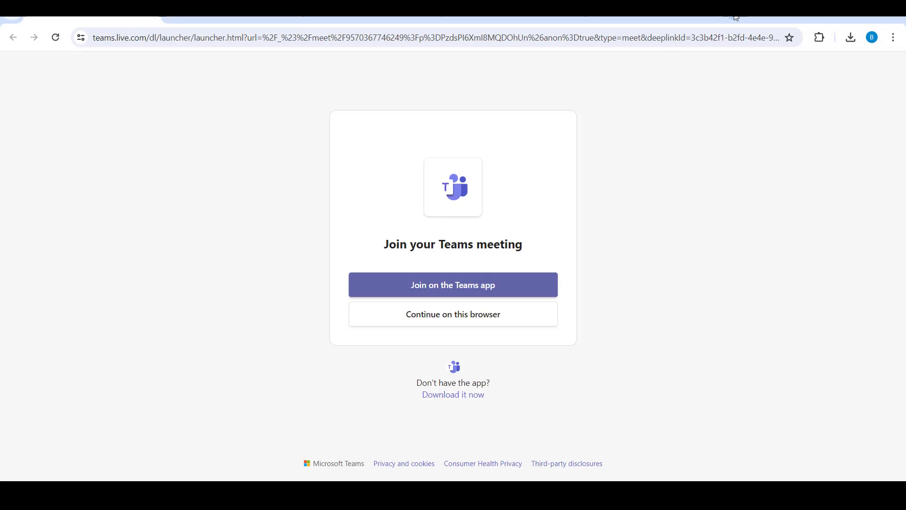
Switch to Chrome, search the web for rf tools and open the Rushforth Tools website
{"action": "left_click", "coordinate": [736, 18]}
{"action": "type", "text": "rf "}
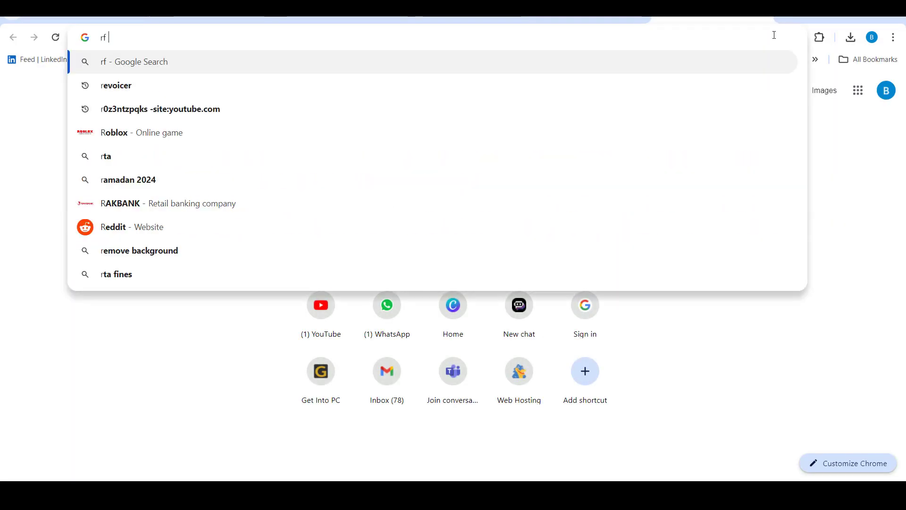
{"action": "type", "text": "tools"}
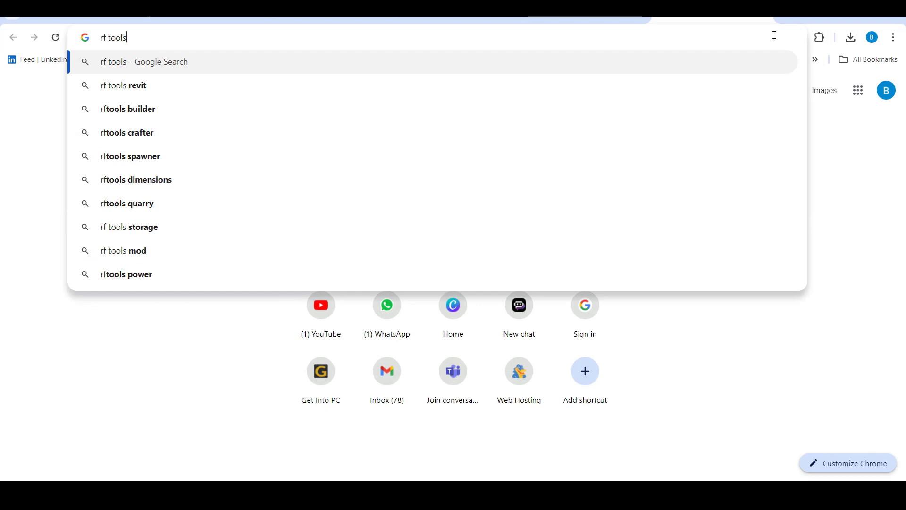
{"action": "key", "text": "Return"}
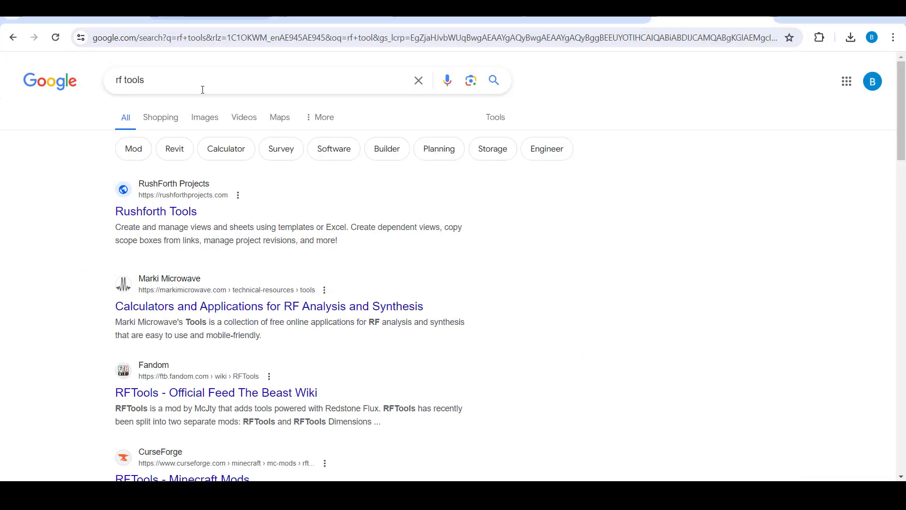
{"action": "left_click", "coordinate": [152, 212]}
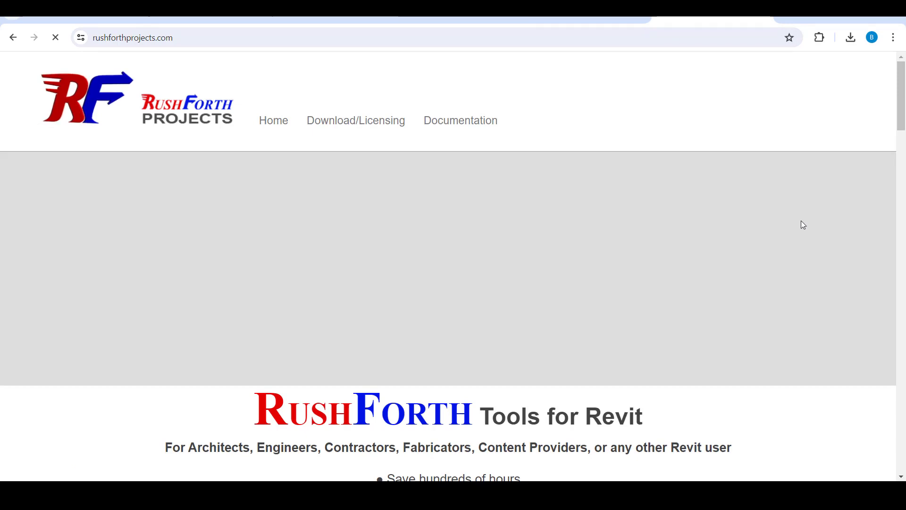
Look through the RushForth Tools home page and open its free trial download page
{"action": "scroll", "coordinate": [648, 253], "scroll_direction": "down", "scroll_amount": 6}
{"action": "scroll", "coordinate": [469, 298], "scroll_direction": "down", "scroll_amount": 3}
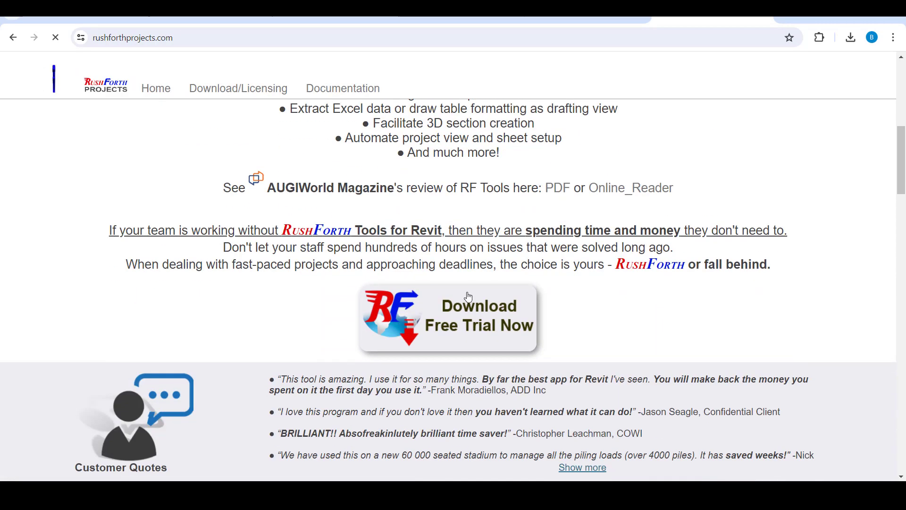
{"action": "scroll", "coordinate": [441, 325], "scroll_direction": "down", "scroll_amount": 1}
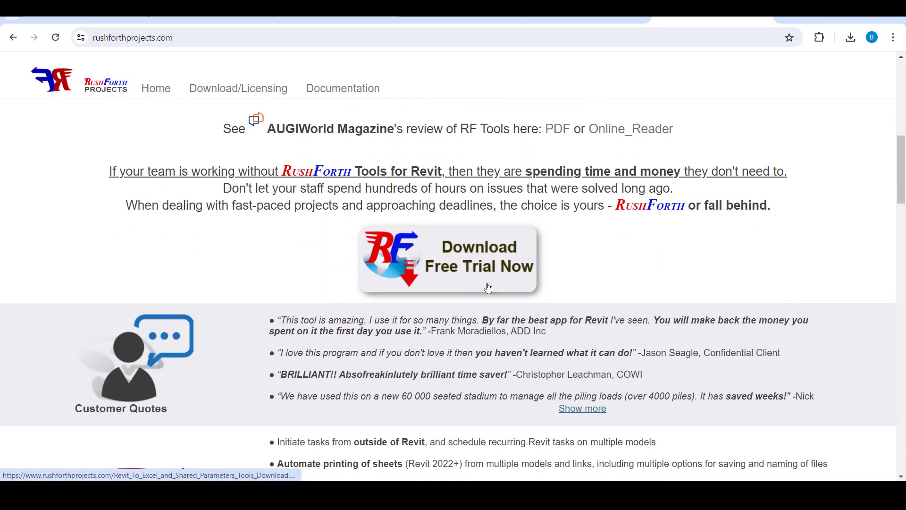
{"action": "scroll", "coordinate": [488, 285], "scroll_direction": "down", "scroll_amount": 10}
{"action": "scroll", "coordinate": [473, 290], "scroll_direction": "down", "scroll_amount": 3}
{"action": "scroll", "coordinate": [472, 330], "scroll_direction": "up", "scroll_amount": 14}
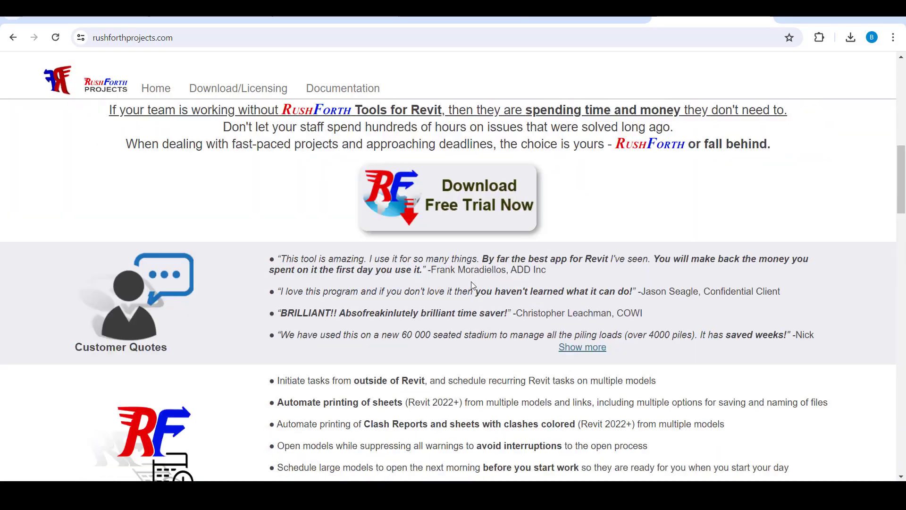
{"action": "scroll", "coordinate": [459, 311], "scroll_direction": "down", "scroll_amount": 4}
{"action": "left_click", "coordinate": [458, 311]}
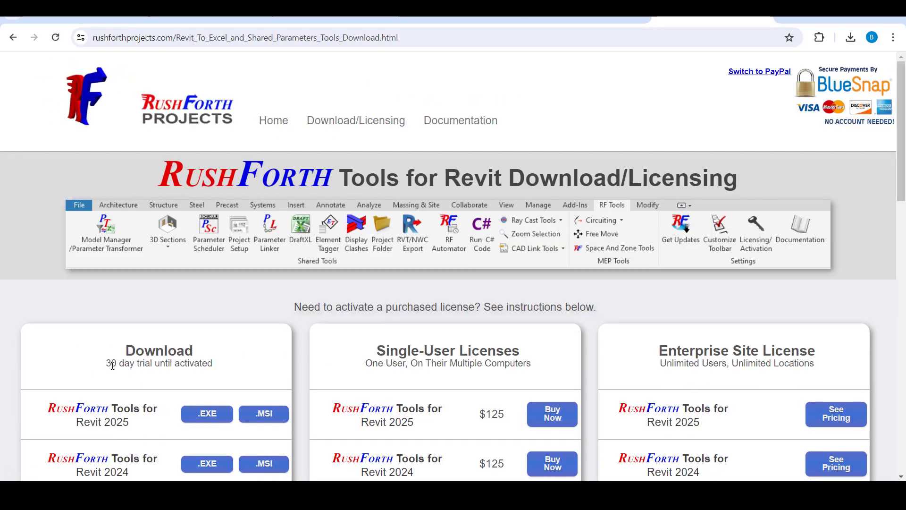
Highlight the Download heading and its trial period note on the RushForth Tools licensing page
{"action": "left_click_drag", "start_coordinate": [113, 366], "coordinate": [218, 369]}
{"action": "left_click", "coordinate": [222, 368]}
{"action": "left_click", "coordinate": [125, 350]}
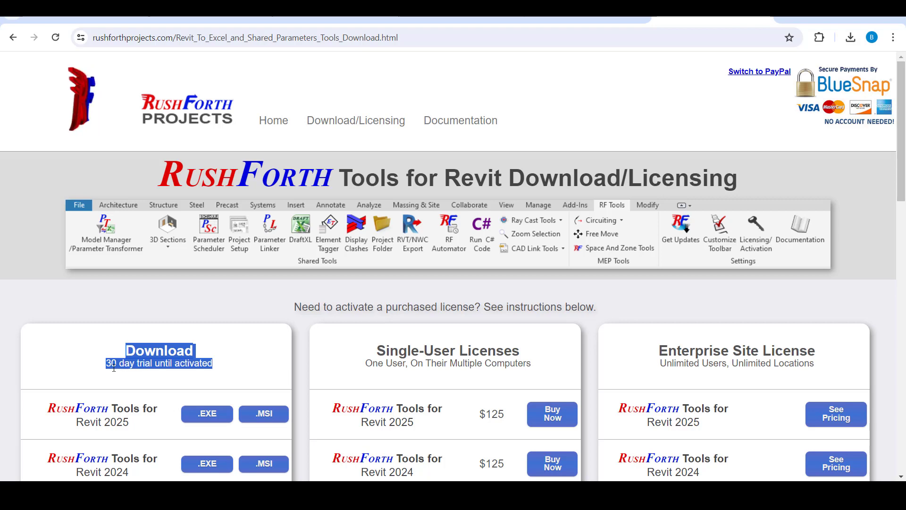
{"action": "left_click", "coordinate": [158, 367]}
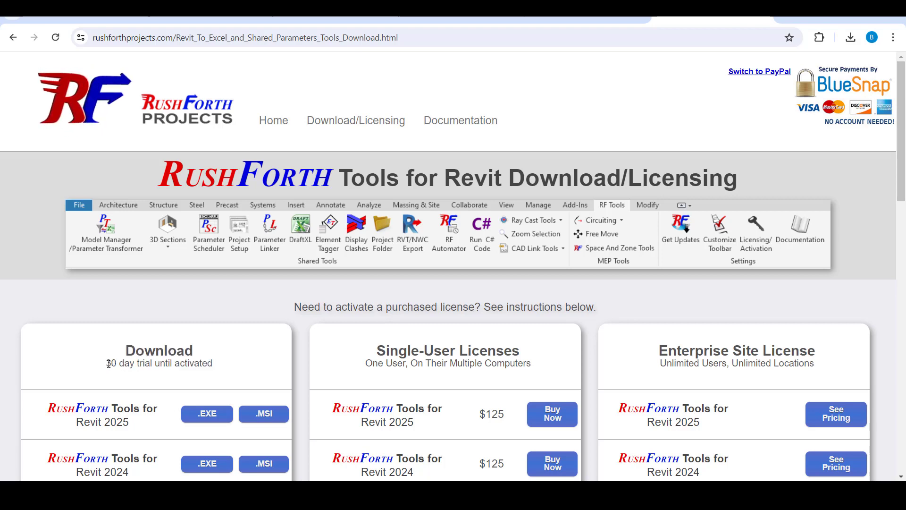
{"action": "left_click_drag", "start_coordinate": [109, 363], "coordinate": [217, 365]}
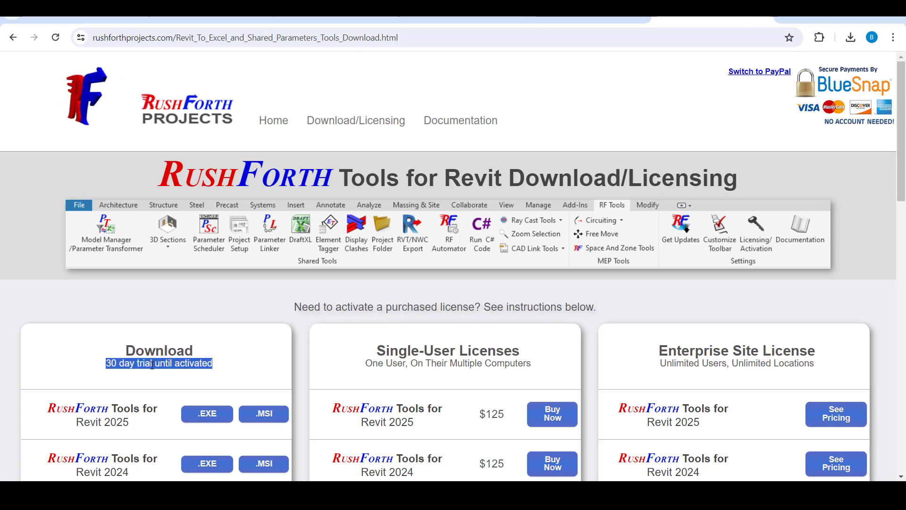
{"action": "left_click_drag", "start_coordinate": [127, 354], "coordinate": [222, 364]}
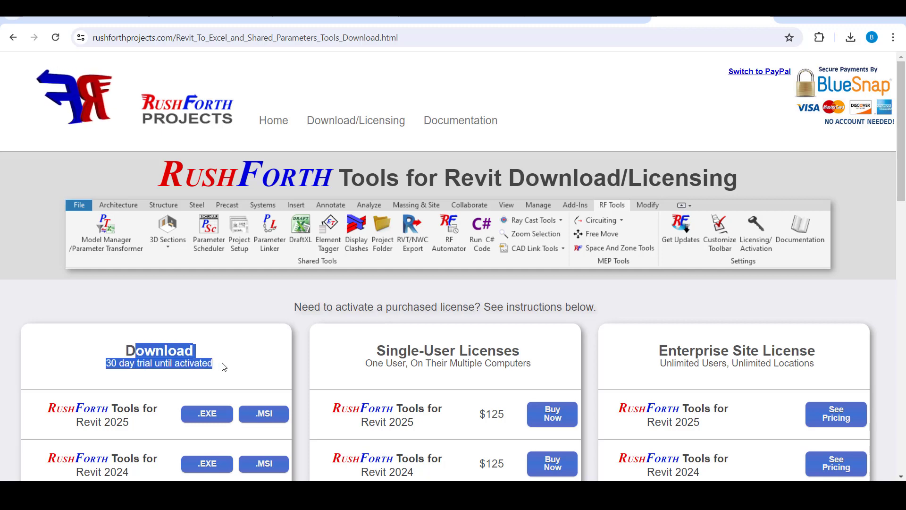
{"action": "left_click", "coordinate": [140, 357]}
{"action": "left_click_drag", "start_coordinate": [126, 353], "coordinate": [156, 353]}
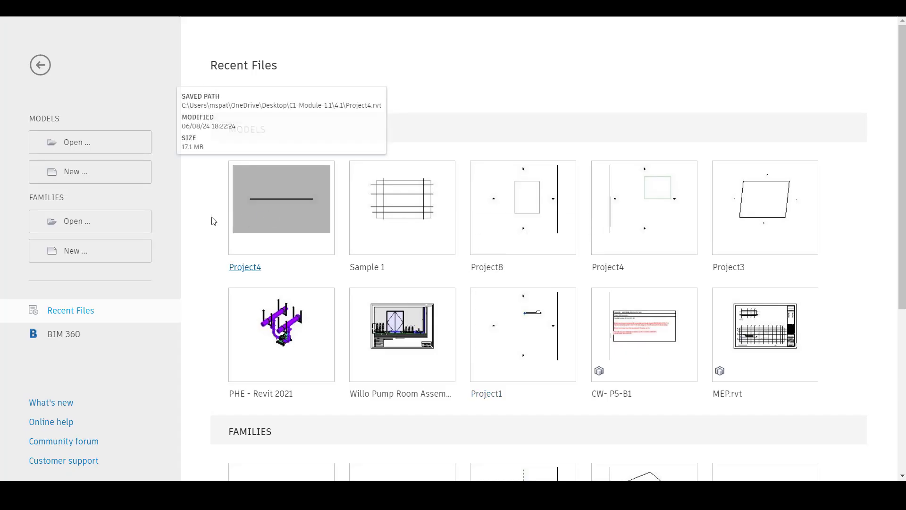
Switch to Revit 2021 and open the recent Project4 model
{"action": "left_click", "coordinate": [279, 236]}
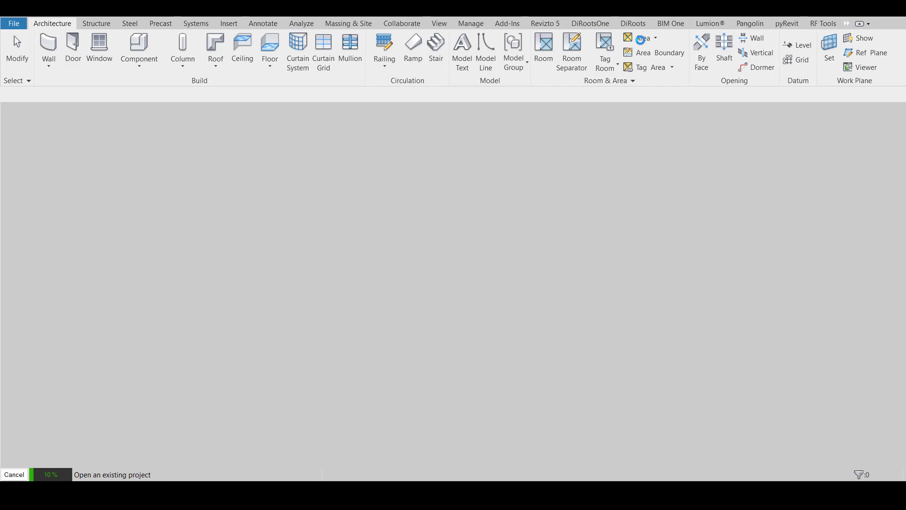
{"action": "left_click", "coordinate": [494, 286]}
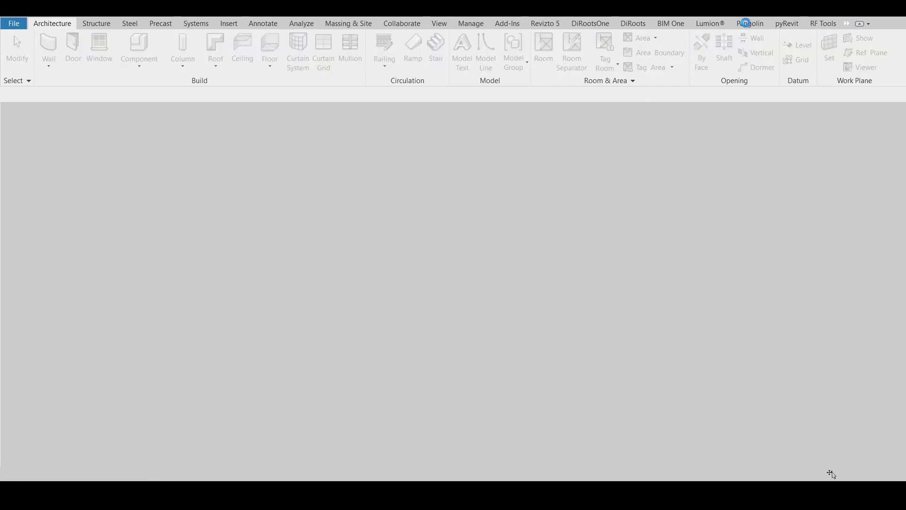
Try to start Project Setup from RF Tools and close the license dialogs
{"action": "left_click", "coordinate": [823, 24]}
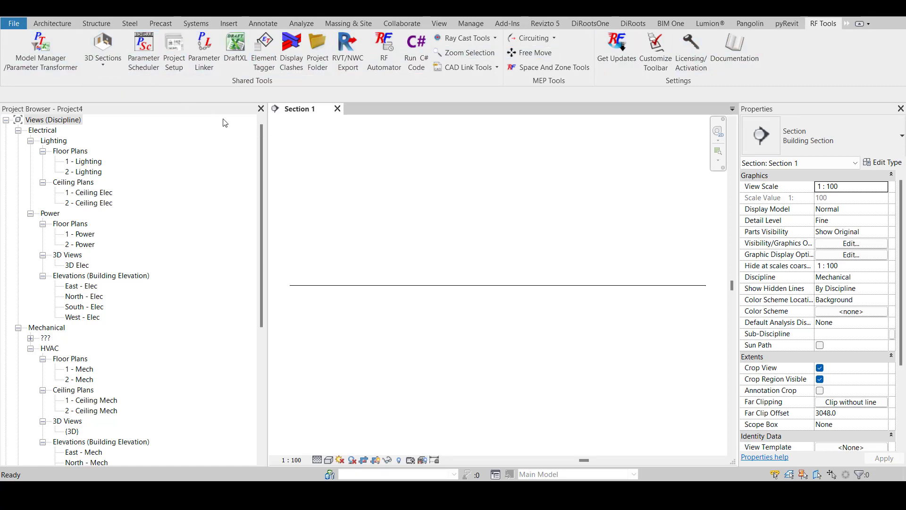
{"action": "left_click", "coordinate": [174, 70]}
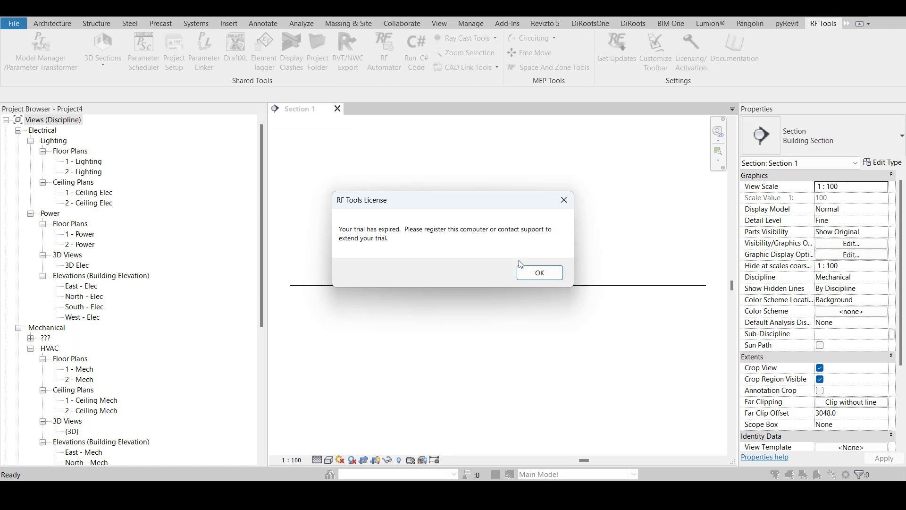
{"action": "left_click", "coordinate": [539, 274]}
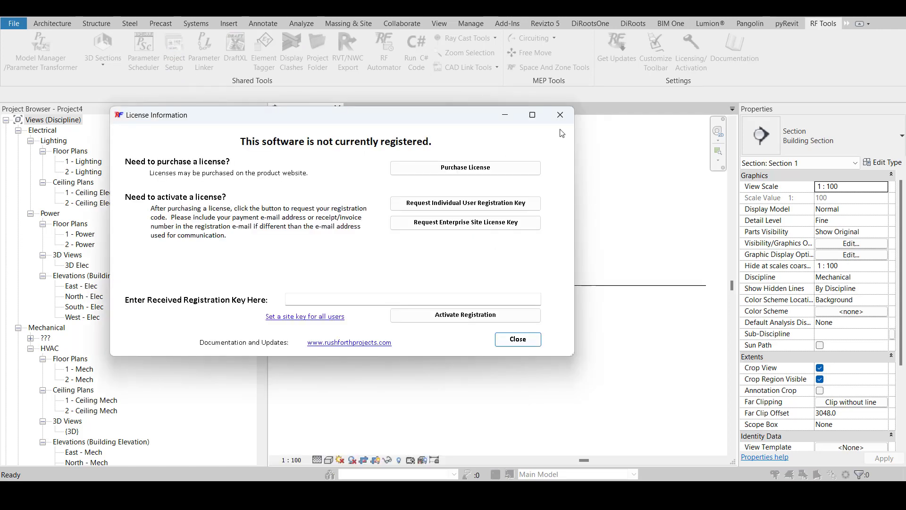
{"action": "left_click", "coordinate": [563, 121]}
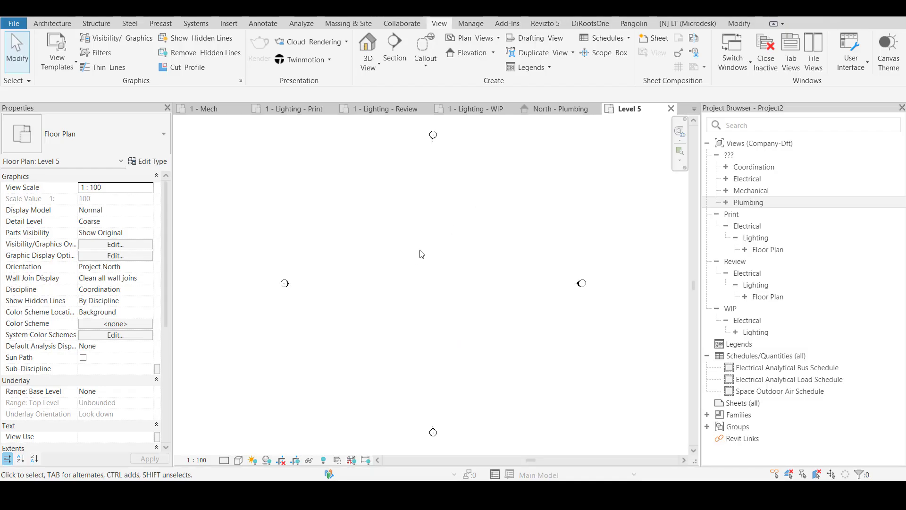
Return to Project2, open DiRootsOne SheetGen to examine its sheet management options, and close it
{"action": "left_click", "coordinate": [594, 28]}
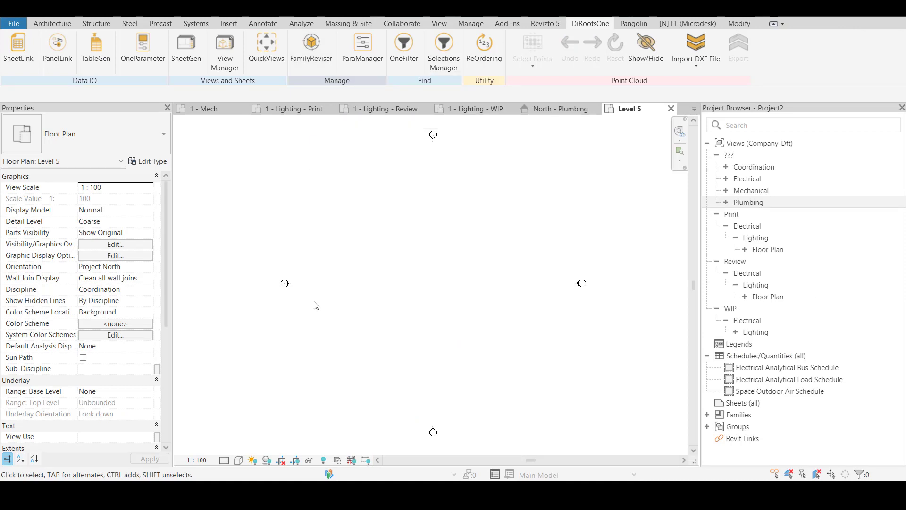
{"action": "left_click", "coordinate": [193, 60]}
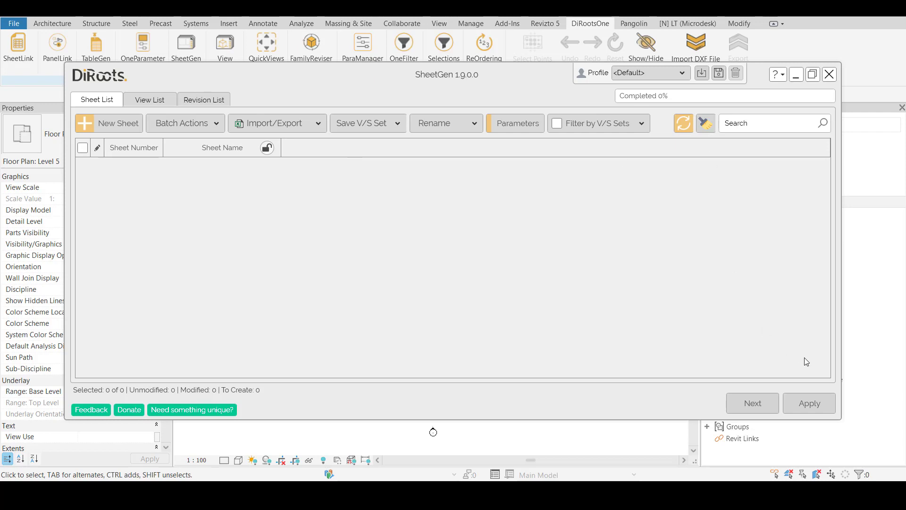
{"action": "left_click", "coordinate": [829, 74]}
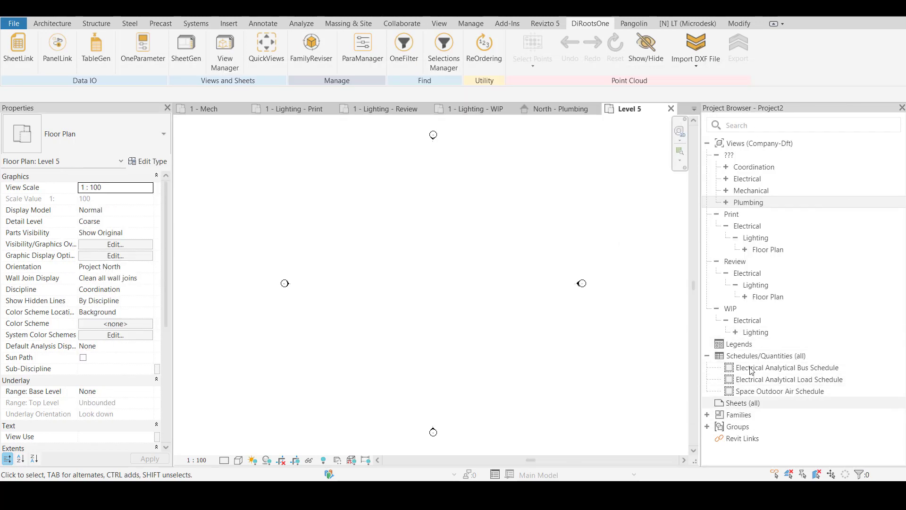
Create a new sheet under Sheets (all) with the offered title block
{"action": "right_click", "coordinate": [742, 403]}
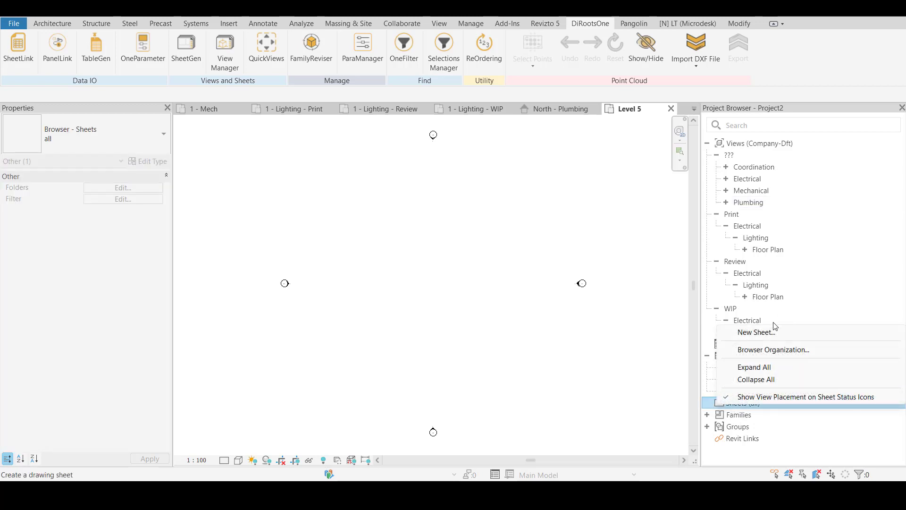
{"action": "left_click", "coordinate": [770, 331]}
{"action": "left_click", "coordinate": [492, 377]}
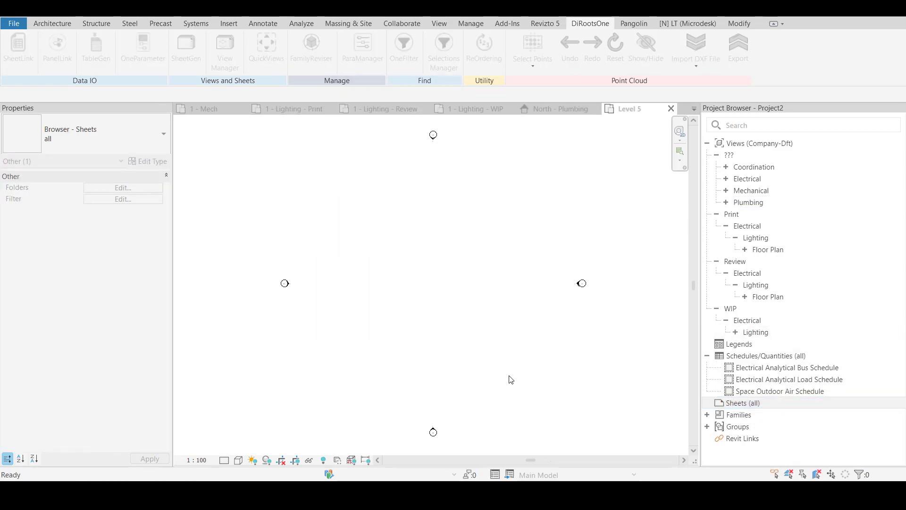
Expand the Coordination group, open the Level 1 floor plan to examine it, and close the view
{"action": "double_click", "coordinate": [752, 168]}
{"action": "double_click", "coordinate": [798, 202]}
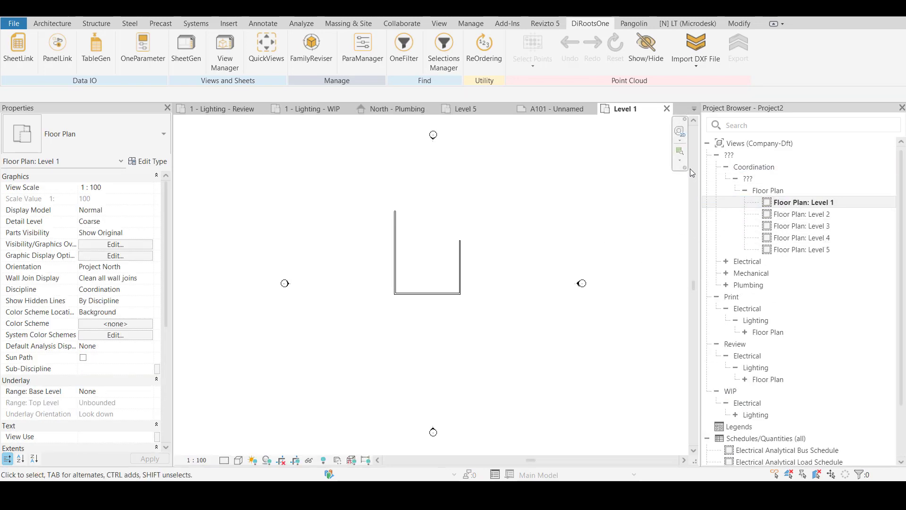
{"action": "left_click", "coordinate": [667, 108]}
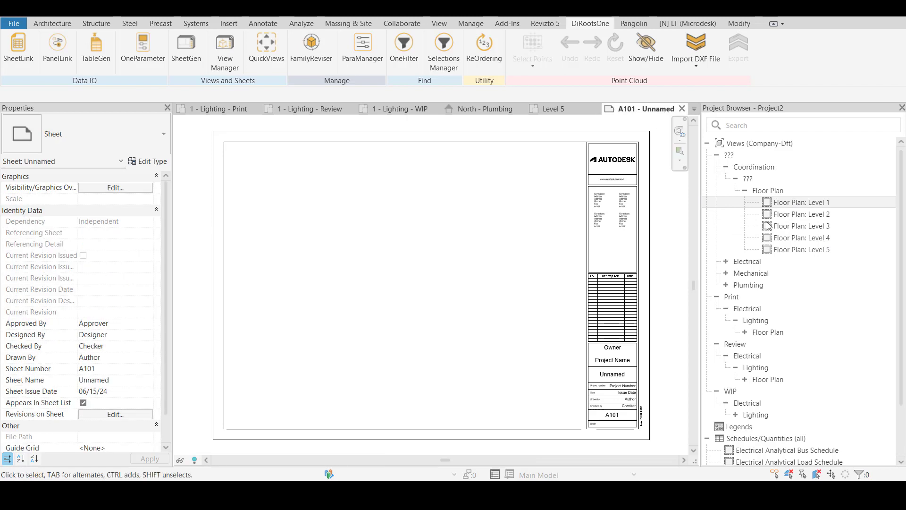
Place the Level 1 floor plan on sheet A101 and move its viewport inside the sheet border
{"action": "left_click_drag", "start_coordinate": [799, 204], "coordinate": [427, 261]}
{"action": "left_click", "coordinate": [583, 268]}
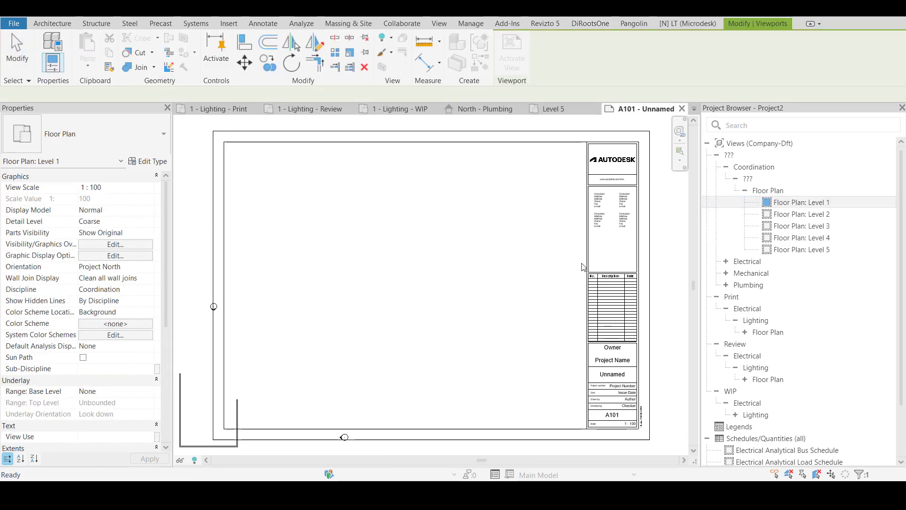
{"action": "left_click_drag", "start_coordinate": [254, 375], "coordinate": [439, 215]}
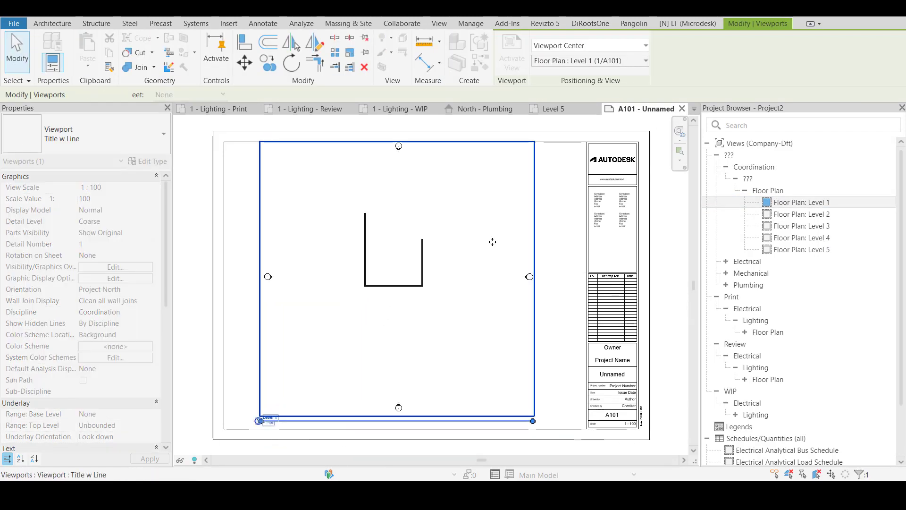
{"action": "key", "text": "Escape"}
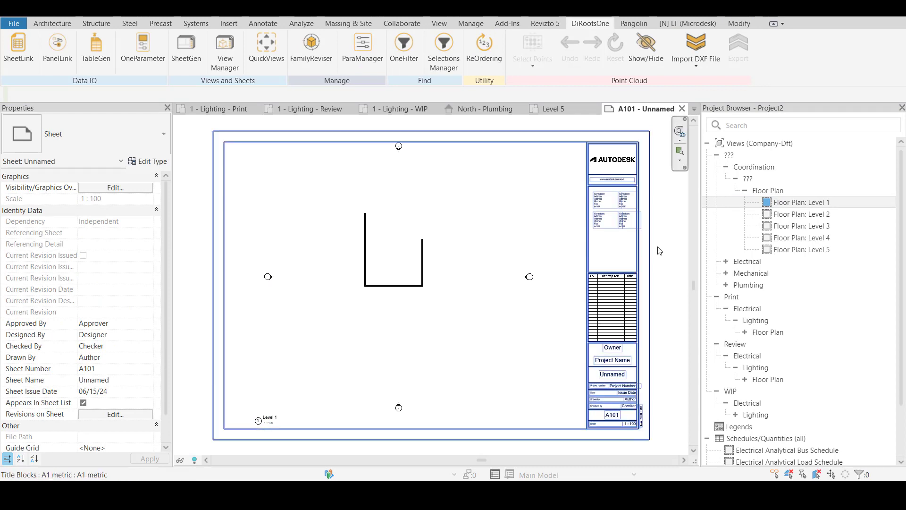
Start duplicating sheet A101 in the DiRoots sheet list and set the number of copies to 4
{"action": "left_click", "coordinate": [224, 57]}
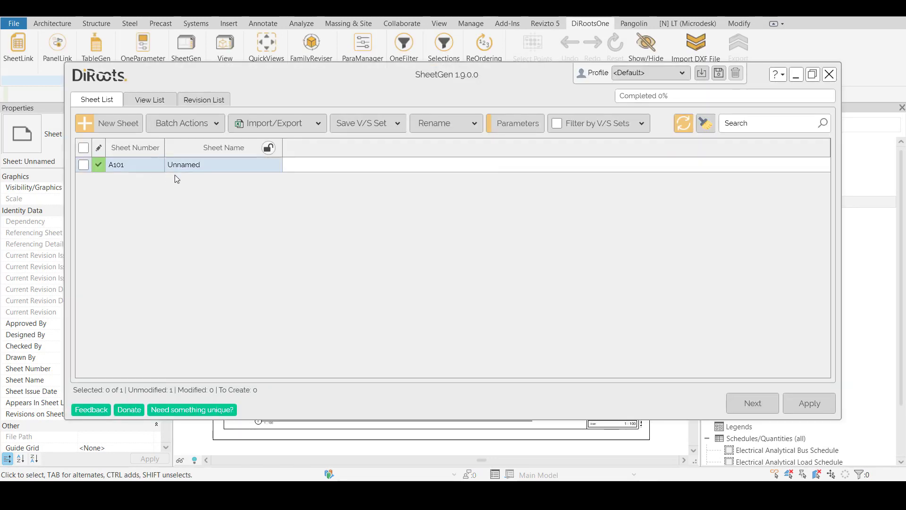
{"action": "right_click", "coordinate": [202, 165]}
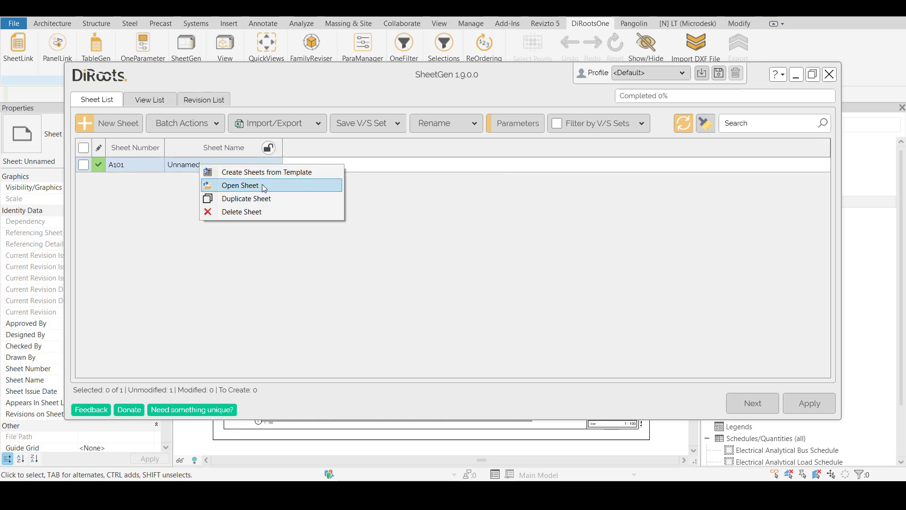
{"action": "left_click", "coordinate": [264, 198]}
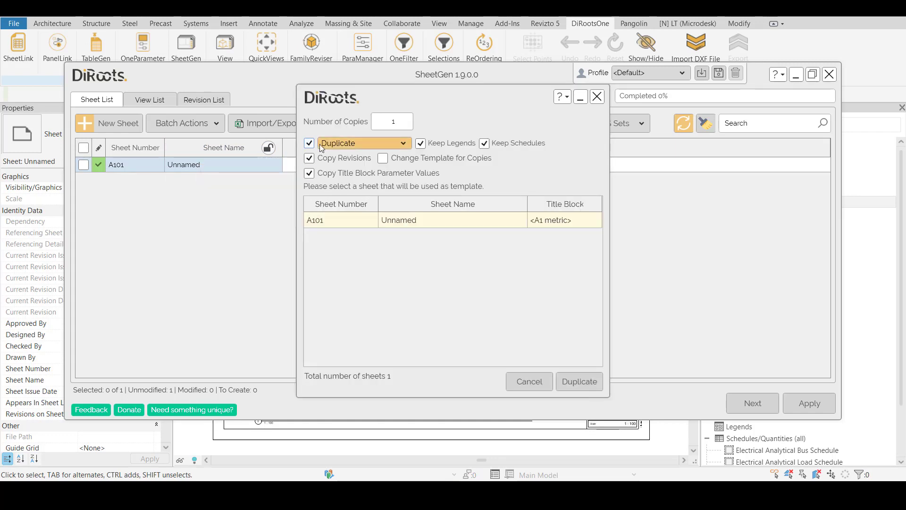
{"action": "left_click_drag", "start_coordinate": [401, 122], "coordinate": [381, 123]}
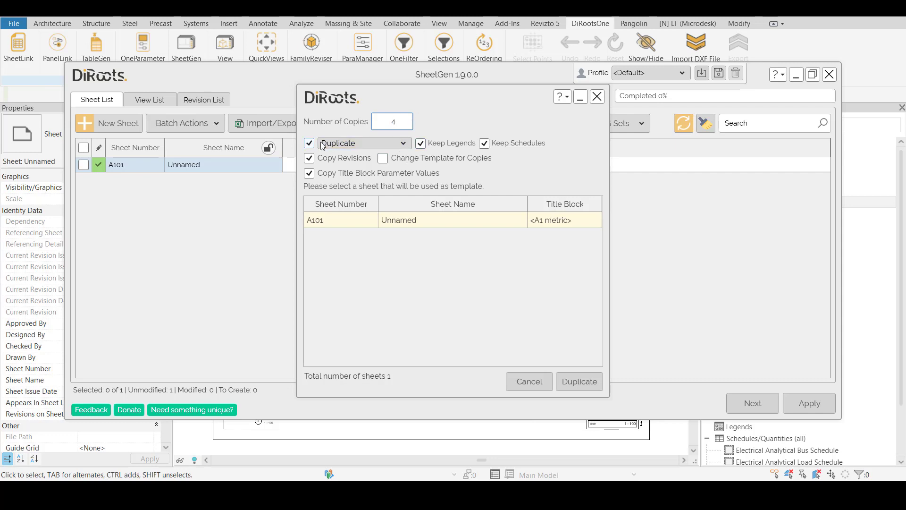
Examine the view duplication modes for the sheet copies, set the number of copies to 3, and close SheetGen without duplicating
{"action": "left_click", "coordinate": [401, 144]}
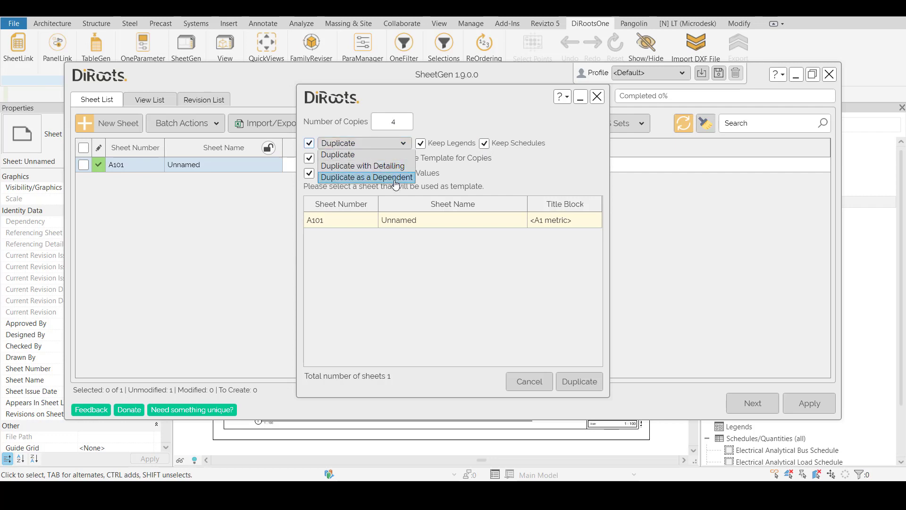
{"action": "left_click", "coordinate": [398, 145]}
{"action": "left_click", "coordinate": [394, 144]}
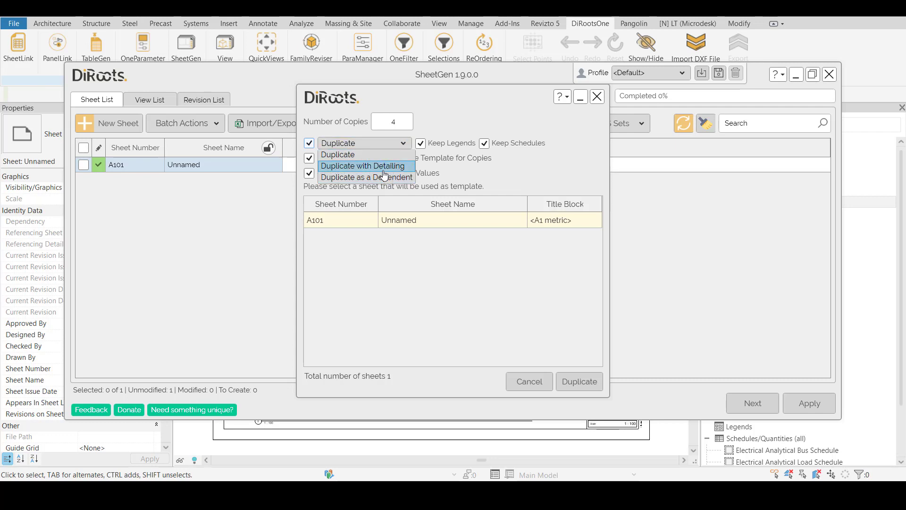
{"action": "left_click", "coordinate": [377, 155]}
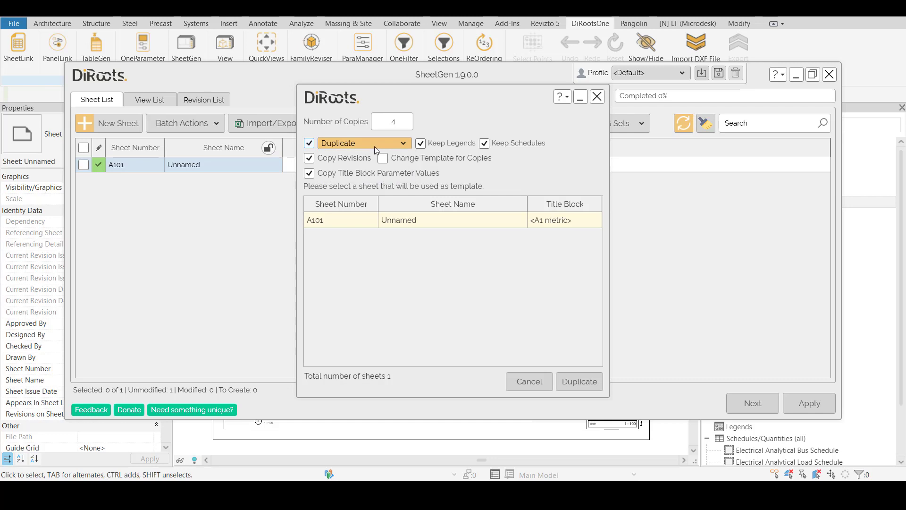
{"action": "left_click_drag", "start_coordinate": [361, 98], "coordinate": [523, 93]}
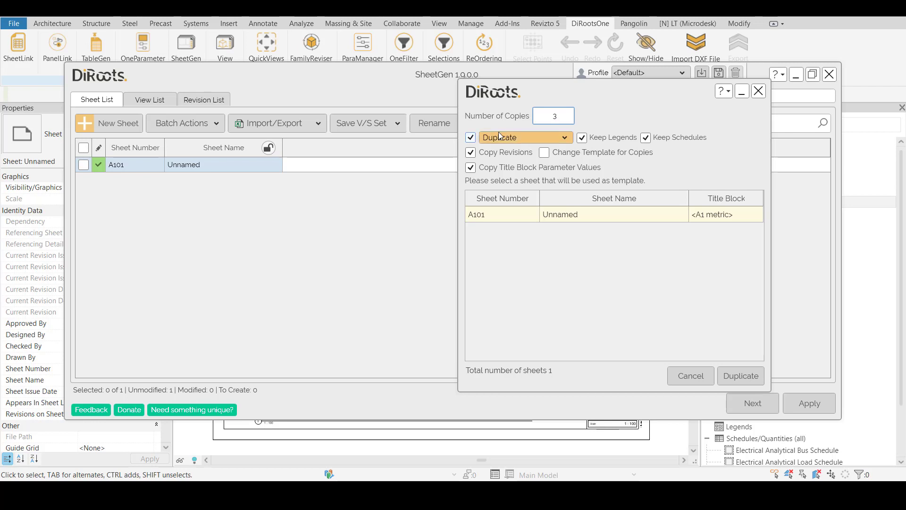
{"action": "left_click", "coordinate": [759, 91]}
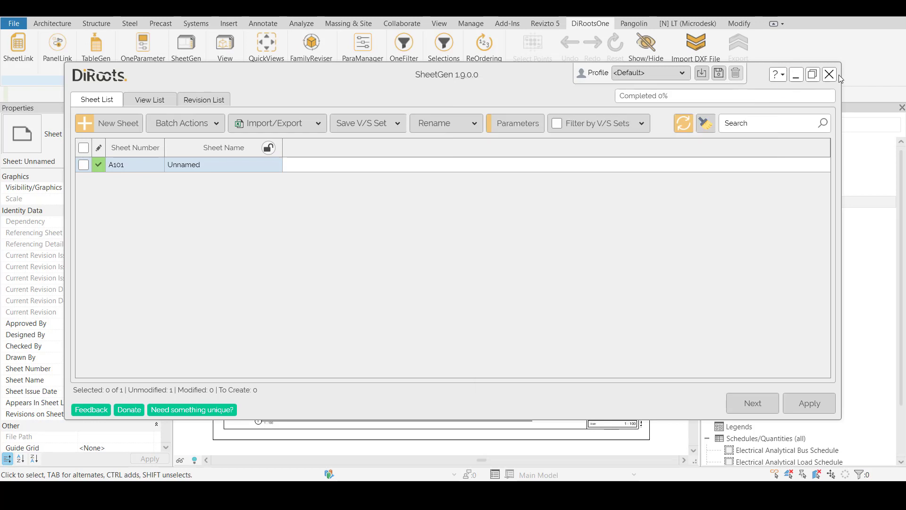
{"action": "left_click", "coordinate": [829, 74]}
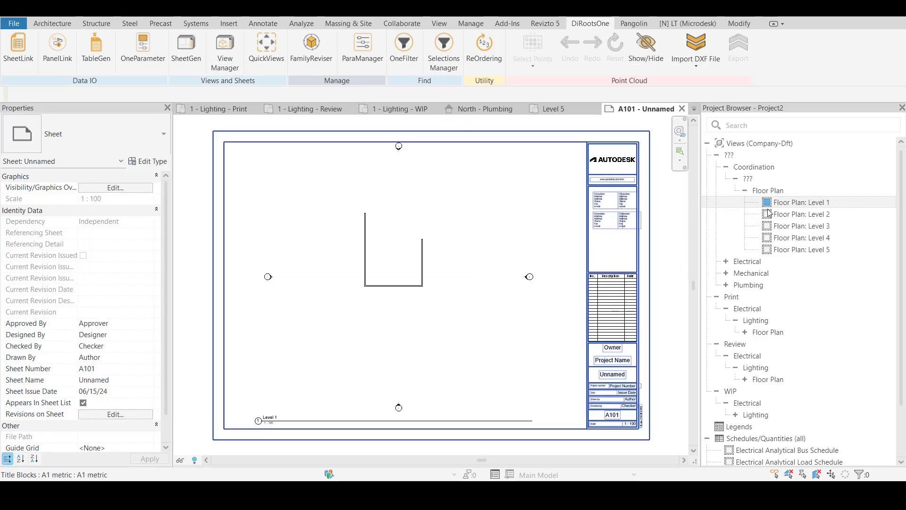
Open the Level 1 floor plan and tag the shorter side wall with a wall tag
{"action": "double_click", "coordinate": [784, 203]}
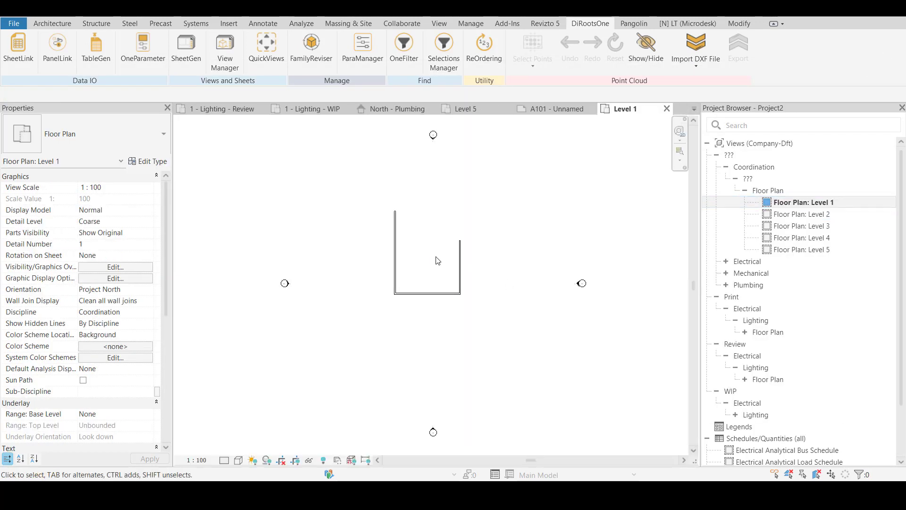
{"action": "scroll", "coordinate": [460, 262], "scroll_direction": "up", "scroll_amount": 2}
{"action": "key", "text": "t"}
{"action": "key", "text": "g"}
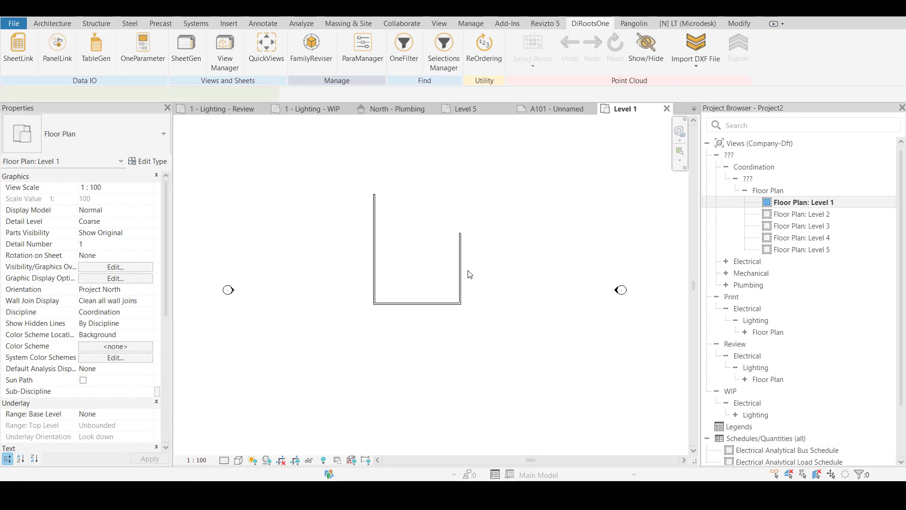
{"action": "left_click", "coordinate": [462, 271]}
{"action": "key", "text": "Escape"}
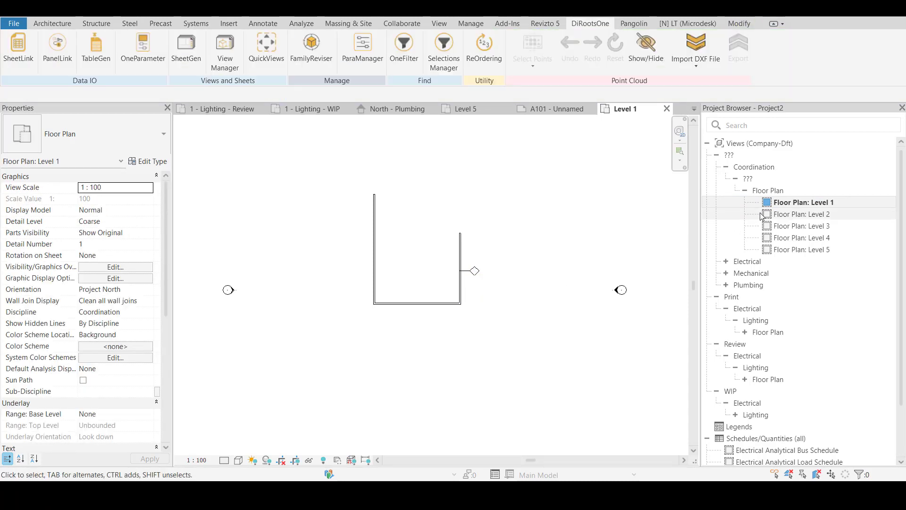
Duplicate the Level 1 floor plan without its detailing
{"action": "right_click", "coordinate": [802, 202]}
{"action": "mouse_move", "coordinate": [801, 307]}
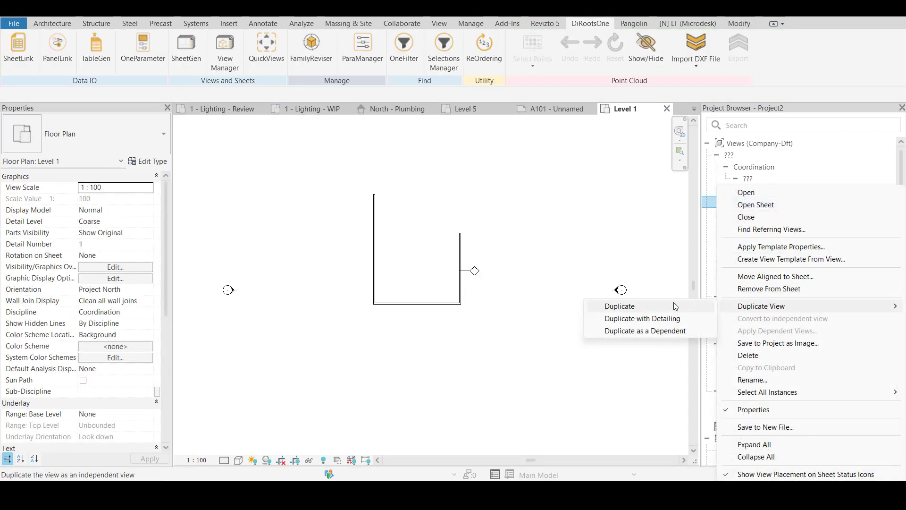
{"action": "left_click", "coordinate": [673, 304]}
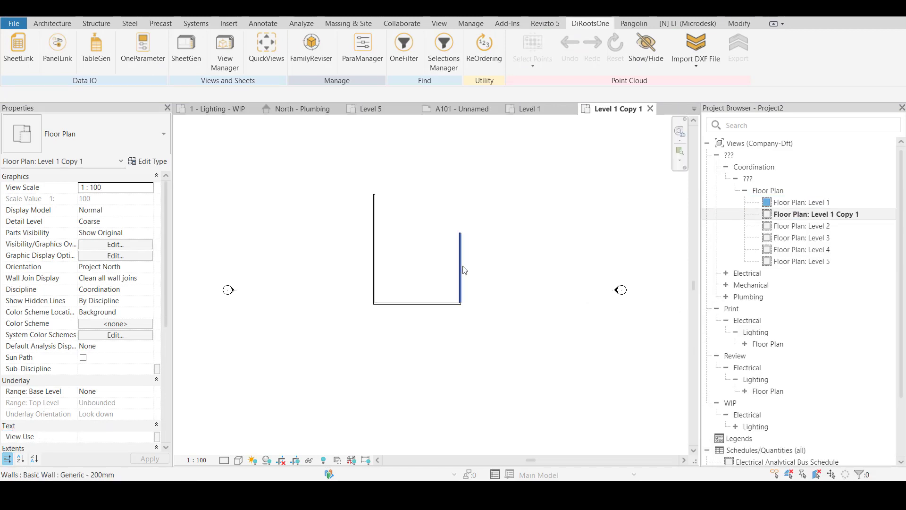
{"action": "left_click", "coordinate": [811, 203]}
{"action": "left_click", "coordinate": [810, 219]}
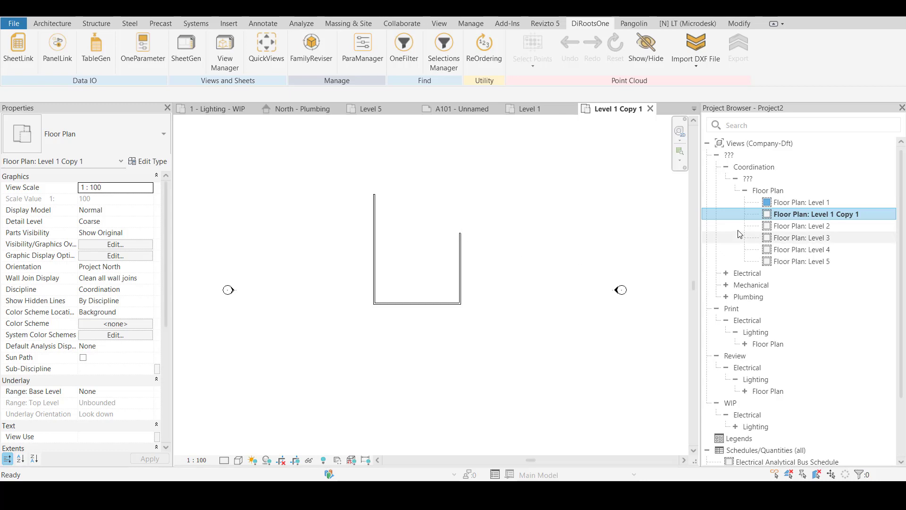
Delete the plain duplicate of the Level 1 floor plan
{"action": "left_click", "coordinate": [824, 227]}
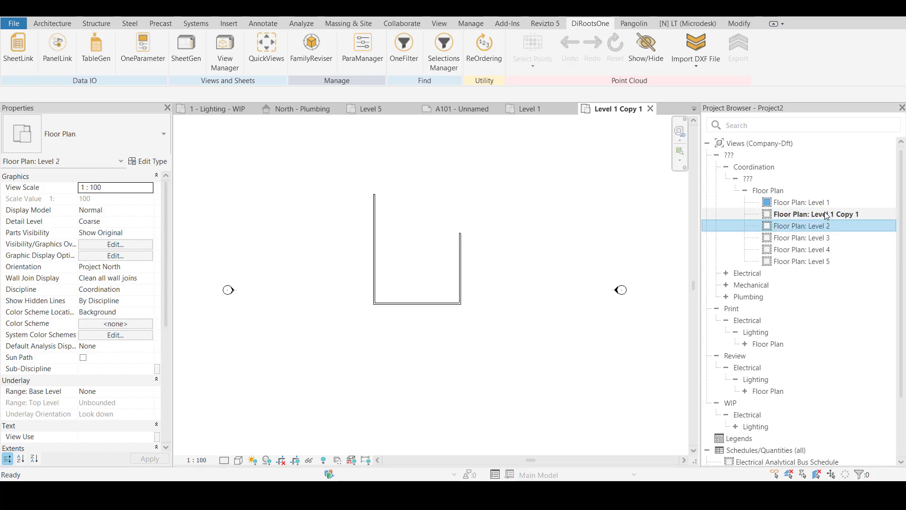
{"action": "left_click", "coordinate": [826, 215]}
{"action": "key", "text": "Delete"}
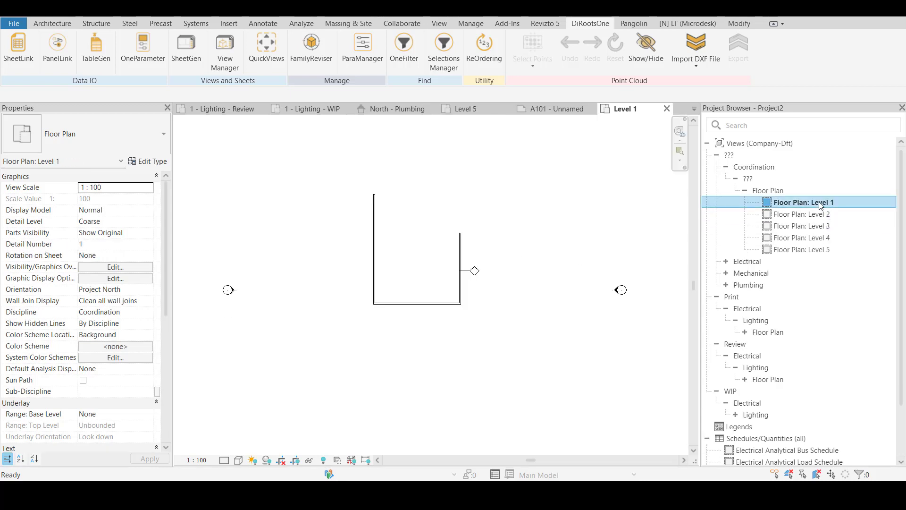
Select the wall tag in Level 1 to examine it, and duplicate the floor plan with detailing
{"action": "left_click", "coordinate": [487, 275]}
{"action": "left_click_drag", "start_coordinate": [498, 255], "coordinate": [467, 307]}
{"action": "right_click", "coordinate": [781, 202]}
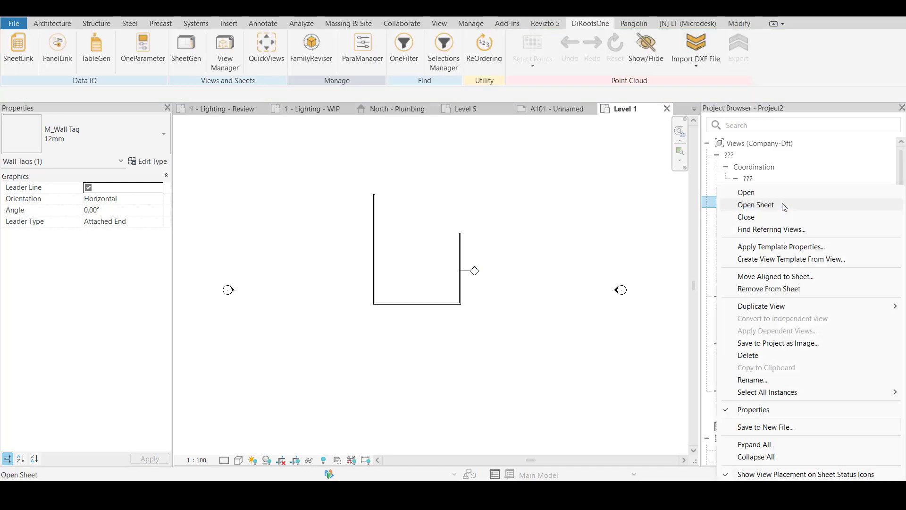
{"action": "mouse_move", "coordinate": [776, 307]}
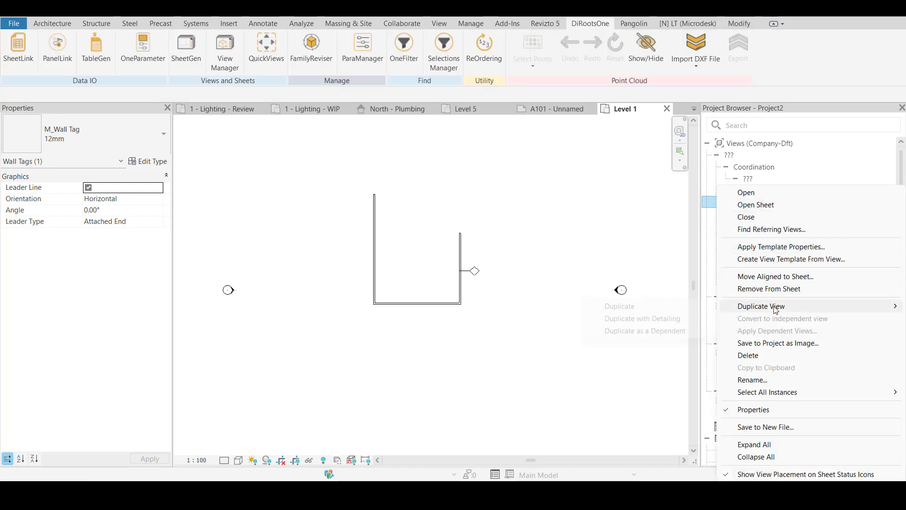
{"action": "left_click", "coordinate": [680, 318]}
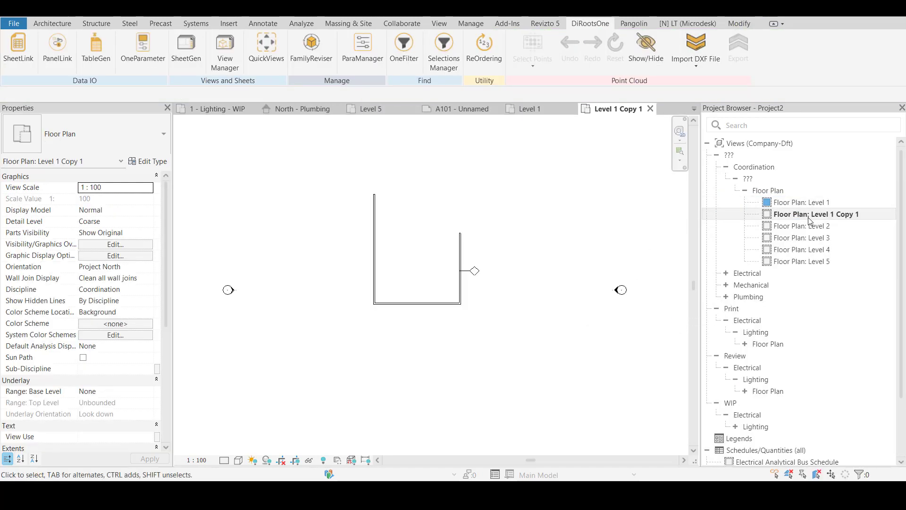
{"action": "left_click_drag", "start_coordinate": [842, 220], "coordinate": [820, 218]}
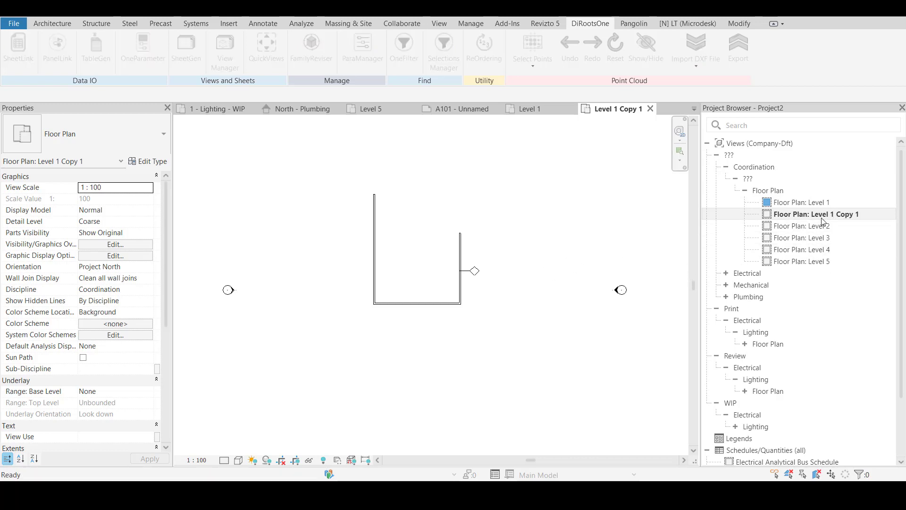
{"action": "left_click", "coordinate": [523, 270]}
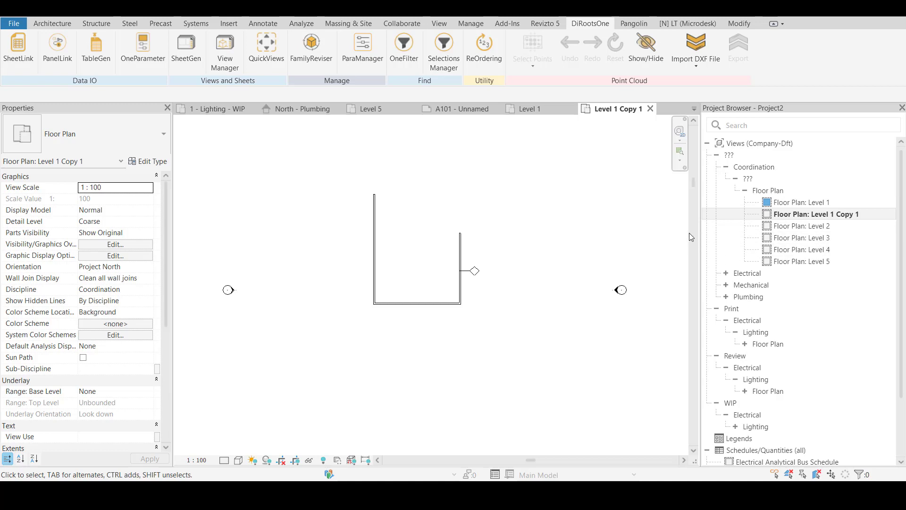
Delete the Level 1 copy made with detailing and look at the option to duplicate Level 1 as a dependent
{"action": "left_click", "coordinate": [826, 216]}
{"action": "key", "text": "Delete"}
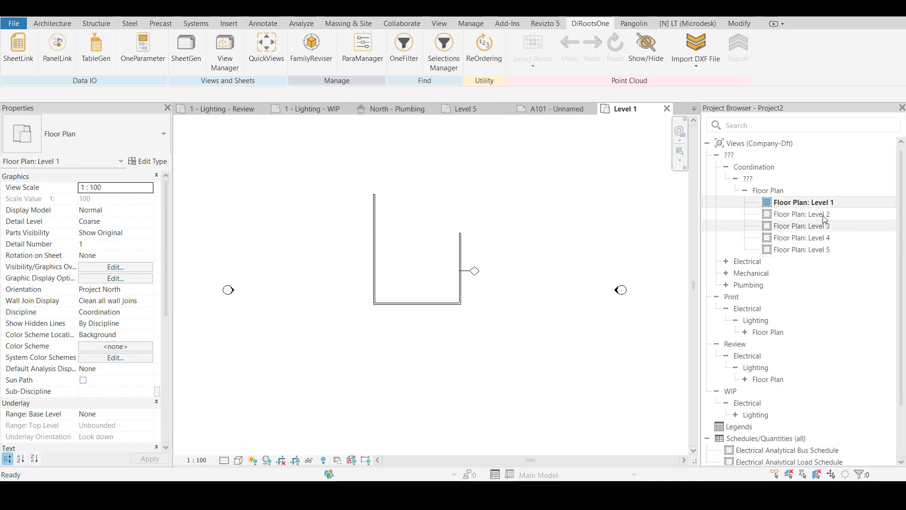
{"action": "right_click", "coordinate": [817, 203]}
{"action": "mouse_move", "coordinate": [805, 305]}
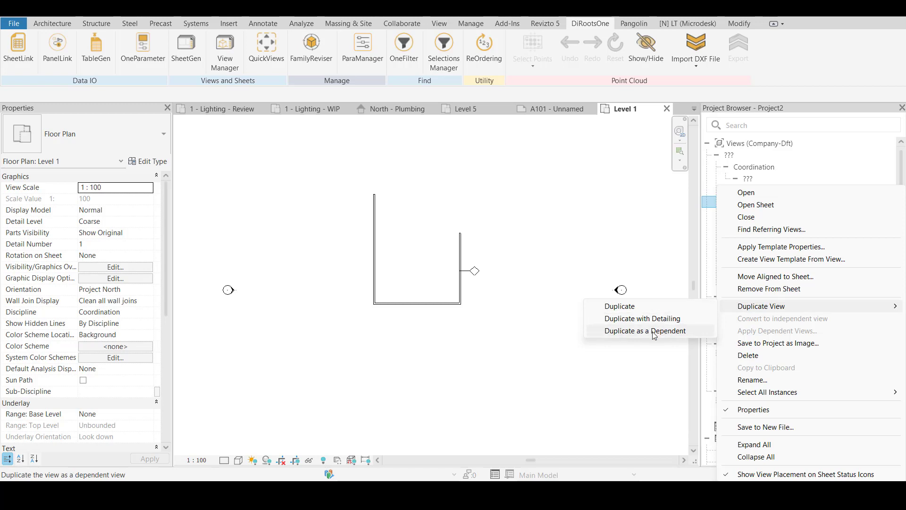
{"action": "left_click", "coordinate": [647, 238]}
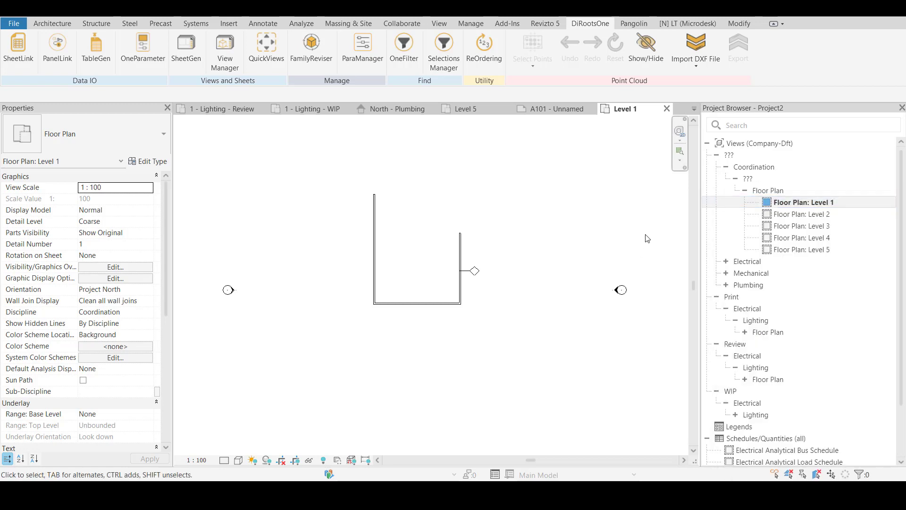
Shorten the plan's longer side wall to 9000 mm, level with the upper end of the opposite wall
{"action": "scroll", "coordinate": [567, 208], "scroll_direction": "down", "scroll_amount": 2}
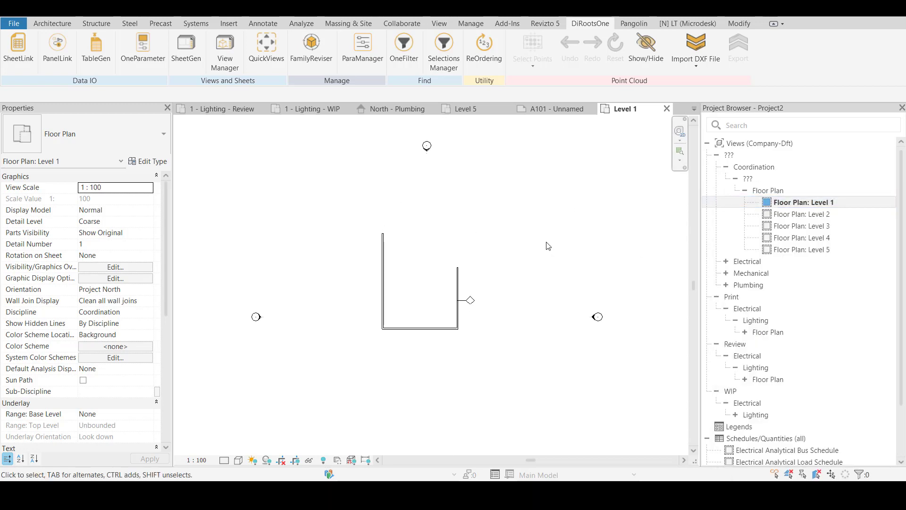
{"action": "left_click", "coordinate": [457, 284]}
{"action": "scroll", "coordinate": [388, 244], "scroll_direction": "up", "scroll_amount": 2}
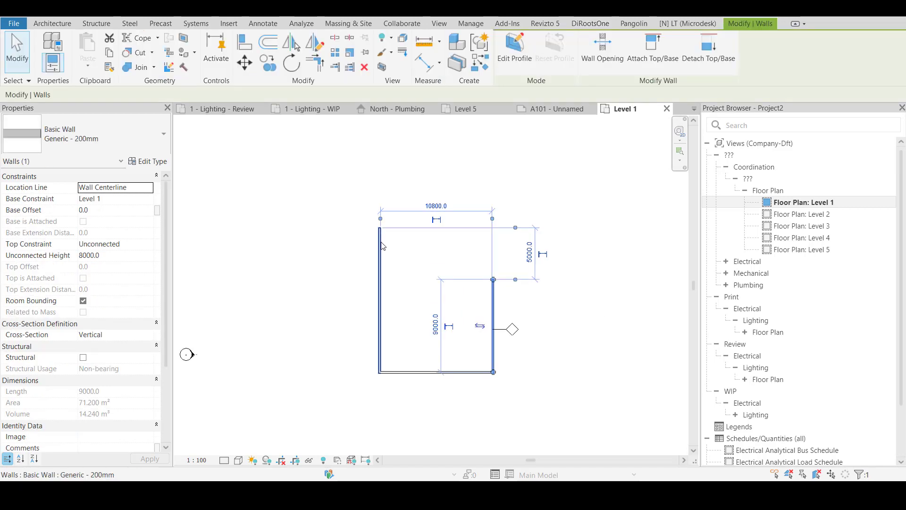
{"action": "left_click", "coordinate": [376, 257]}
{"action": "left_click_drag", "start_coordinate": [380, 227], "coordinate": [380, 280]}
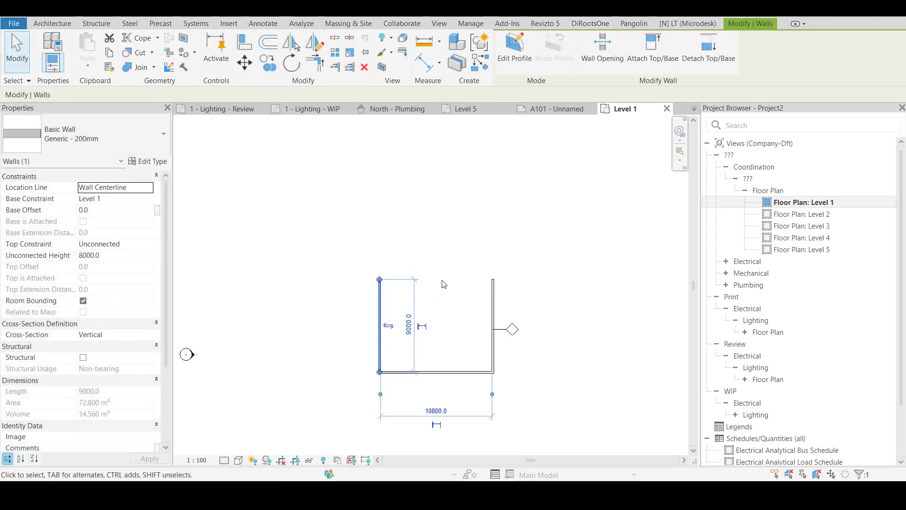
{"action": "key", "text": "c"}
{"action": "key", "text": "Escape"}
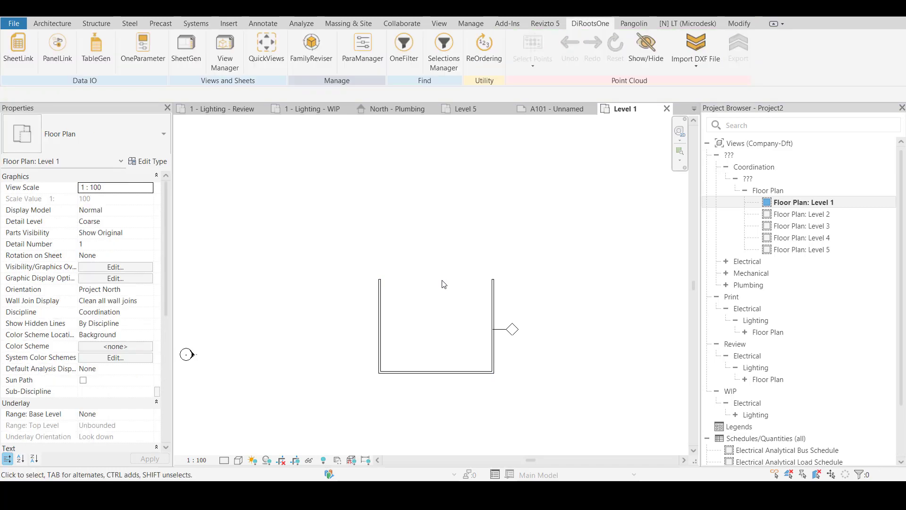
Draw a wall between the upper ends of the two side walls to close the room
{"action": "key", "text": "a"}
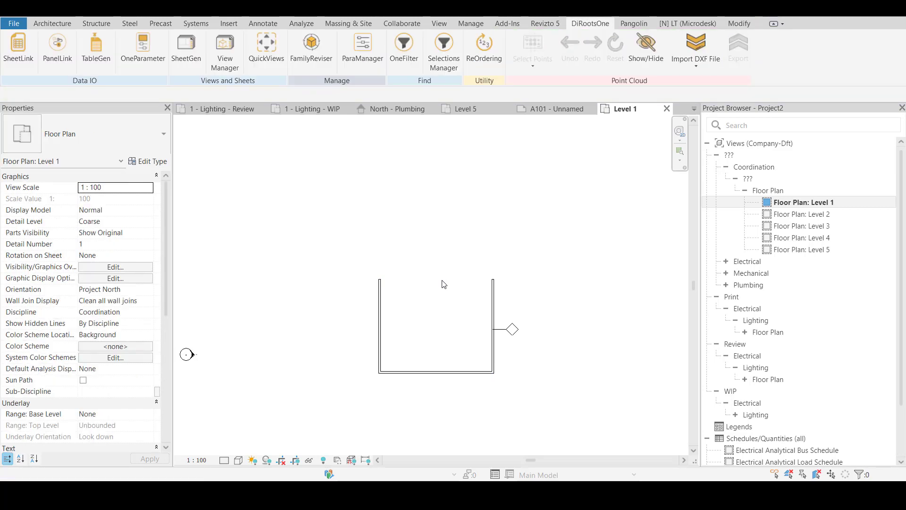
{"action": "key", "text": "w"}
{"action": "key", "text": "a"}
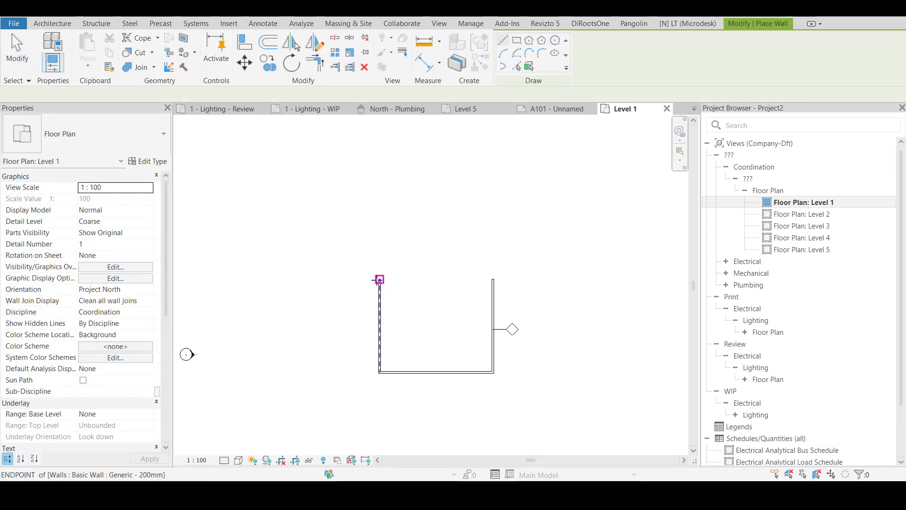
{"action": "left_click", "coordinate": [380, 279]}
{"action": "left_click", "coordinate": [493, 279]}
{"action": "key", "text": "Escape"}
{"action": "key", "text": "Escape"}
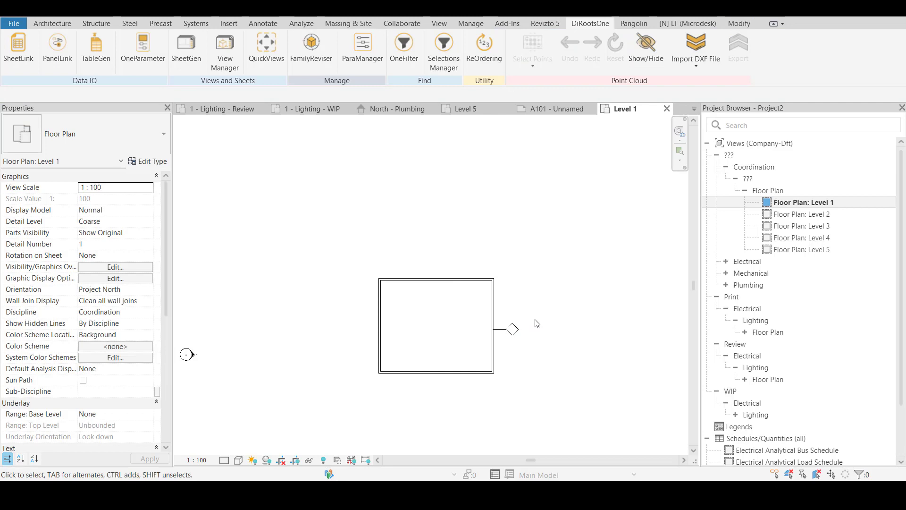
Delete the wall tag from the Level 1 floor plan
{"action": "left_click", "coordinate": [512, 329]}
{"action": "key", "text": "Delete"}
{"action": "scroll", "coordinate": [415, 251], "scroll_direction": "down", "scroll_amount": 1}
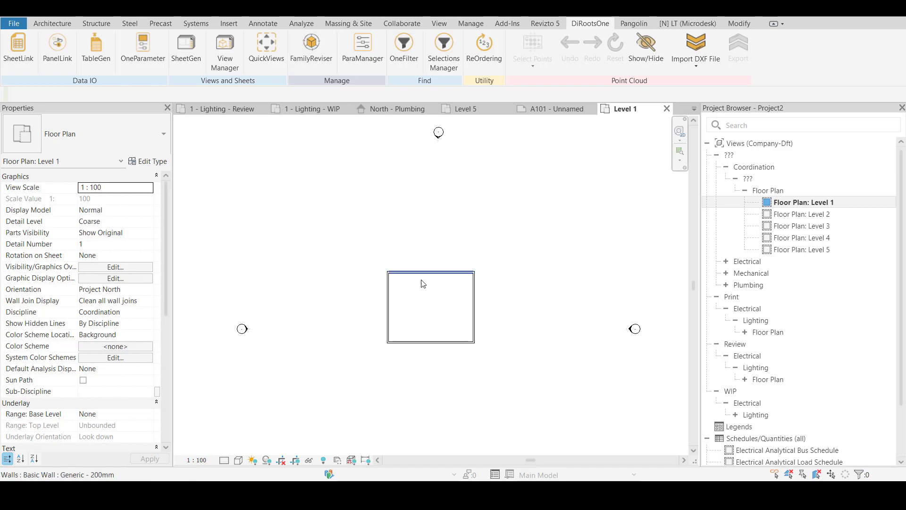
Move the room's left wall outward to widen the room to 18000 mm
{"action": "left_click", "coordinate": [391, 305]}
{"action": "left_click_drag", "start_coordinate": [390, 305], "coordinate": [332, 302]}
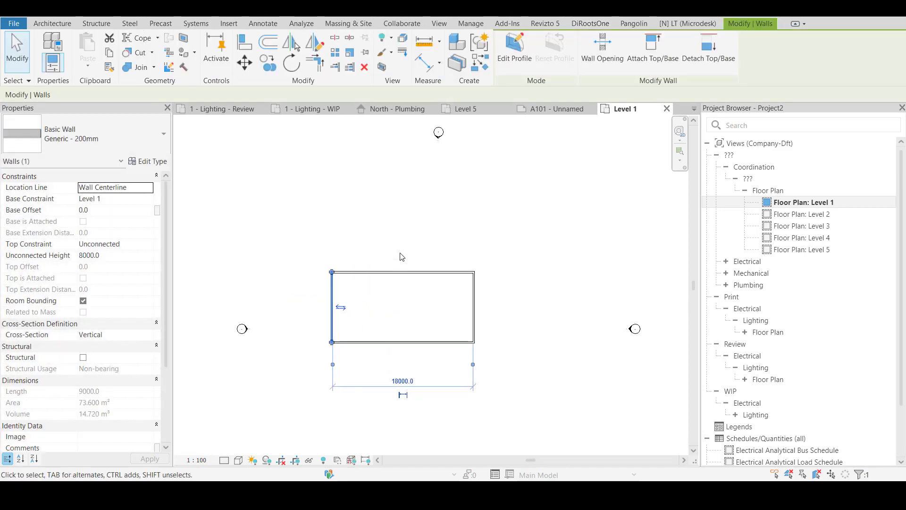
{"action": "left_click", "coordinate": [405, 243]}
{"action": "left_click_drag", "start_coordinate": [399, 228], "coordinate": [284, 375]}
{"action": "left_click", "coordinate": [403, 239]}
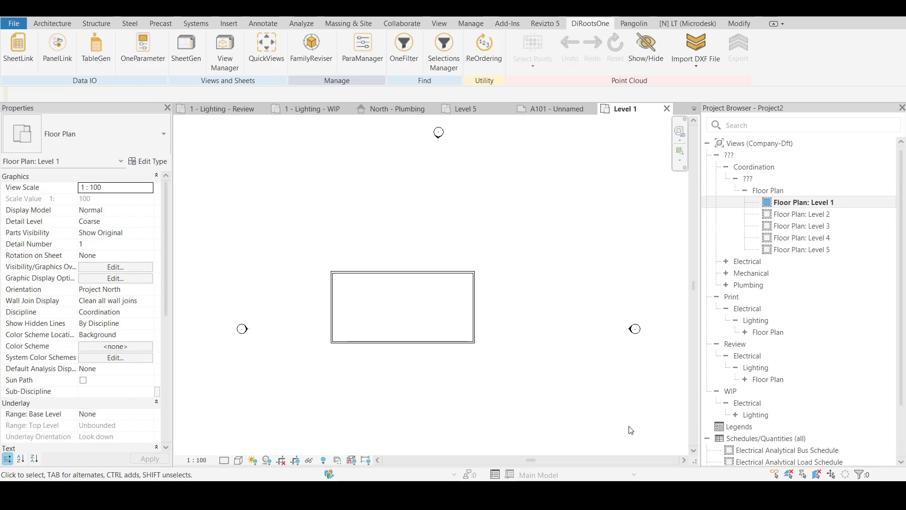
{"action": "left_click", "coordinate": [596, 434]}
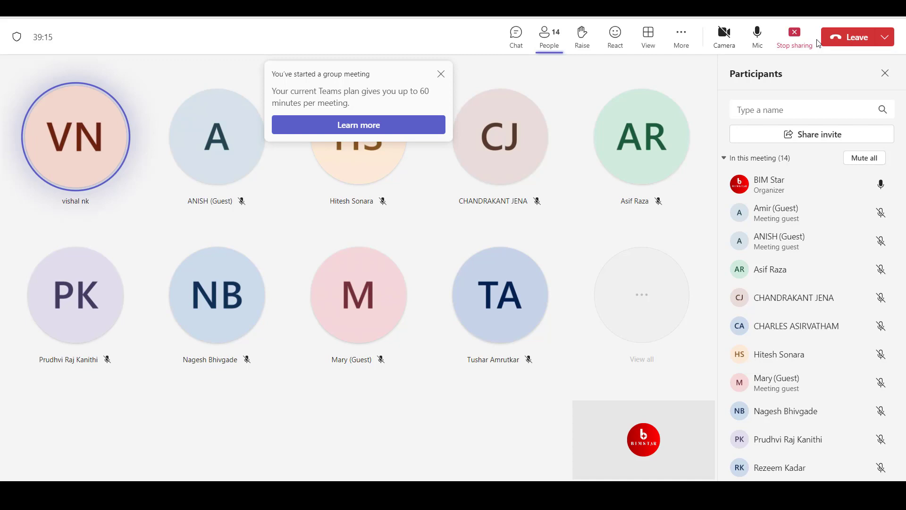
{"action": "left_click", "coordinate": [837, 14]}
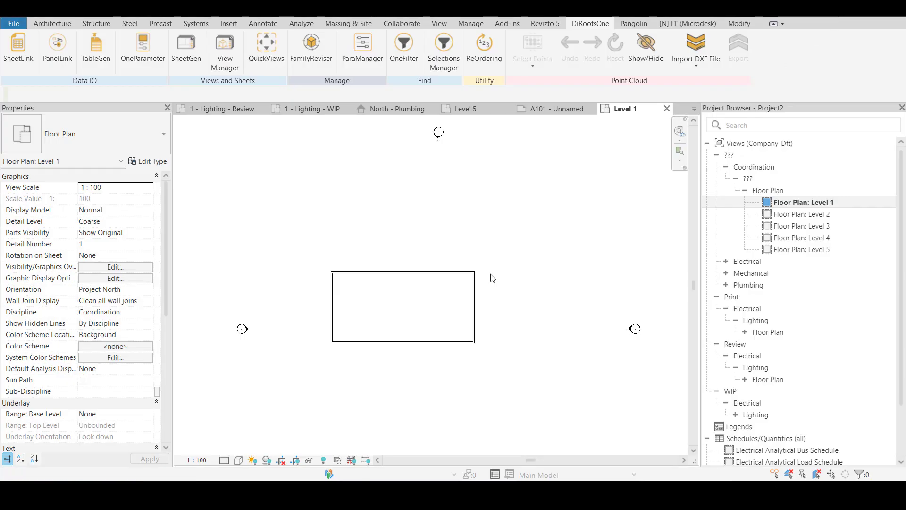
{"action": "left_click_drag", "start_coordinate": [426, 232], "coordinate": [384, 376]}
{"action": "left_click", "coordinate": [428, 394]}
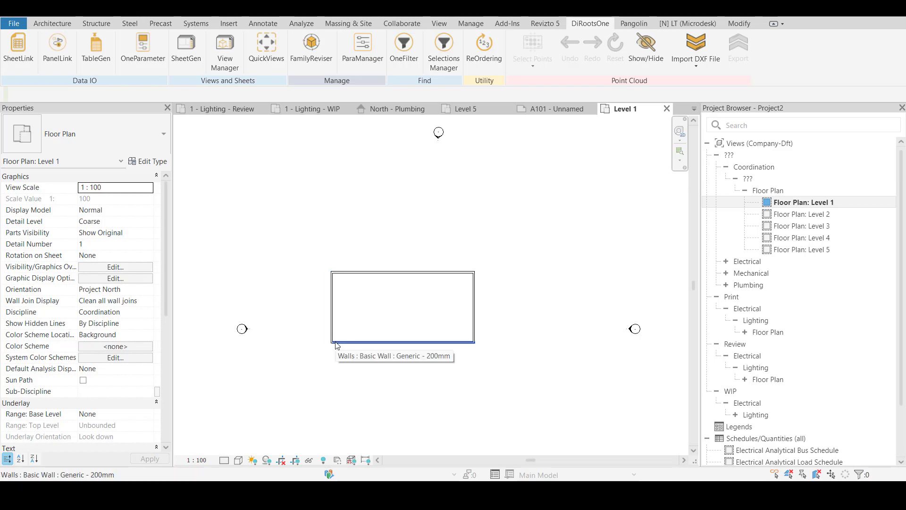
Set the Level 1 floor plan's view scale to 1:1000 and inspect the wall line thickness at the room's lower corner
{"action": "left_click", "coordinate": [205, 458]}
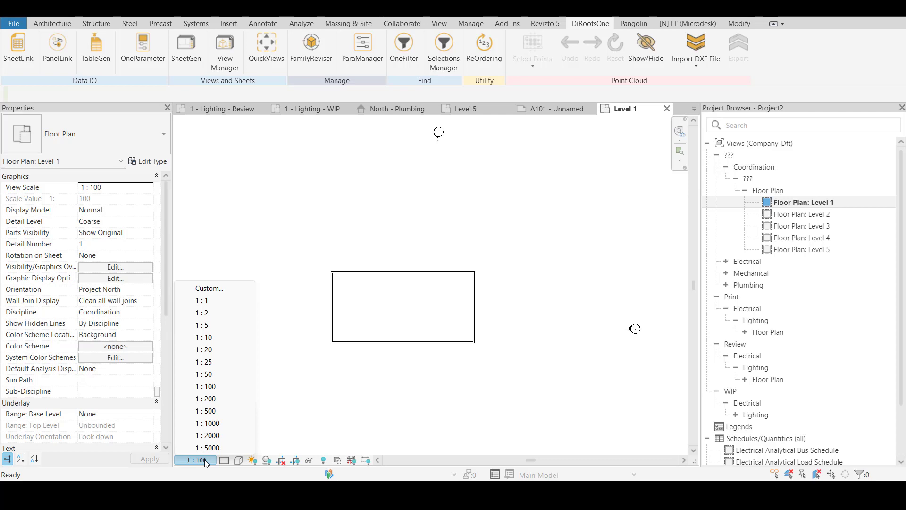
{"action": "left_click", "coordinate": [213, 425]}
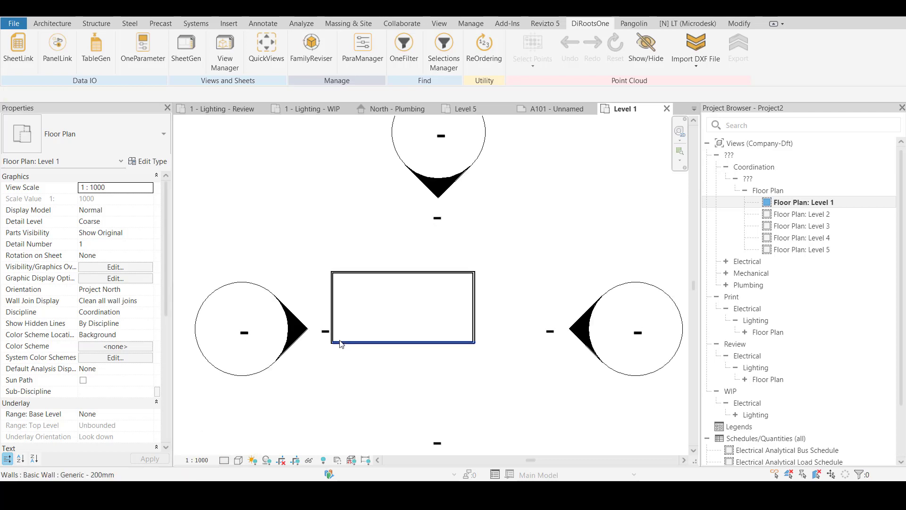
{"action": "scroll", "coordinate": [338, 343], "scroll_direction": "up", "scroll_amount": 3}
{"action": "scroll", "coordinate": [338, 343], "scroll_direction": "up", "scroll_amount": 4}
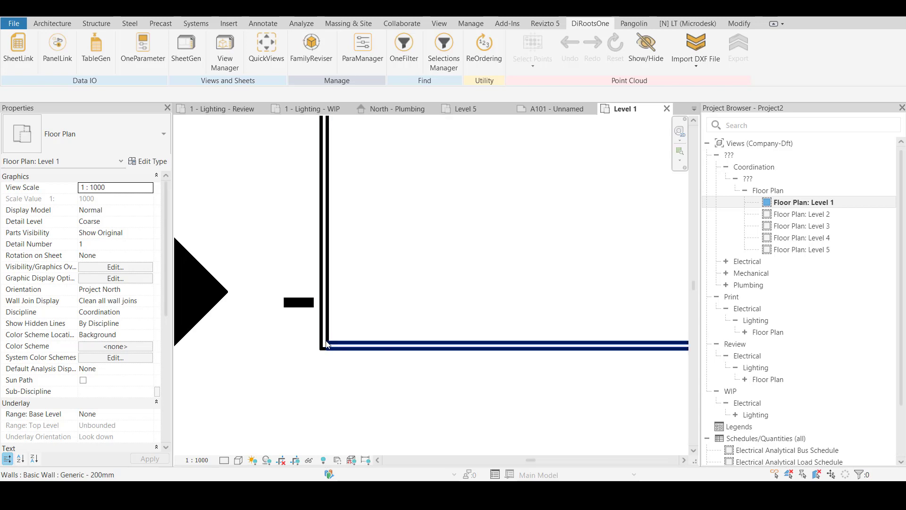
{"action": "scroll", "coordinate": [327, 343], "scroll_direction": "down", "scroll_amount": 3}
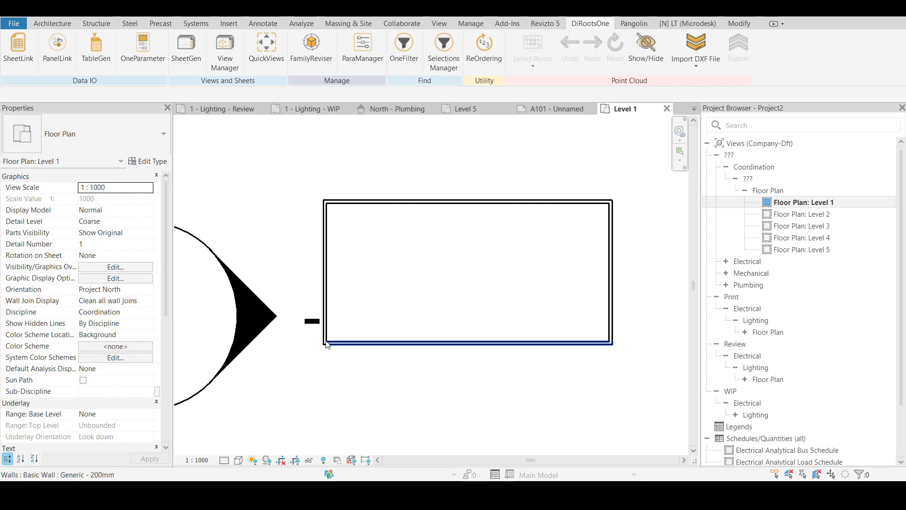
Set the Level 1 view scale back to 1:100 and check the plan on sheet A101 before returning to Level 1
{"action": "left_click", "coordinate": [203, 460]}
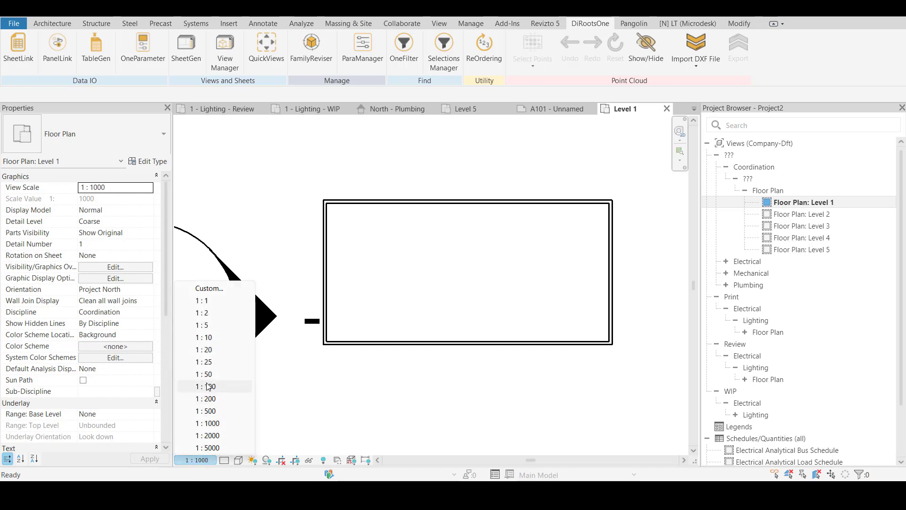
{"action": "left_click", "coordinate": [254, 386]}
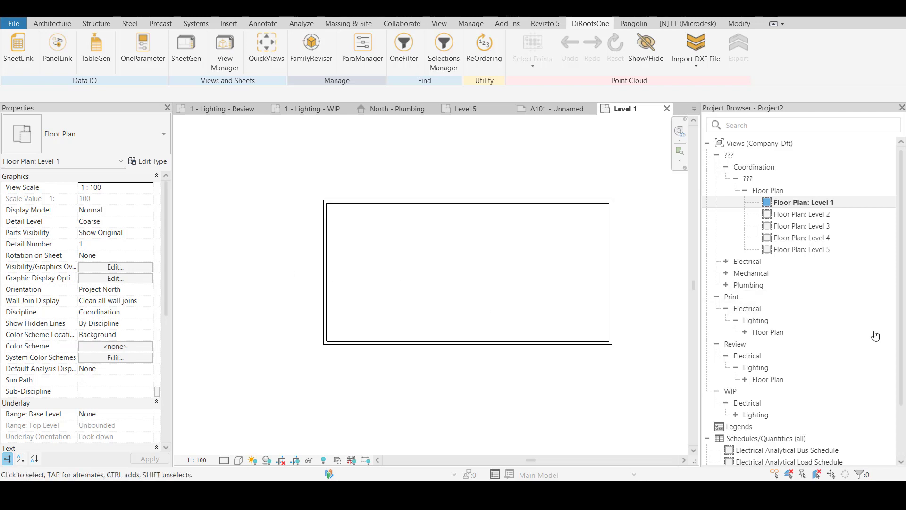
{"action": "left_click", "coordinate": [575, 113]}
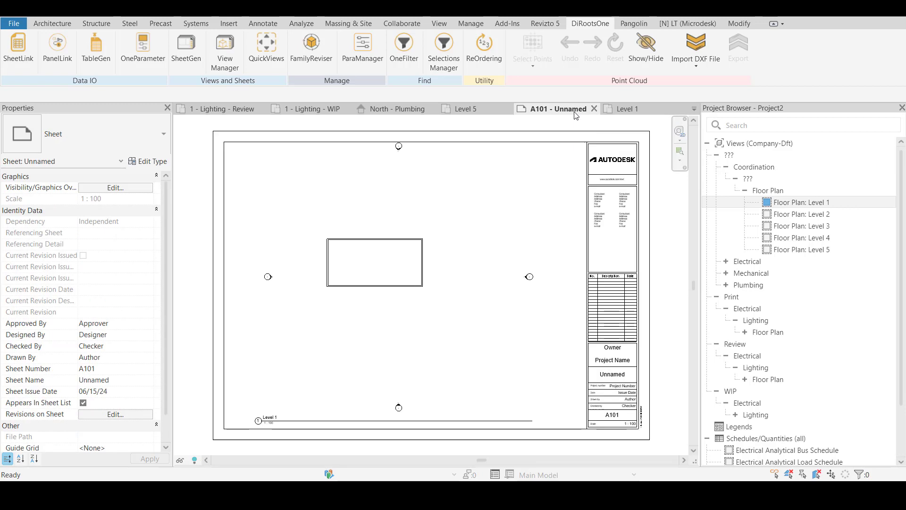
{"action": "left_click", "coordinate": [617, 106]}
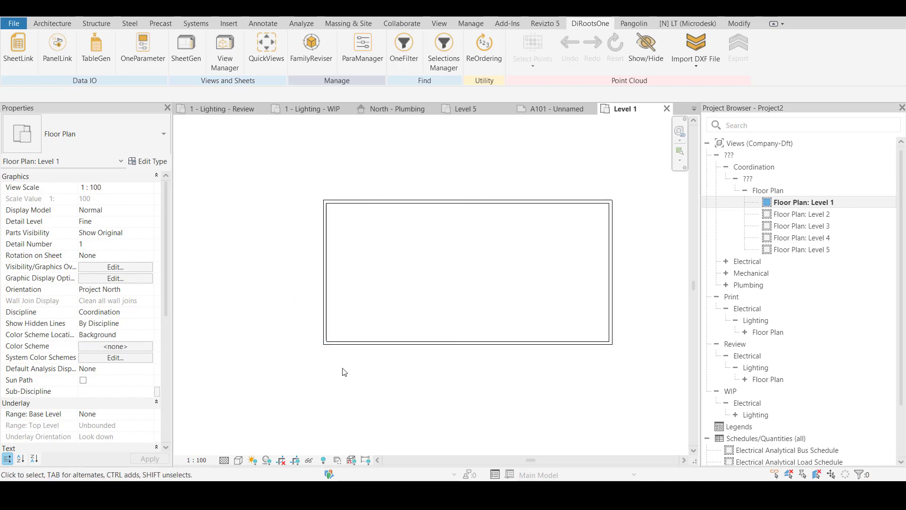
Duplicate the Level 1 floor plan twice as dependent views
{"action": "right_click", "coordinate": [809, 202]}
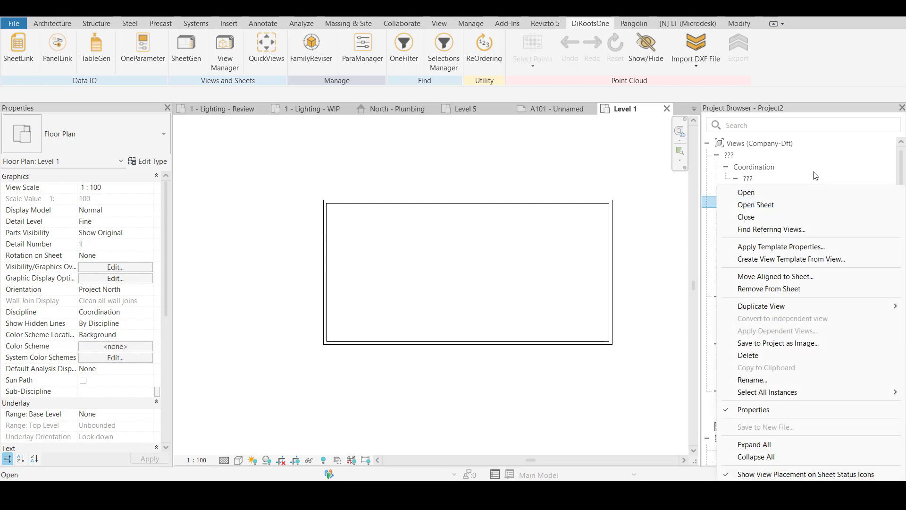
{"action": "left_click", "coordinate": [651, 211]}
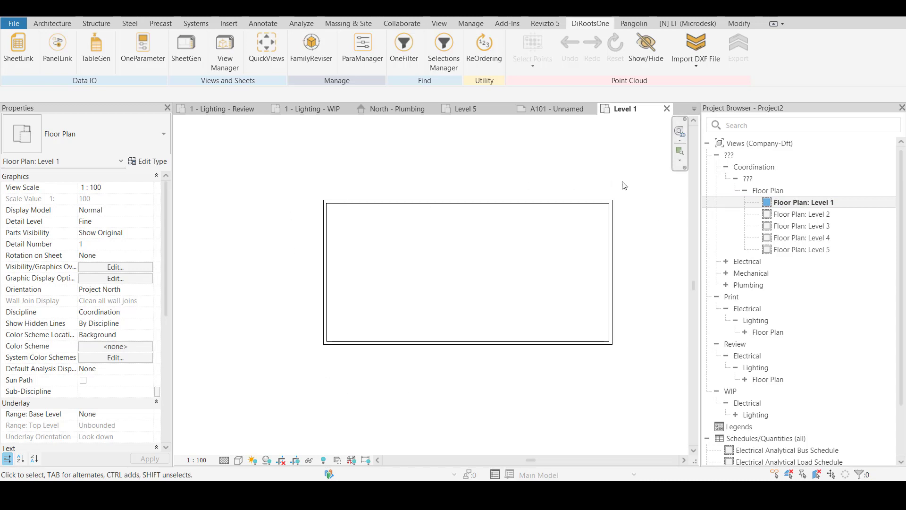
{"action": "right_click", "coordinate": [799, 206]}
{"action": "mouse_move", "coordinate": [813, 307]}
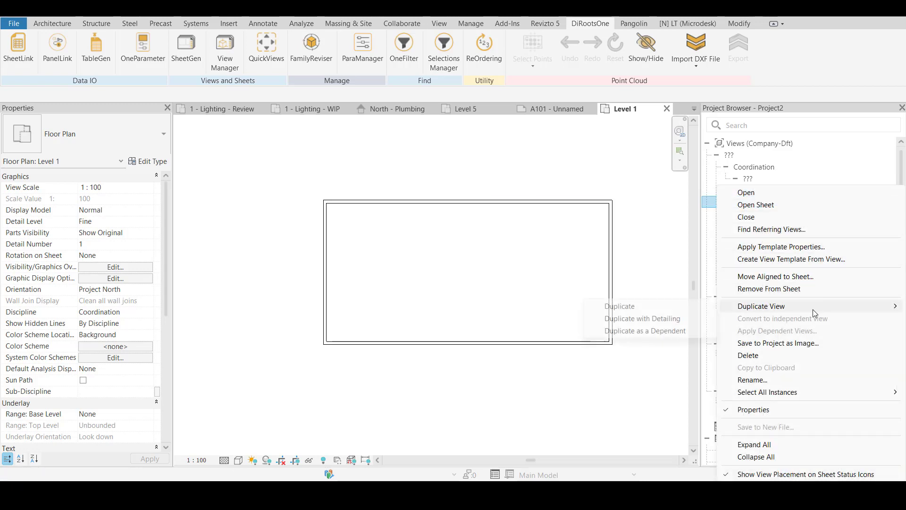
{"action": "left_click", "coordinate": [658, 332]}
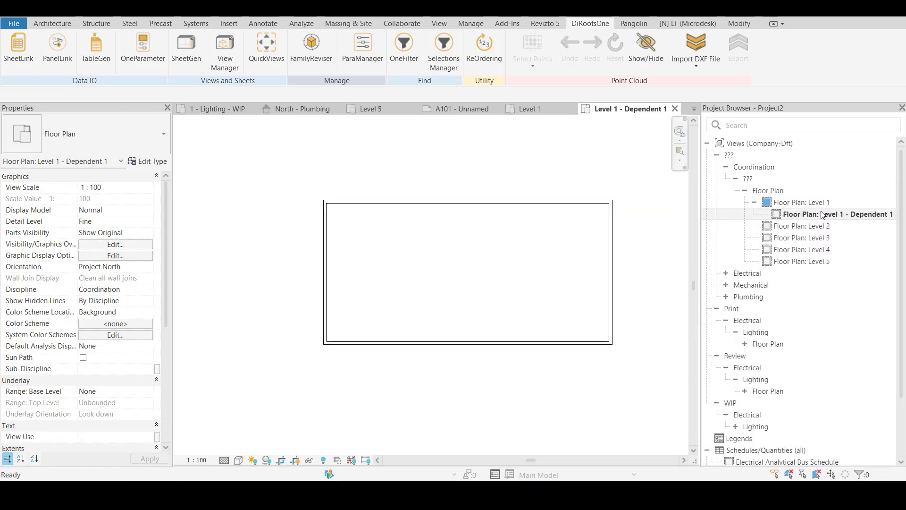
{"action": "left_click", "coordinate": [811, 202]}
{"action": "right_click", "coordinate": [811, 202]}
{"action": "mouse_move", "coordinate": [798, 295]}
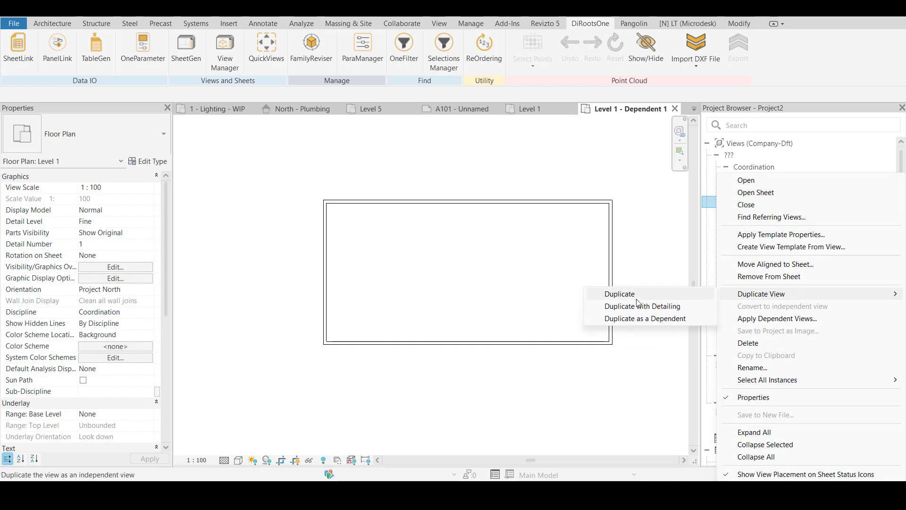
{"action": "left_click", "coordinate": [645, 318]}
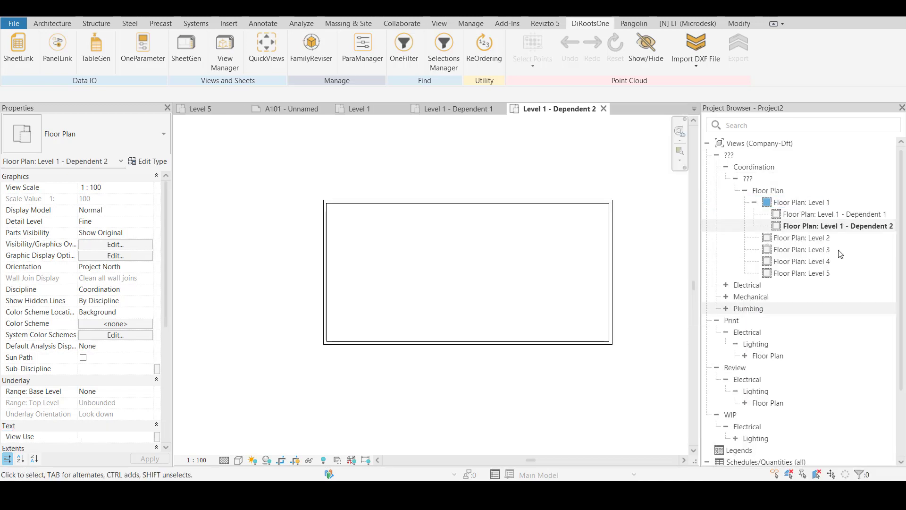
Rename the first dependent view of Level 1 as "Level 1 - Part 1"
{"action": "left_click", "coordinate": [833, 214]}
{"action": "right_click", "coordinate": [833, 214]}
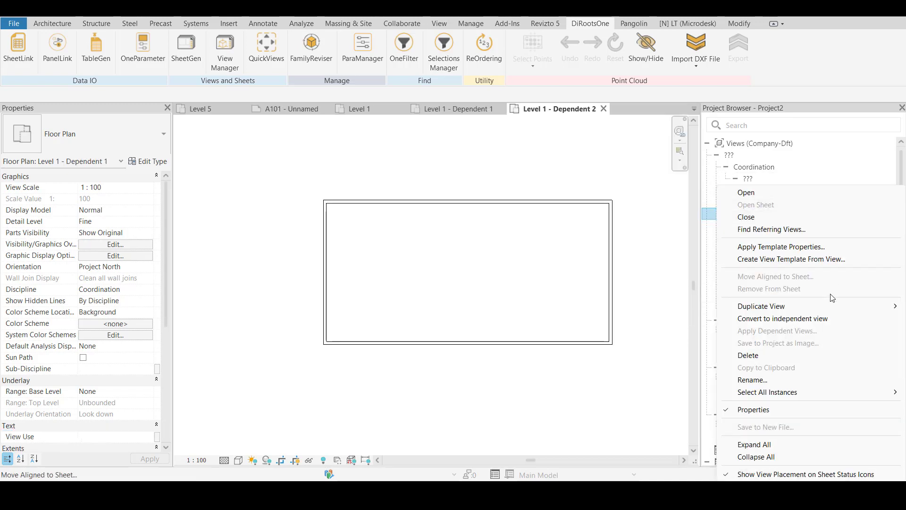
{"action": "left_click", "coordinate": [798, 380]}
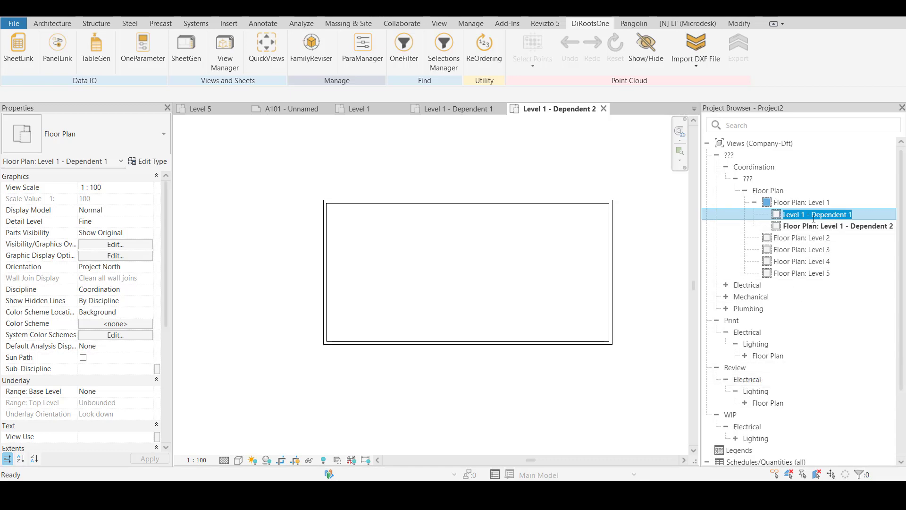
{"action": "left_click_drag", "start_coordinate": [811, 215], "coordinate": [880, 215]}
{"action": "type", "text": "Pa"}
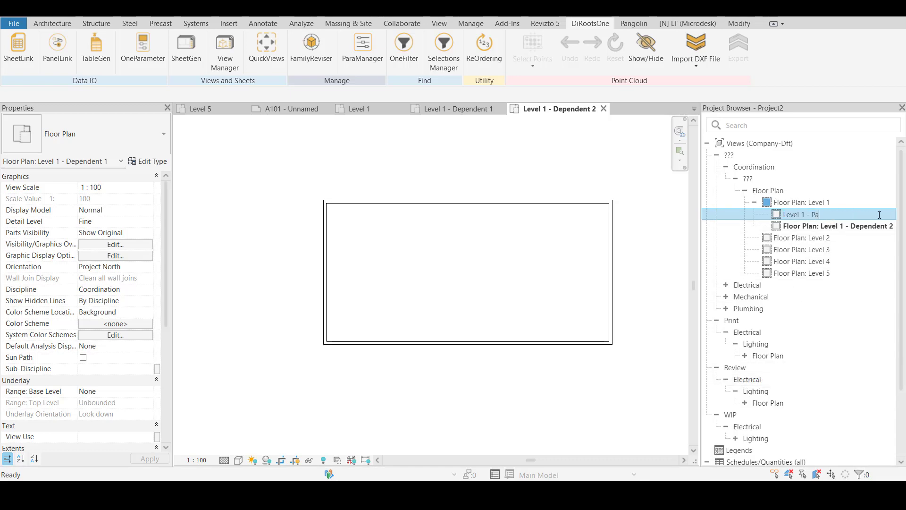
{"action": "type", "text": "rt 1"}
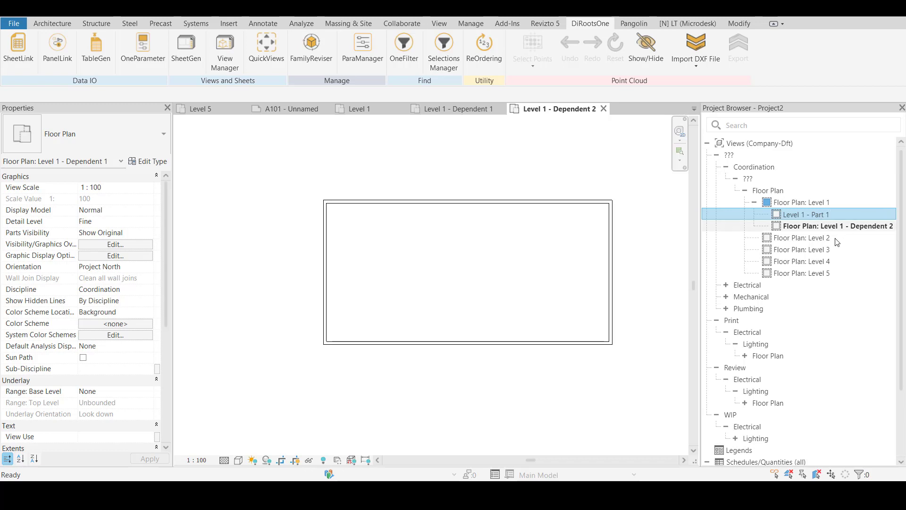
{"action": "key", "text": "Return"}
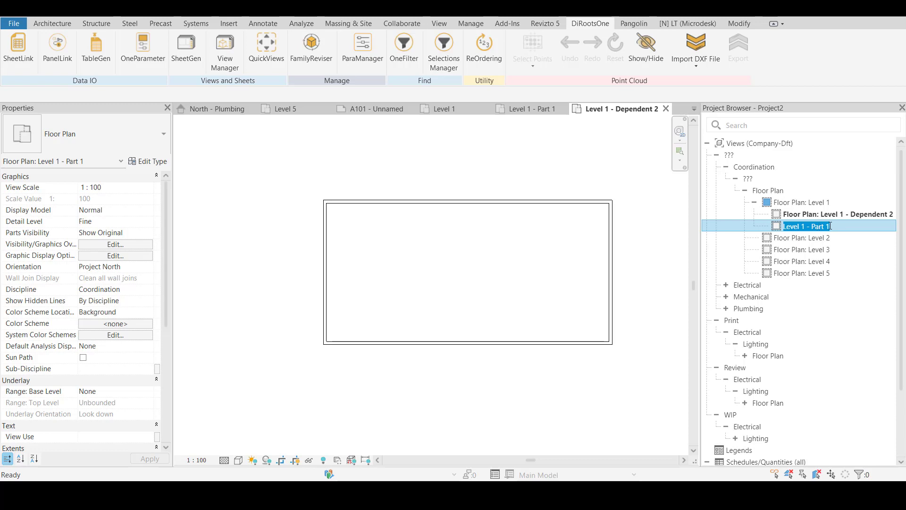
Rename the second dependent view of Level 1 as "Level 1 - Part 2"
{"action": "right_click", "coordinate": [842, 213]}
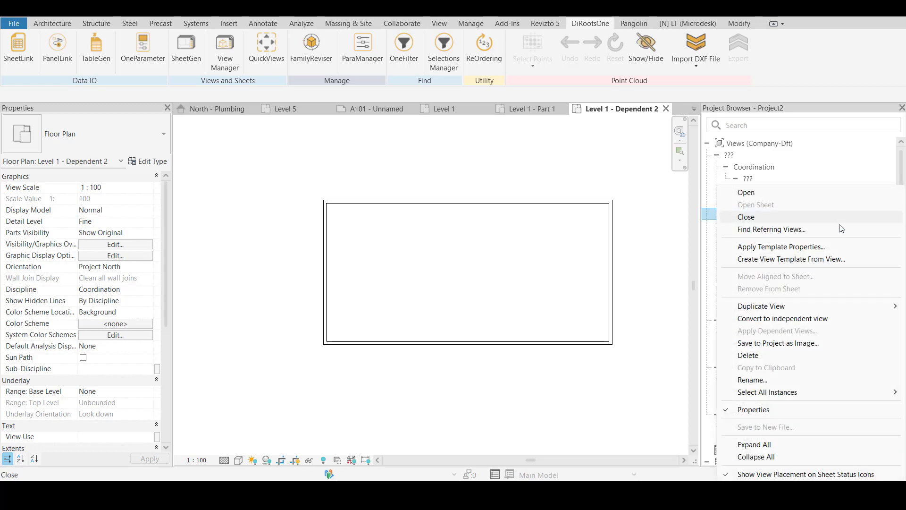
{"action": "left_click", "coordinate": [764, 380]}
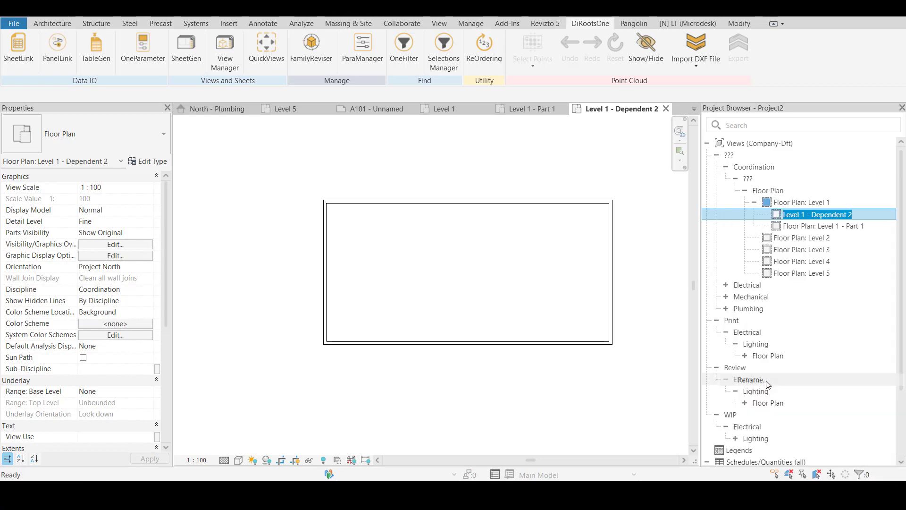
{"action": "type", "text": "Level 1 - Part 1"}
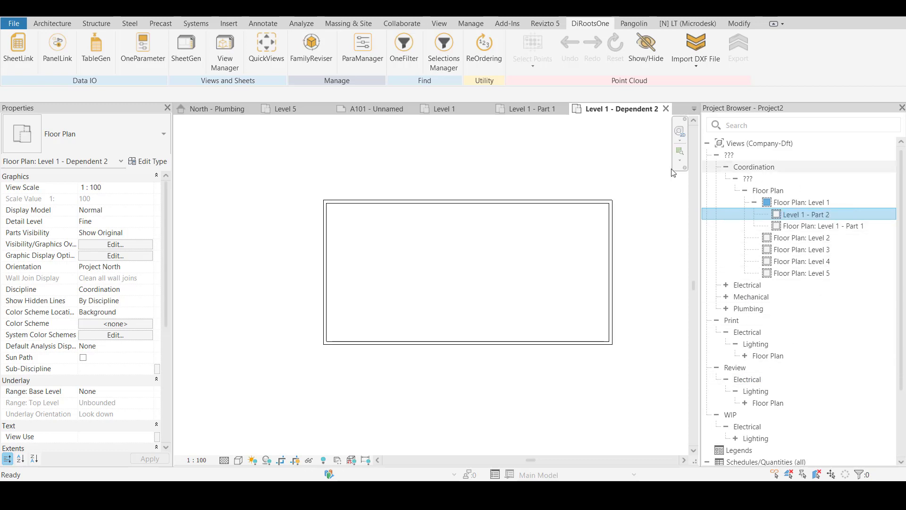
{"action": "left_click", "coordinate": [562, 171]}
Open the parent Level 1 floor plan, turn on view cropping and show its crop region
{"action": "double_click", "coordinate": [802, 202]}
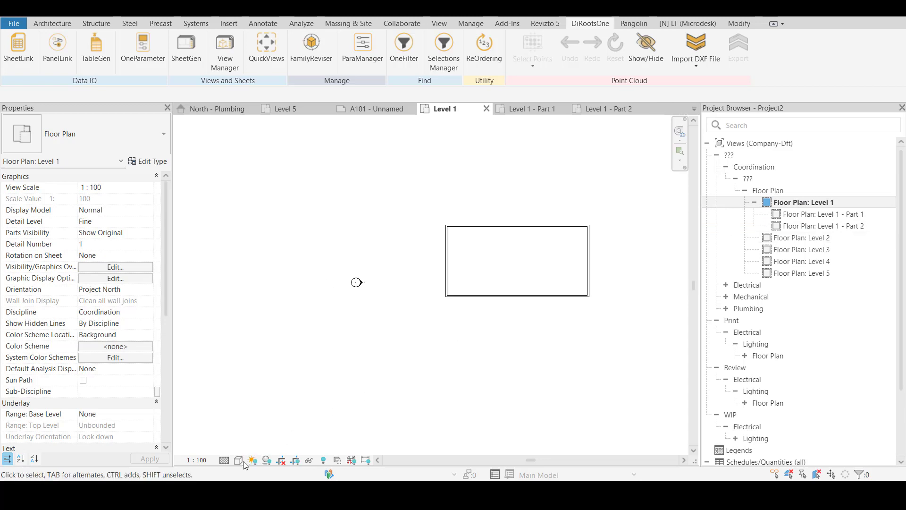
{"action": "left_click", "coordinate": [266, 461]}
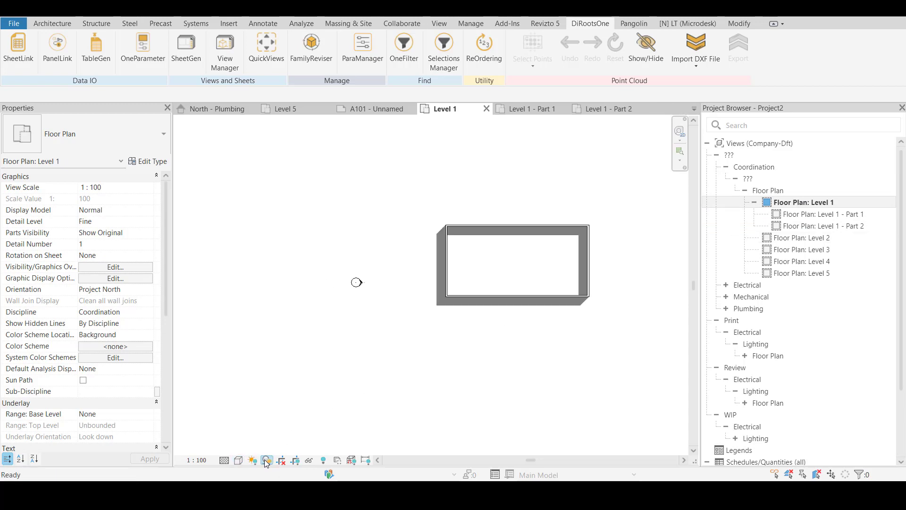
{"action": "left_click", "coordinate": [266, 460]}
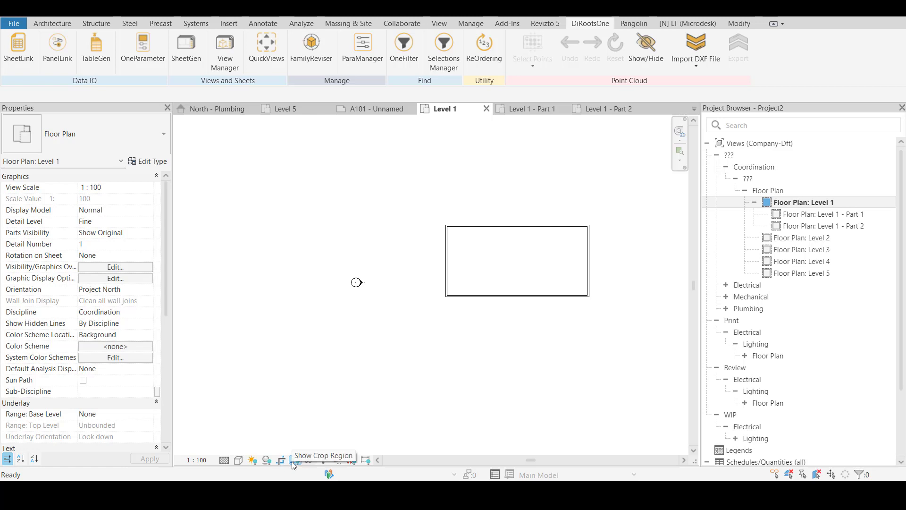
{"action": "left_click", "coordinate": [293, 460]}
{"action": "scroll", "coordinate": [337, 384], "scroll_direction": "down", "scroll_amount": 5}
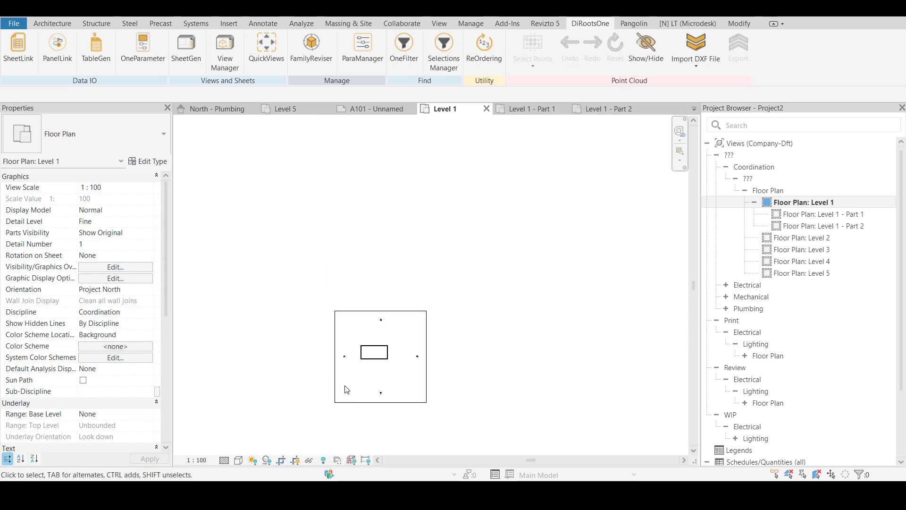
Open the Level 1 - Part 1 view and switch off its view cropping with the crop region shown
{"action": "double_click", "coordinate": [824, 214]}
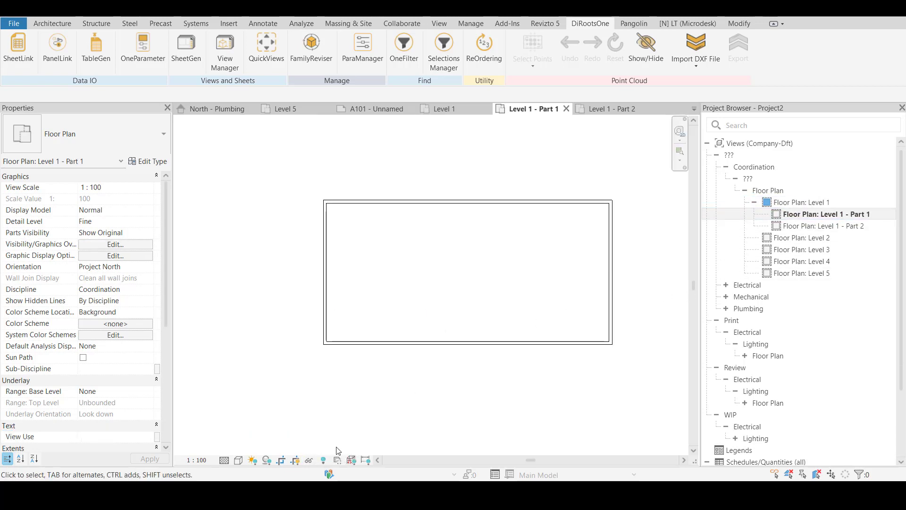
{"action": "left_click", "coordinate": [308, 461]}
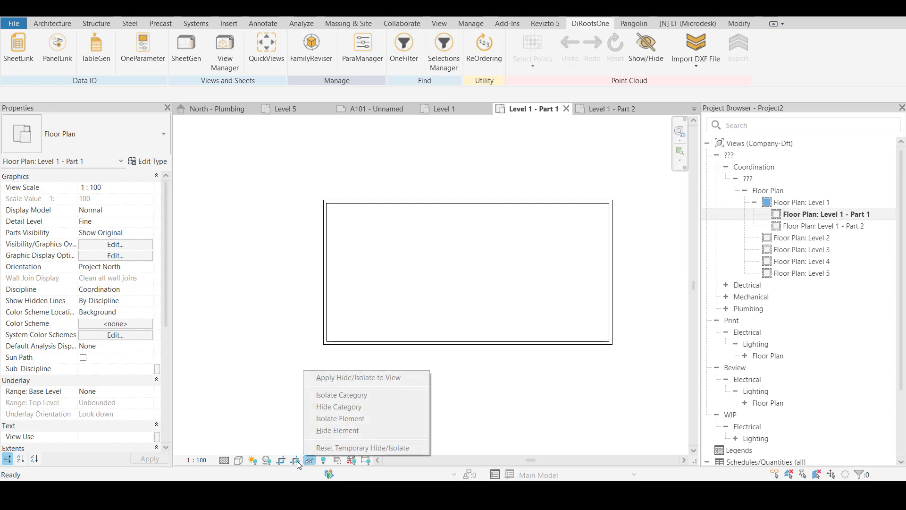
{"action": "left_click", "coordinate": [282, 461]}
{"action": "scroll", "coordinate": [386, 399], "scroll_direction": "down", "scroll_amount": 5}
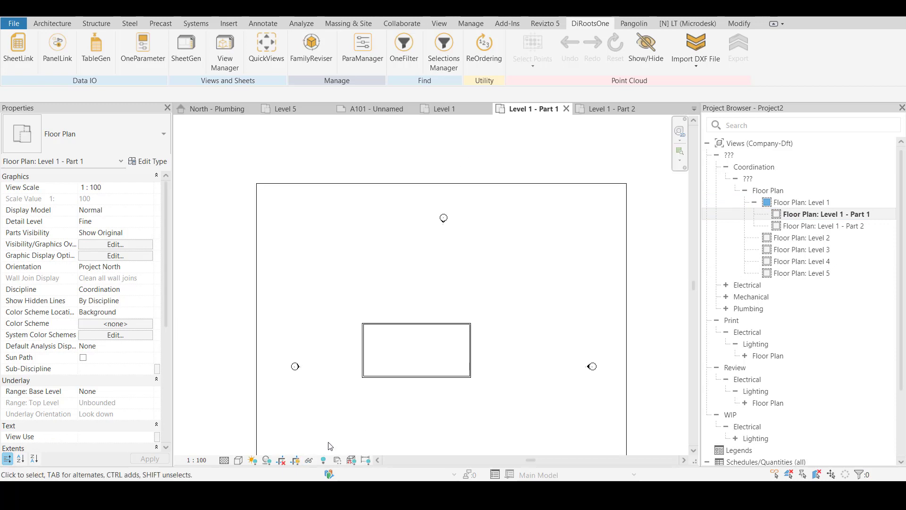
Shrink the Level 1 - Part 1 crop region on all four sides so it closely encloses the left half of the building
{"action": "scroll", "coordinate": [371, 408], "scroll_direction": "down", "scroll_amount": 2}
{"action": "middle_click_drag", "start_coordinate": [429, 418], "coordinate": [514, 308]}
{"action": "left_click", "coordinate": [656, 324]}
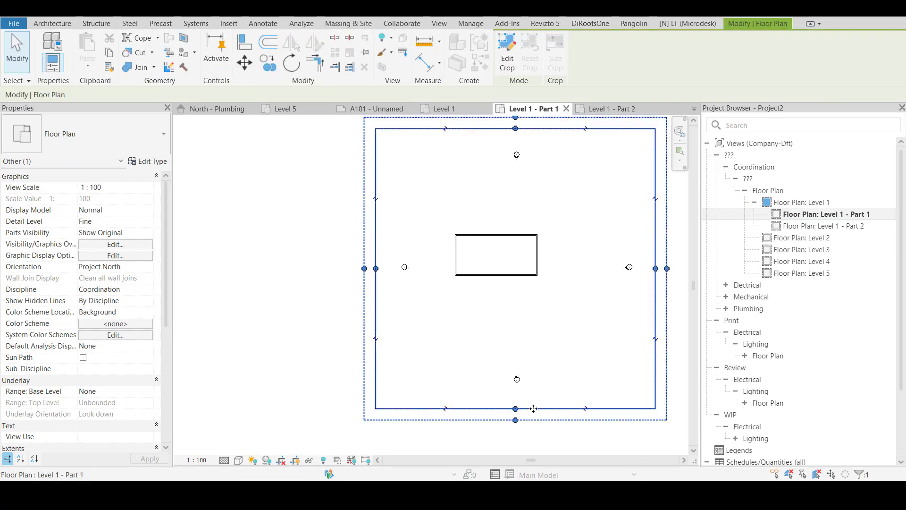
{"action": "left_click_drag", "start_coordinate": [534, 409], "coordinate": [526, 290]}
{"action": "middle_click_drag", "start_coordinate": [613, 270], "coordinate": [547, 339]}
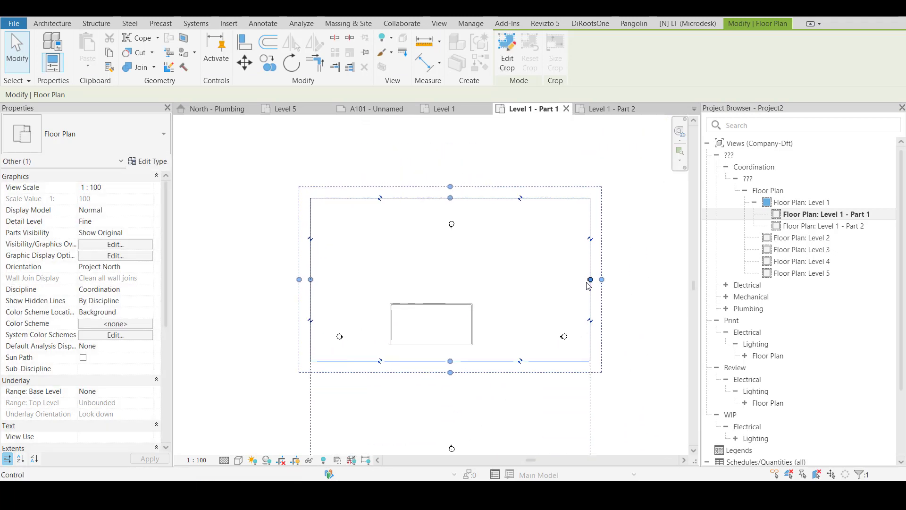
{"action": "left_click_drag", "start_coordinate": [590, 279], "coordinate": [433, 281]}
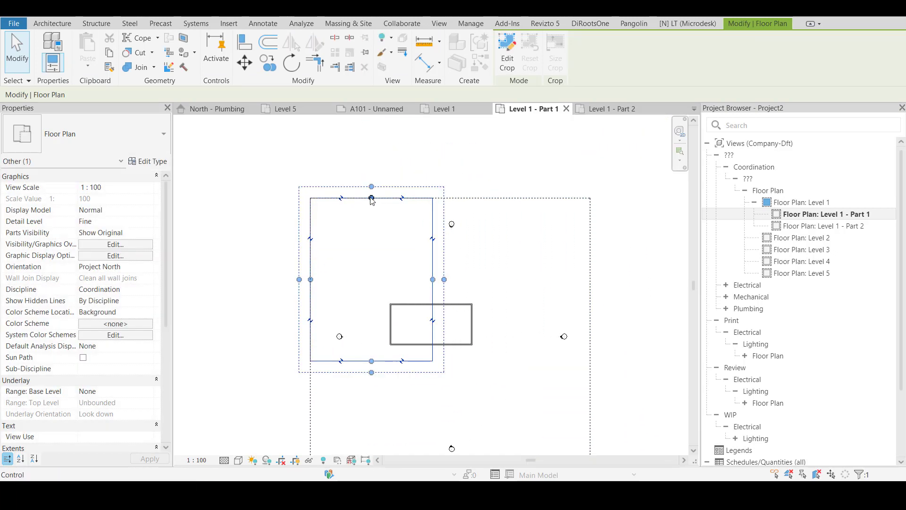
{"action": "left_click_drag", "start_coordinate": [372, 199], "coordinate": [370, 293]}
{"action": "left_click_drag", "start_coordinate": [311, 327], "coordinate": [381, 321]}
{"action": "left_click", "coordinate": [433, 402]}
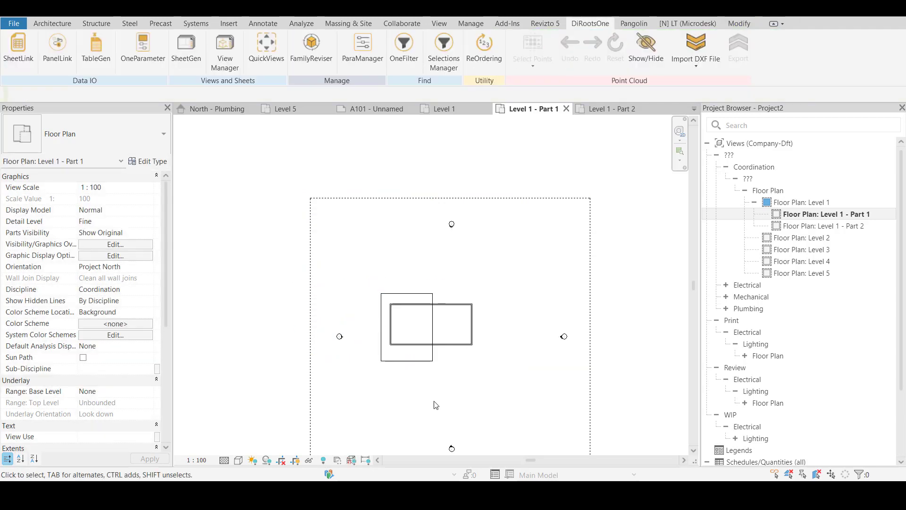
Shrink the Level 1 - Part 2 crop region around the building's right half, slightly overlapping the Part 1 region
{"action": "left_click", "coordinate": [599, 242]}
{"action": "left_click_drag", "start_coordinate": [440, 197], "coordinate": [440, 282]}
{"action": "scroll", "coordinate": [492, 278], "scroll_direction": "down", "scroll_amount": 4}
{"action": "middle_click_drag", "start_coordinate": [492, 285], "coordinate": [504, 233]}
{"action": "scroll", "coordinate": [411, 279], "scroll_direction": "up", "scroll_amount": 3}
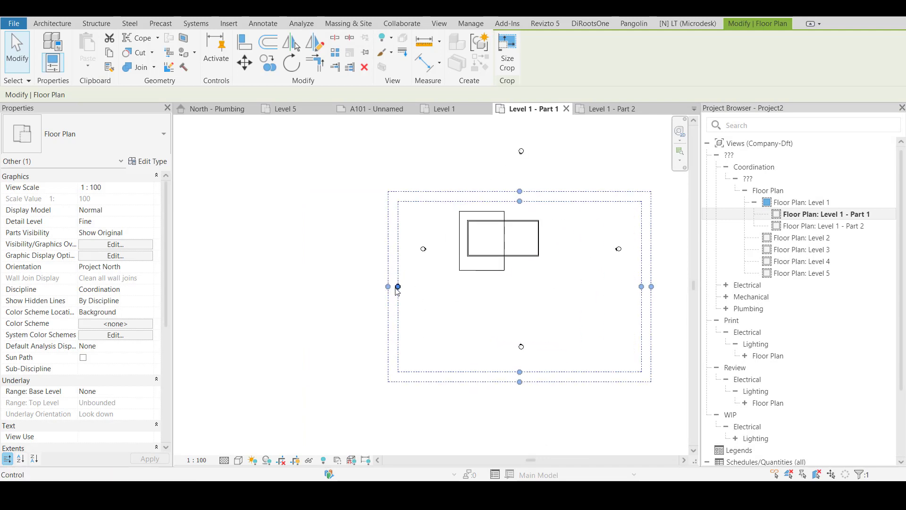
{"action": "left_click_drag", "start_coordinate": [398, 286], "coordinate": [498, 286]}
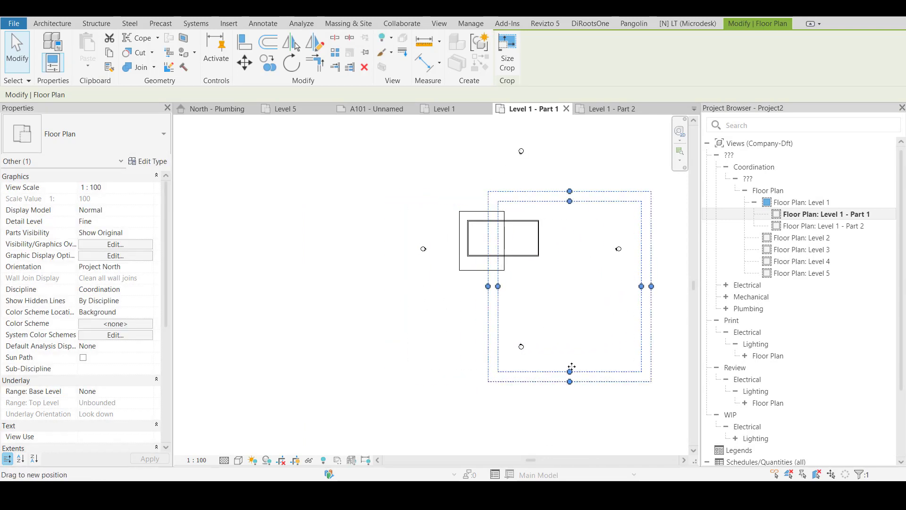
{"action": "left_click_drag", "start_coordinate": [571, 366], "coordinate": [569, 278]}
{"action": "left_click_drag", "start_coordinate": [642, 237], "coordinate": [550, 237]}
{"action": "left_click", "coordinate": [596, 277]}
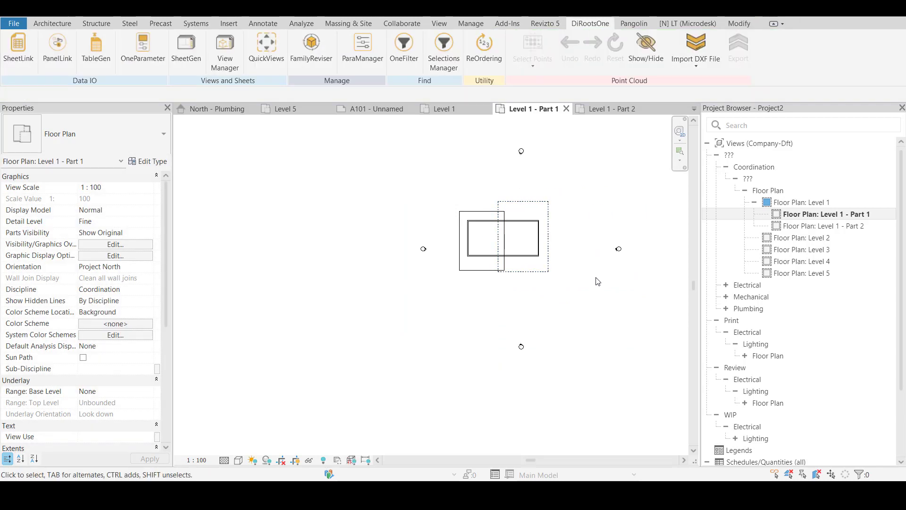
Lower the upper edge of the Part 2 crop region to line up with the upper edge of the Part 1 region
{"action": "scroll", "coordinate": [594, 281], "scroll_direction": "up", "scroll_amount": 2}
{"action": "left_click", "coordinate": [476, 247]}
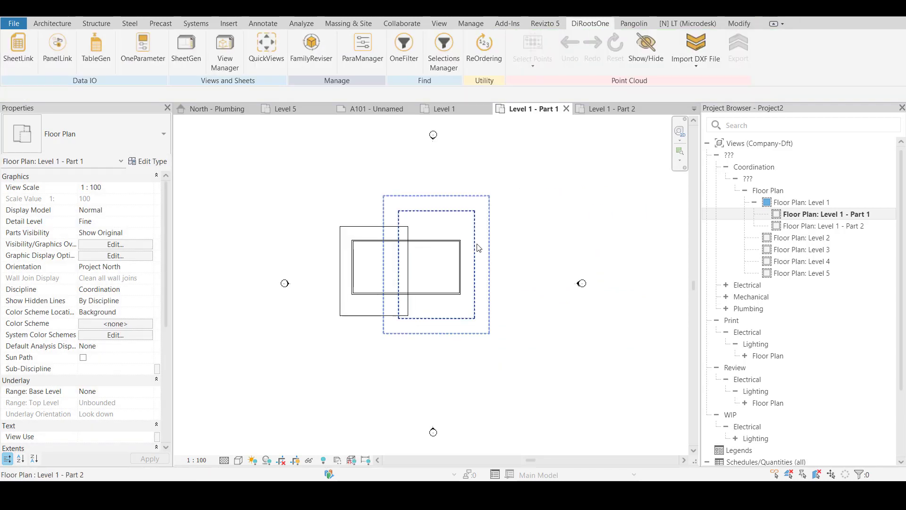
{"action": "scroll", "coordinate": [382, 238], "scroll_direction": "up", "scroll_amount": 2}
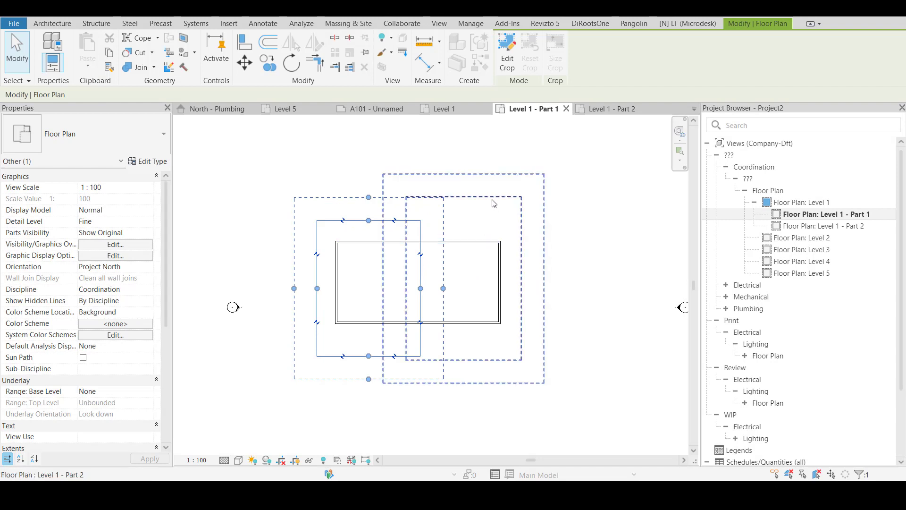
{"action": "left_click_drag", "start_coordinate": [467, 200], "coordinate": [466, 221]}
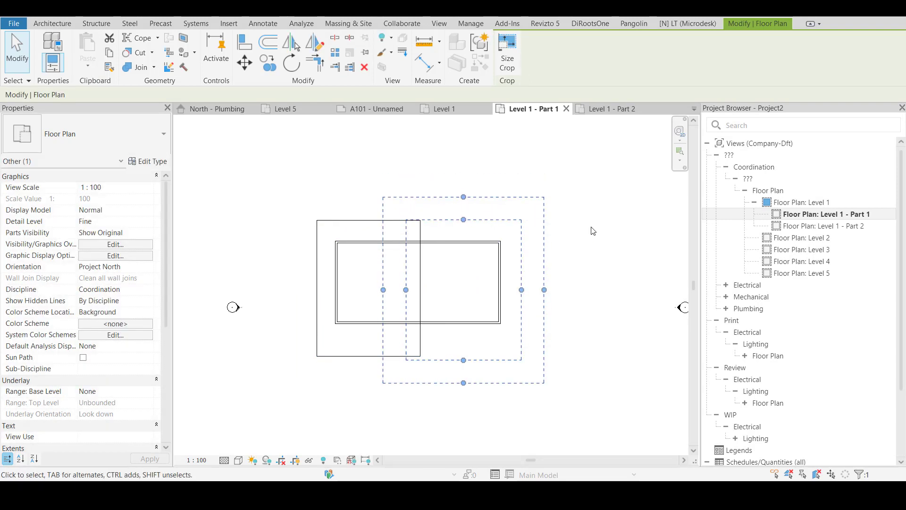
{"action": "left_click", "coordinate": [650, 228]}
Inspect both dependent crop regions in the parent Level 1 plan and check the cropped Level 1 - Part 2 view
{"action": "double_click", "coordinate": [824, 226]}
{"action": "double_click", "coordinate": [804, 202]}
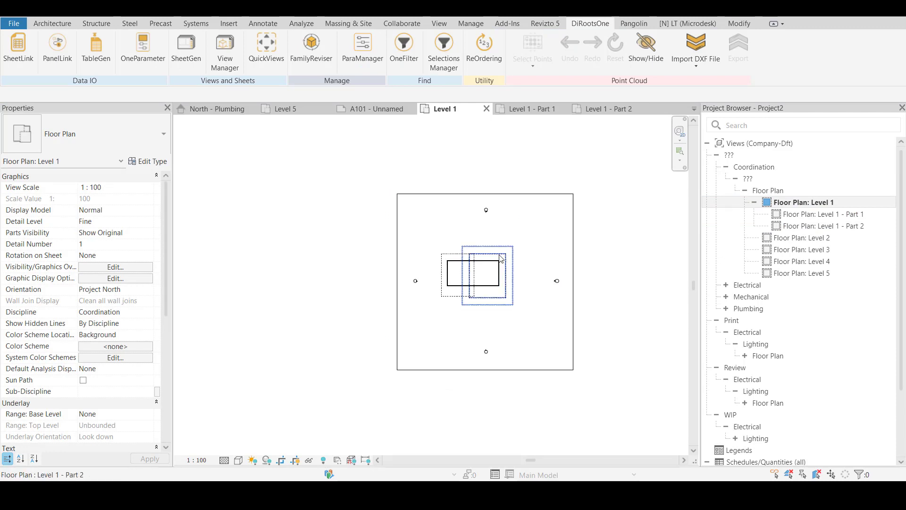
{"action": "left_click", "coordinate": [498, 259]}
{"action": "scroll", "coordinate": [402, 268], "scroll_direction": "up", "scroll_amount": 1}
{"action": "scroll", "coordinate": [462, 276], "scroll_direction": "up", "scroll_amount": 1}
{"action": "left_click", "coordinate": [486, 277], "text": "ctrl"}
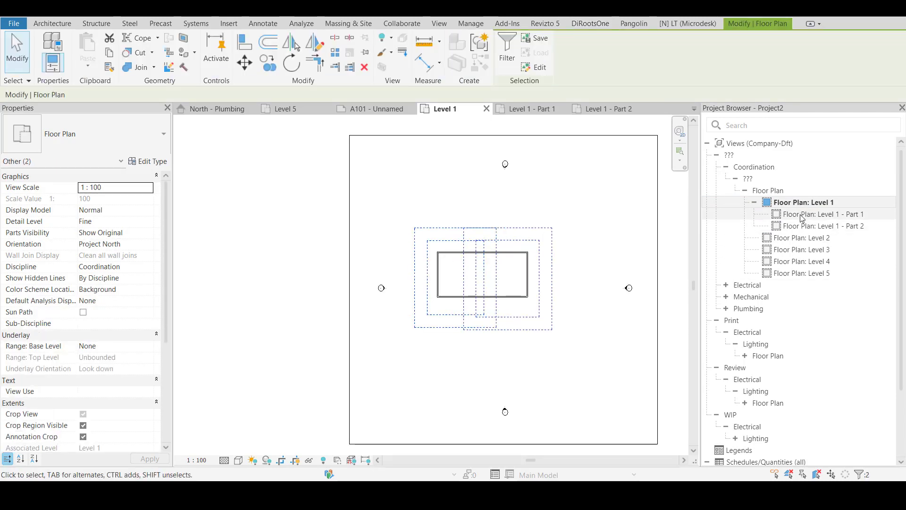
{"action": "left_click", "coordinate": [824, 214]}
{"action": "double_click", "coordinate": [824, 226]}
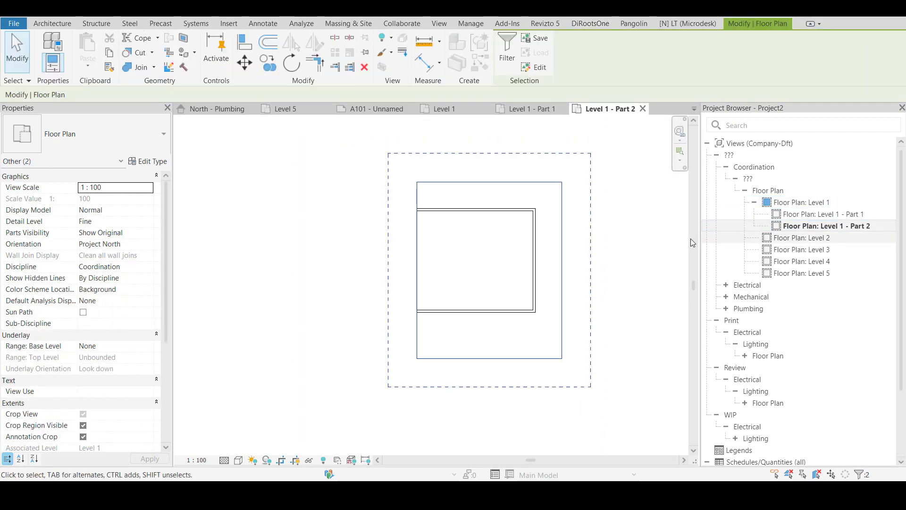
Open the Level 1 - Part 1 view and turn its view cropping back on
{"action": "double_click", "coordinate": [824, 214]}
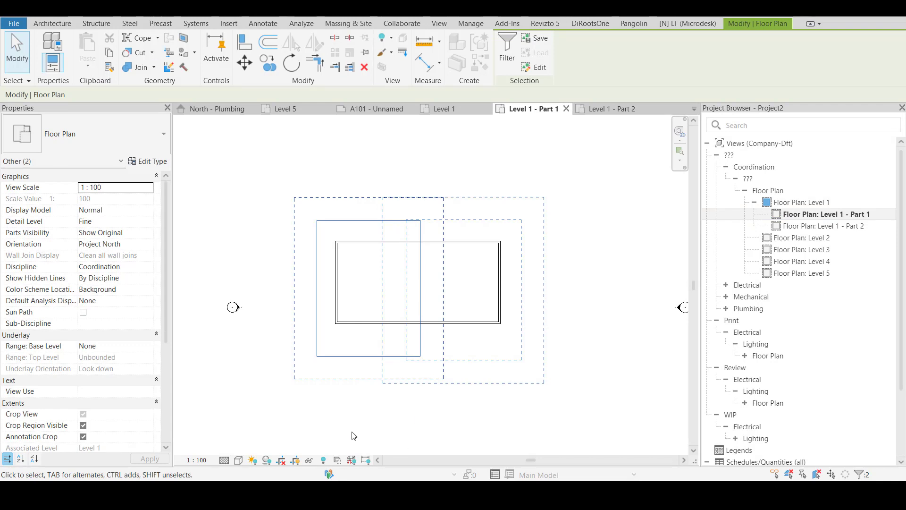
{"action": "left_click", "coordinate": [548, 324]}
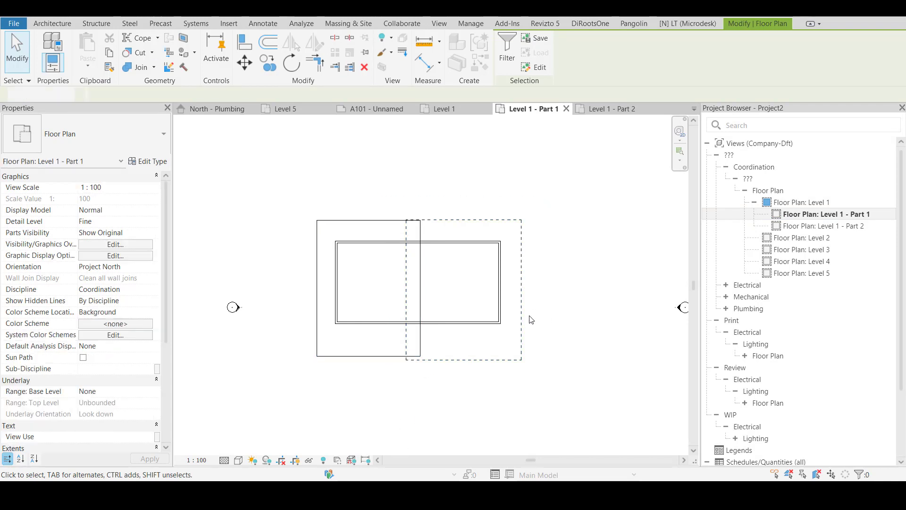
{"action": "left_click", "coordinate": [282, 460]}
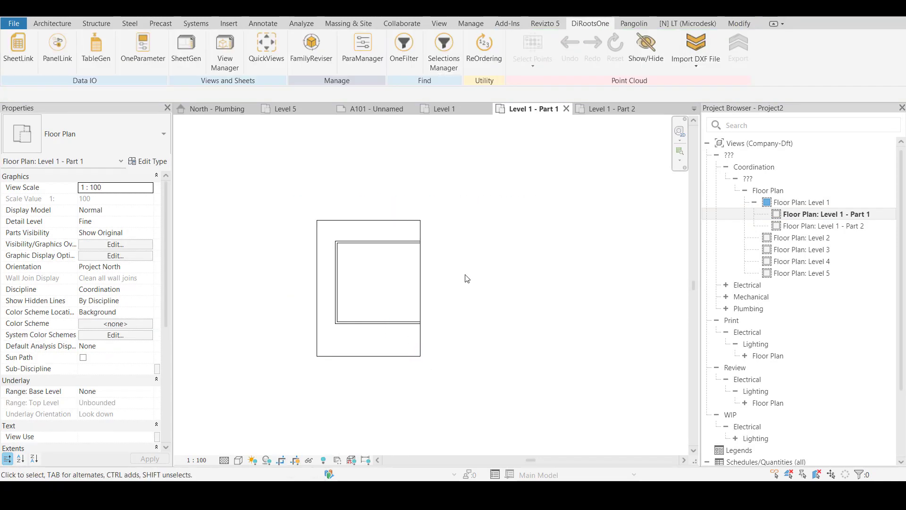
Review the cropped Part 2 view and parent Level 1 plan, comparing the properties of Level 1, its dependent views and Level 2
{"action": "double_click", "coordinate": [846, 227]}
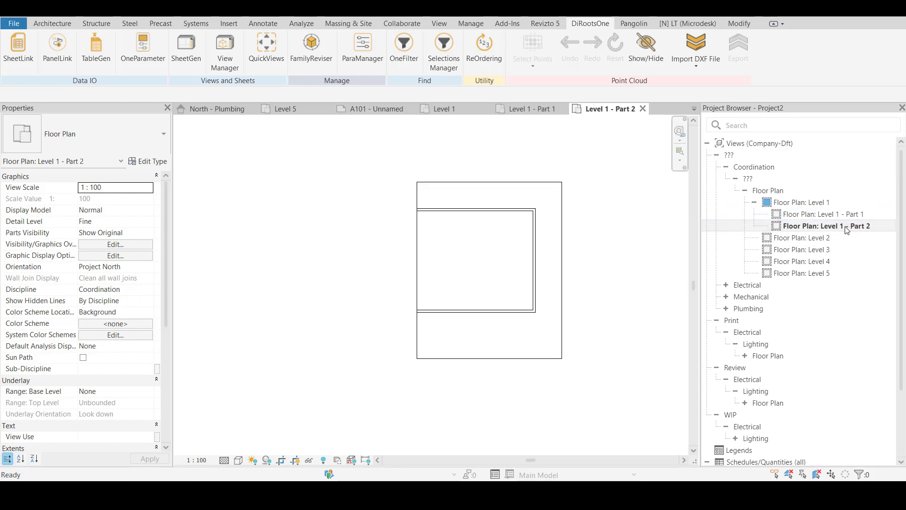
{"action": "double_click", "coordinate": [805, 202]}
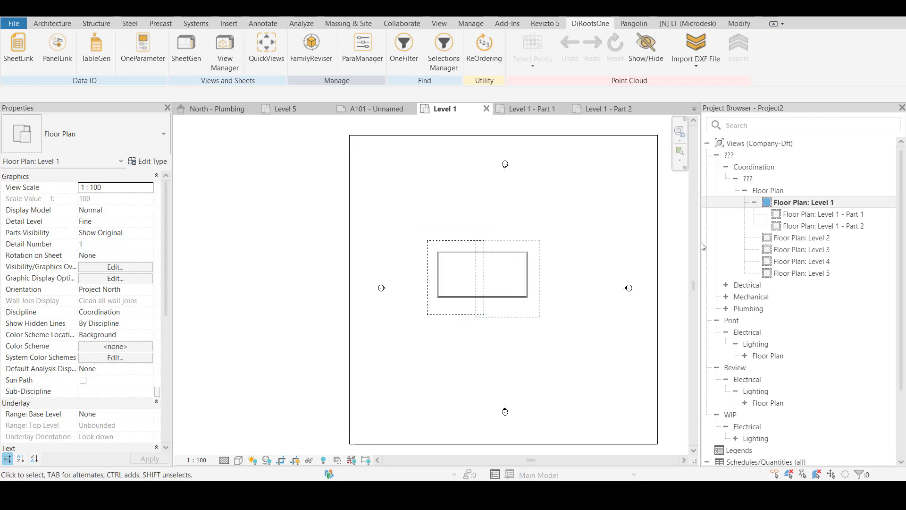
{"action": "left_click", "coordinate": [794, 226]}
{"action": "left_click", "coordinate": [801, 203]}
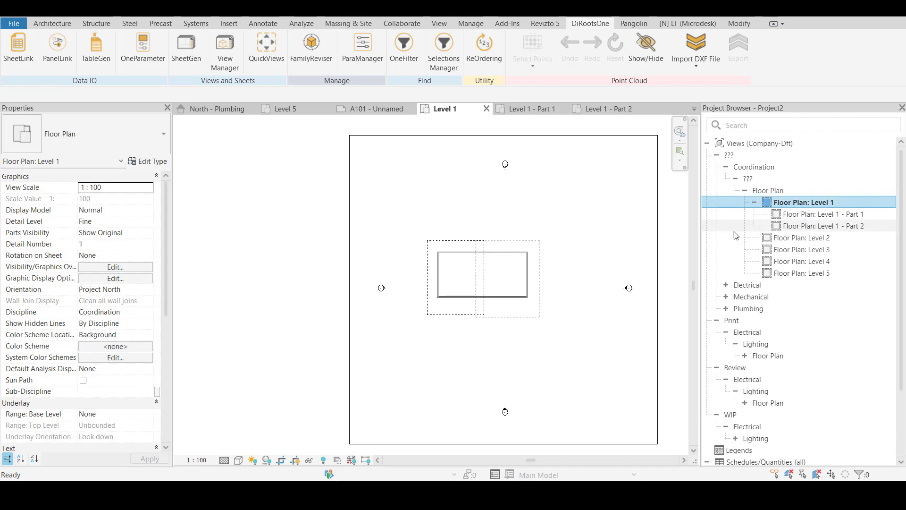
{"action": "left_click", "coordinate": [779, 240]}
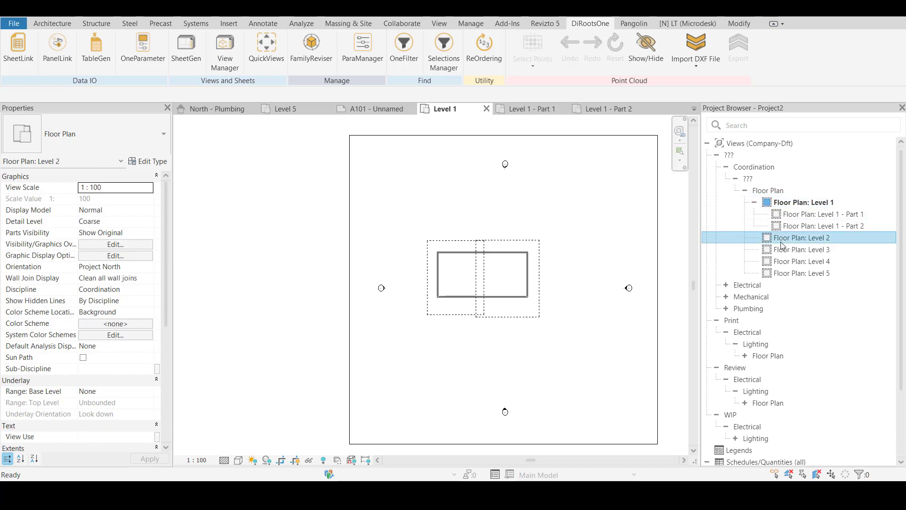
{"action": "left_click", "coordinate": [788, 215]}
{"action": "left_click", "coordinate": [792, 228]}
{"action": "left_click", "coordinate": [790, 216]}
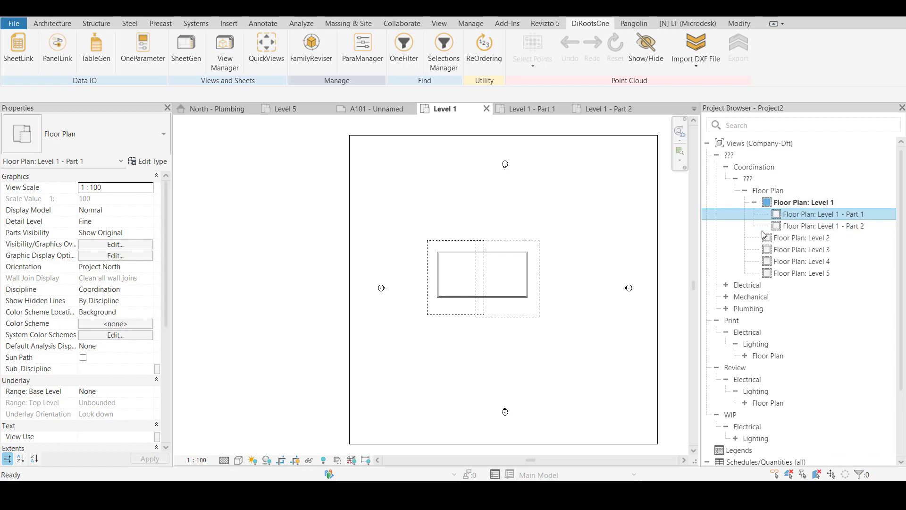
{"action": "left_click", "coordinate": [816, 203]}
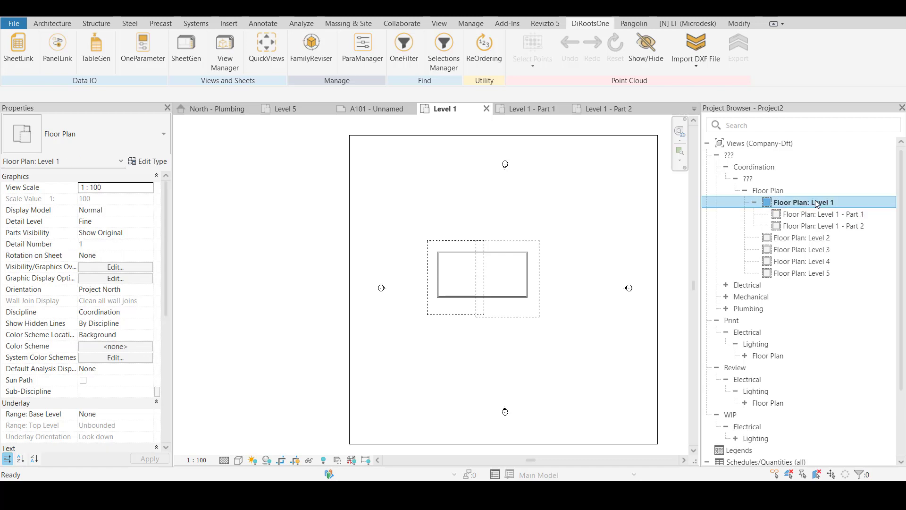
Open the Level 1 - Part 2 view and set its view scale to 1:50
{"action": "double_click", "coordinate": [794, 226]}
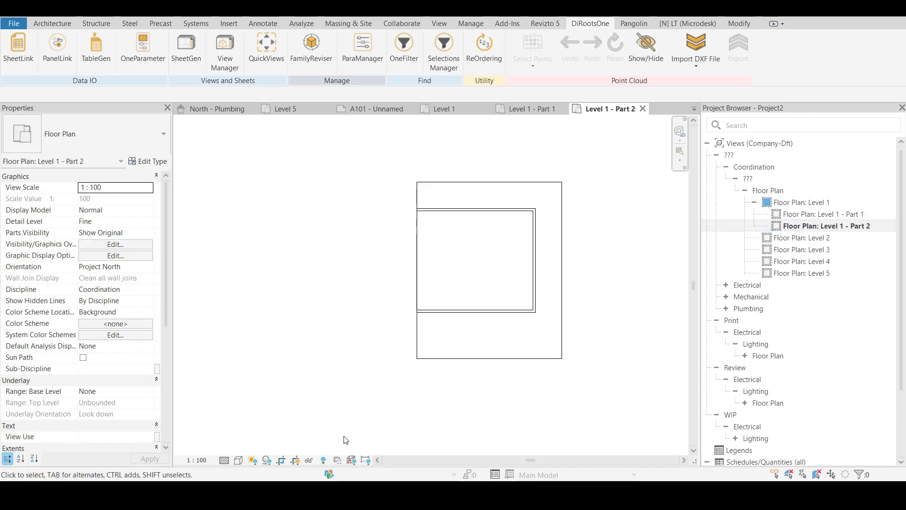
{"action": "left_click", "coordinate": [203, 460]}
{"action": "left_click", "coordinate": [200, 386]}
Open the parent Level 1 plan and compare the view scale of Level 1, both dependent views and Level 2
{"action": "double_click", "coordinate": [802, 203]}
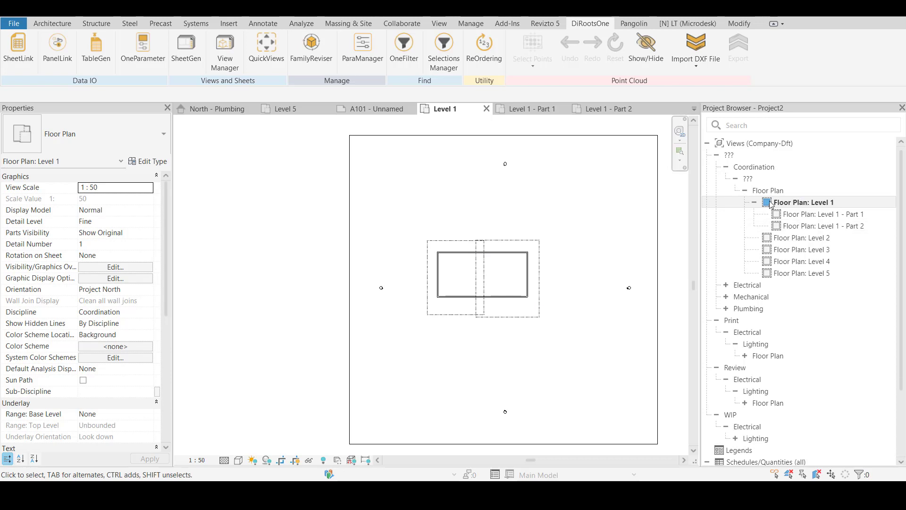
{"action": "left_click", "coordinate": [804, 231]}
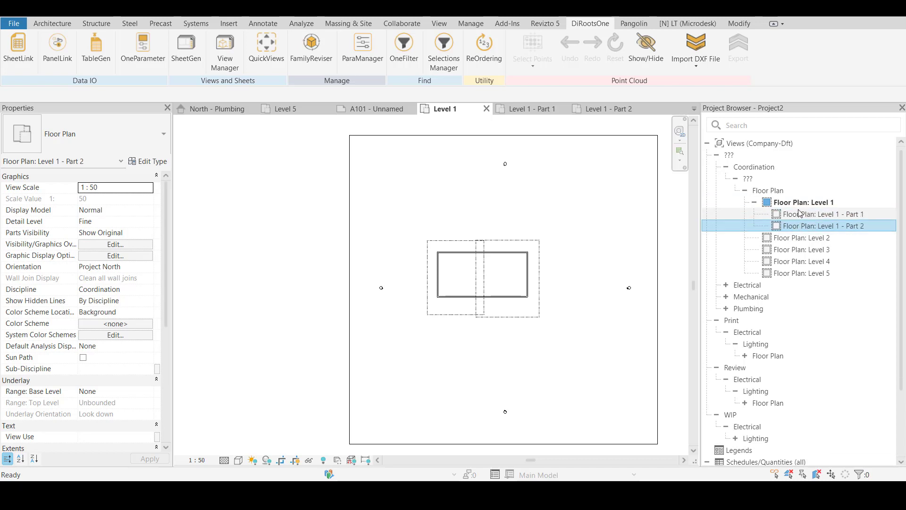
{"action": "left_click", "coordinate": [799, 215]}
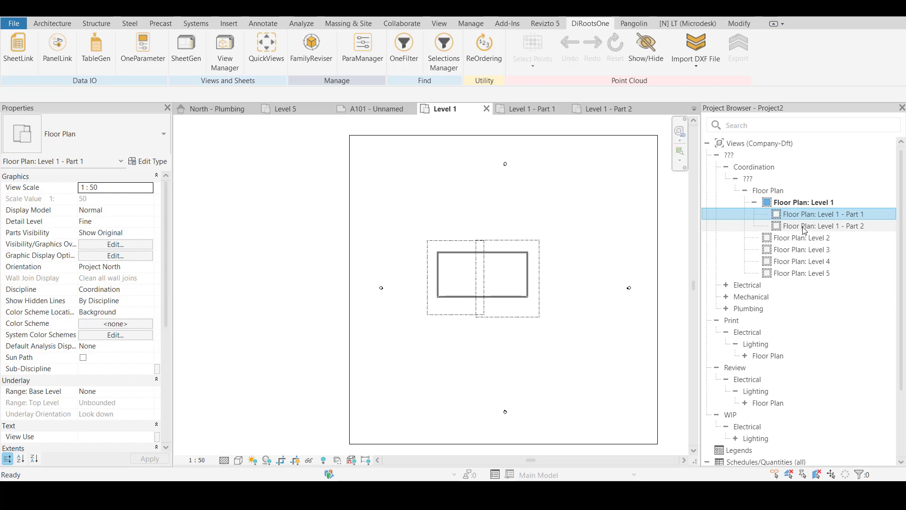
{"action": "left_click", "coordinate": [801, 203]}
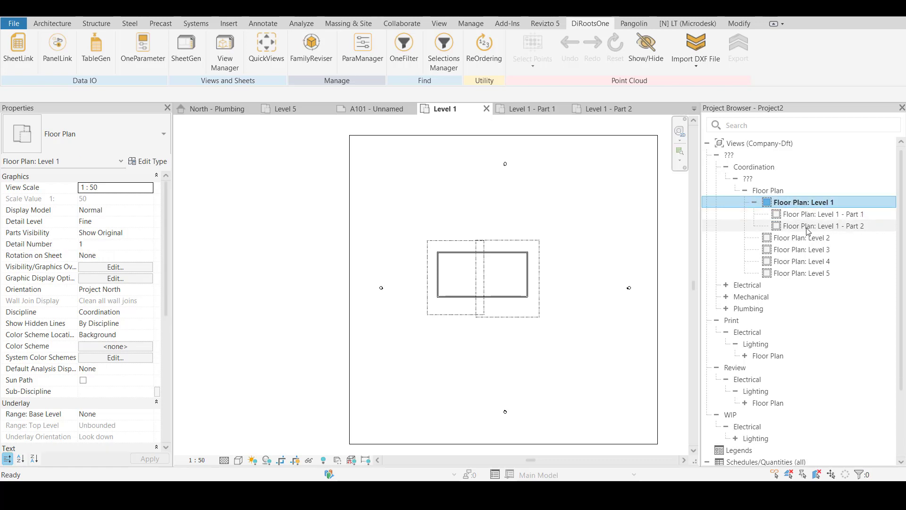
{"action": "left_click", "coordinate": [786, 238]}
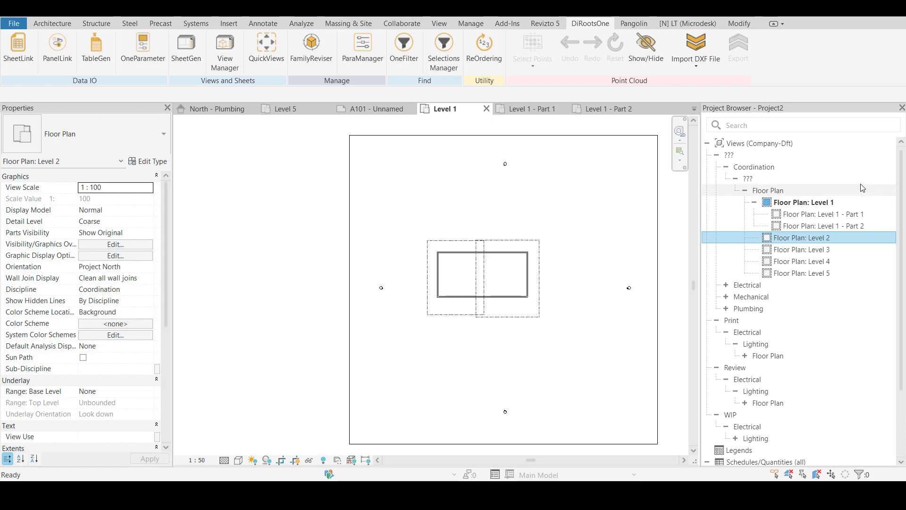
{"action": "left_click", "coordinate": [808, 203]}
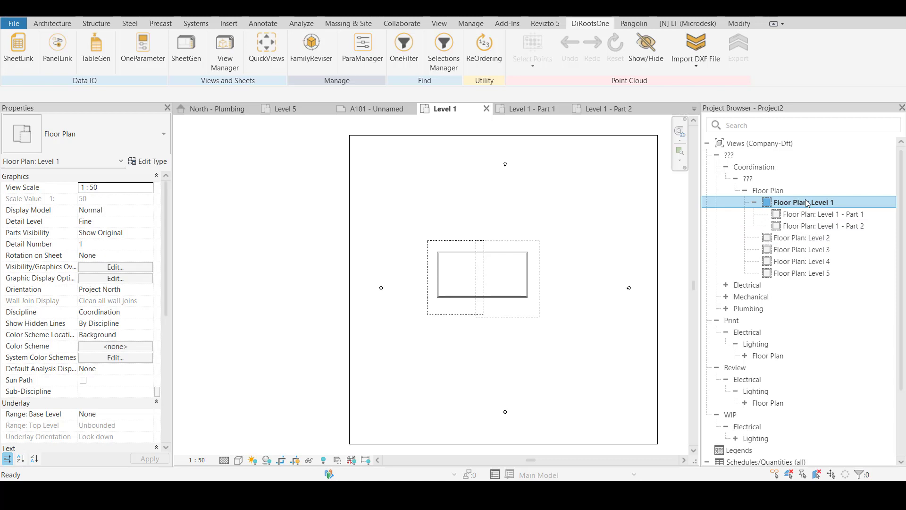
{"action": "left_click", "coordinate": [822, 226]}
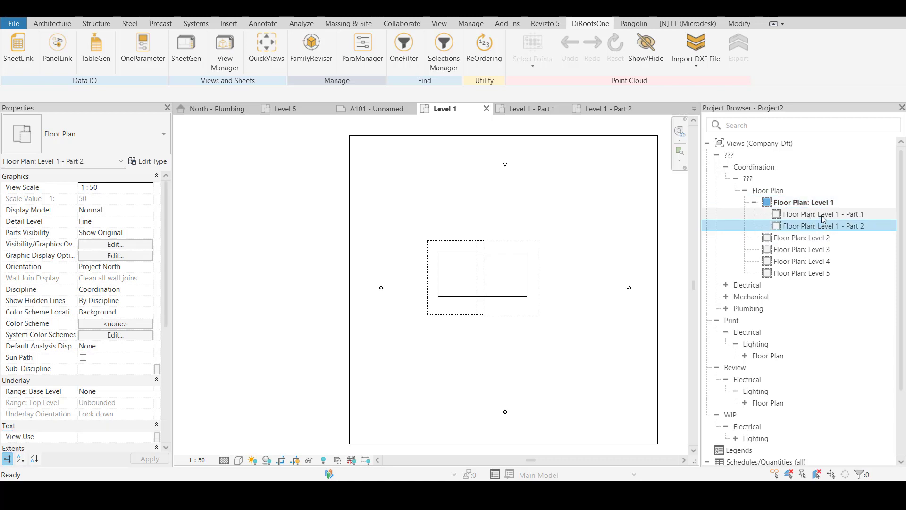
{"action": "left_click", "coordinate": [800, 203]}
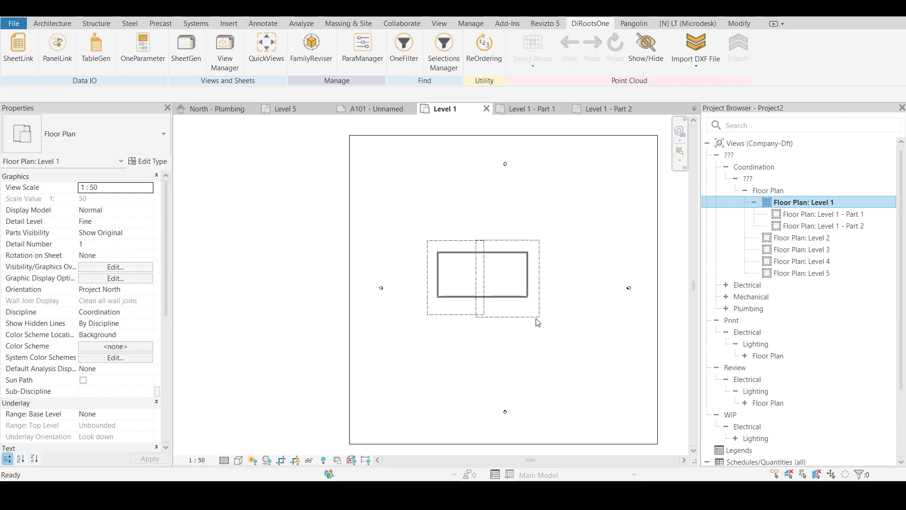
{"action": "left_click", "coordinate": [821, 225]}
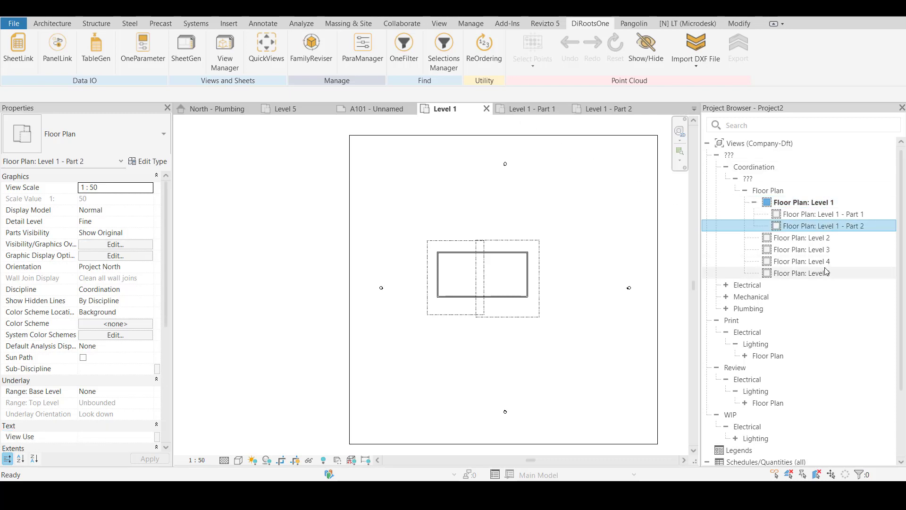
Open SheetGen and try duplicating sheet A101 into 10 copies
{"action": "left_click", "coordinate": [225, 52]}
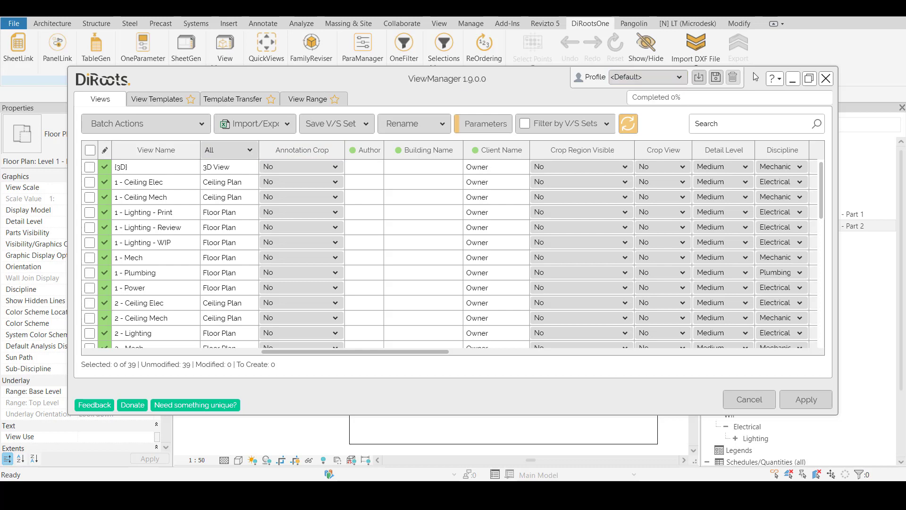
{"action": "left_click", "coordinate": [826, 79]}
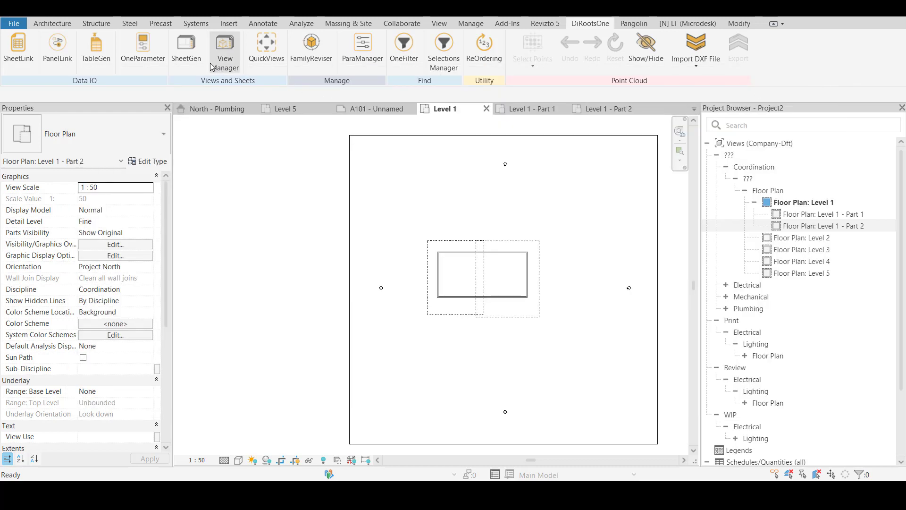
{"action": "left_click", "coordinate": [186, 49]}
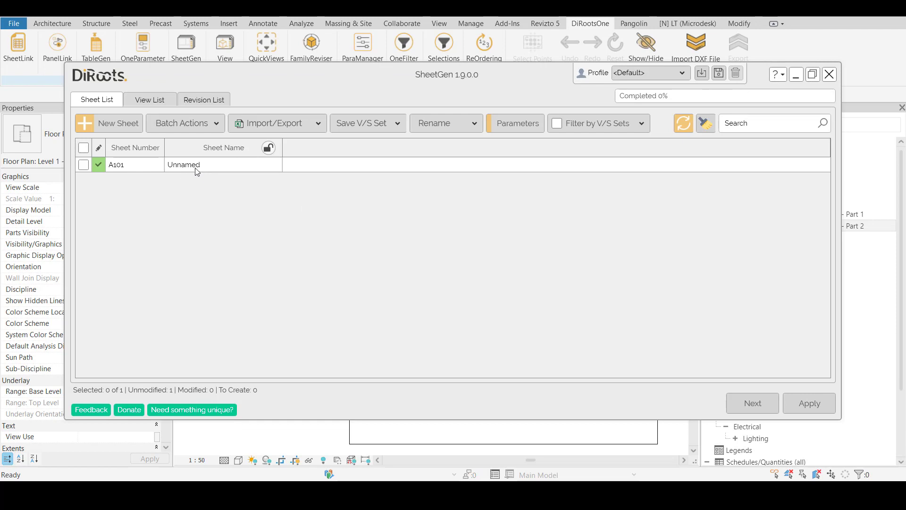
{"action": "right_click", "coordinate": [197, 170]}
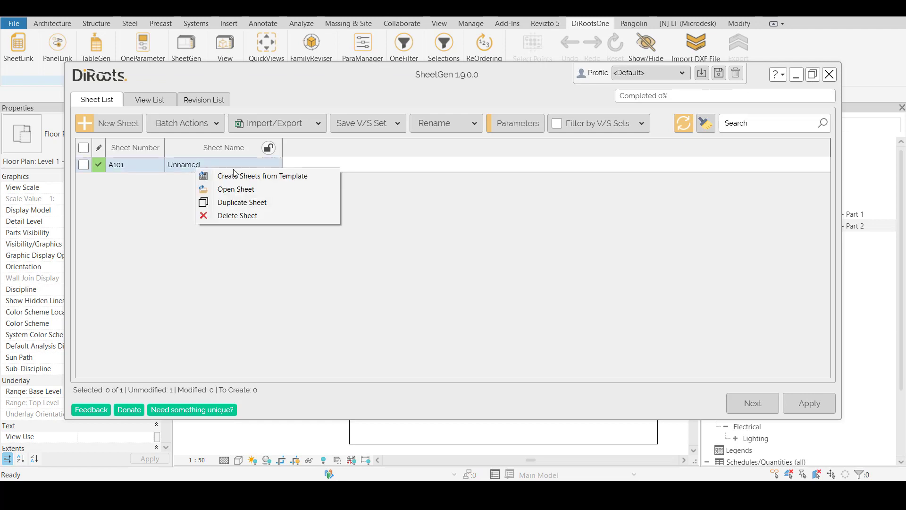
{"action": "left_click", "coordinate": [237, 206]}
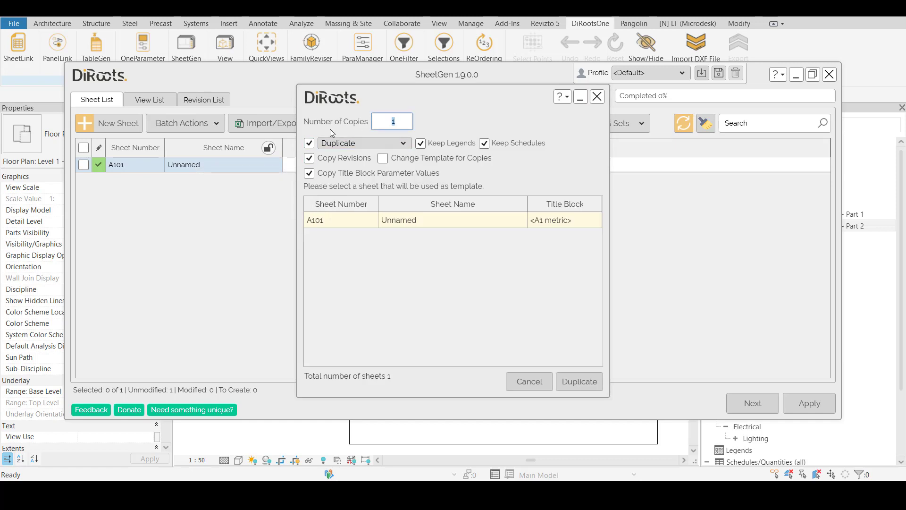
{"action": "type", "text": "10"}
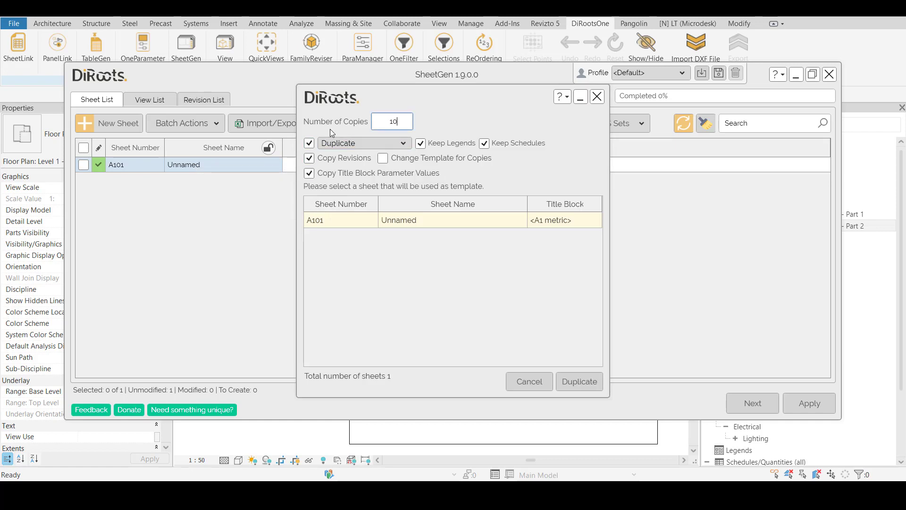
{"action": "left_click", "coordinate": [558, 393]}
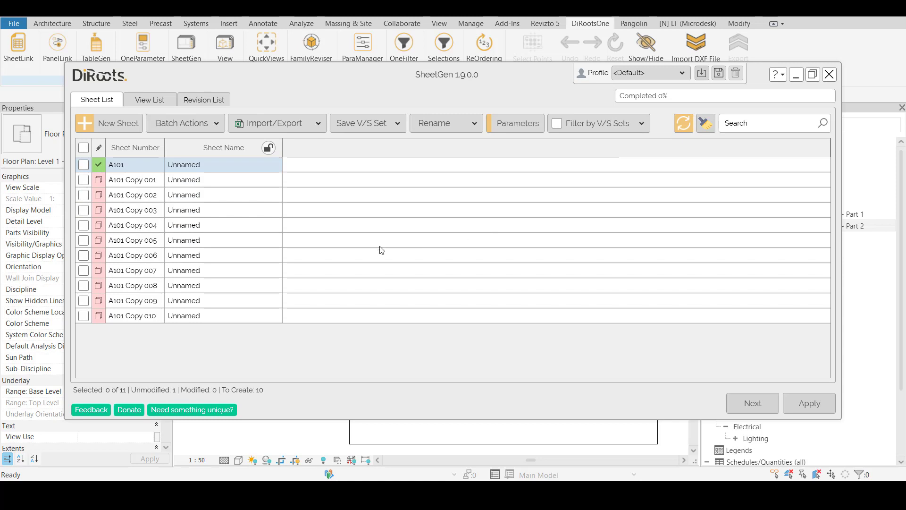
Check the copied sheet rows and the import/export options, and close SheetGen without applying the duplicates
{"action": "left_click", "coordinate": [126, 316]}
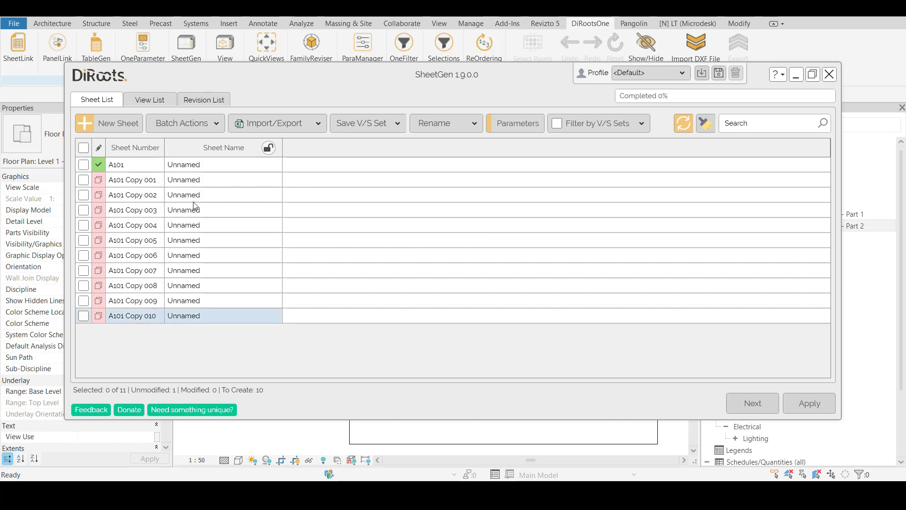
{"action": "left_click", "coordinate": [138, 183]}
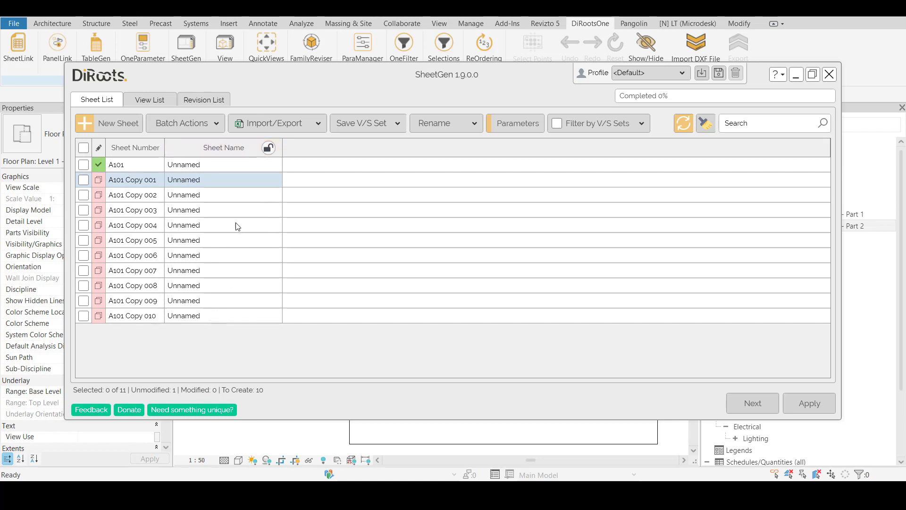
{"action": "left_click", "coordinate": [283, 126]}
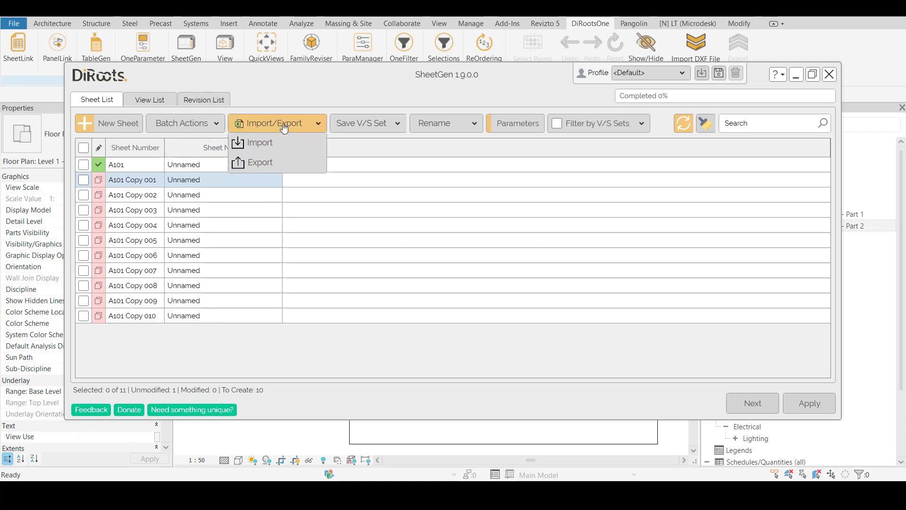
{"action": "left_click", "coordinate": [150, 183]}
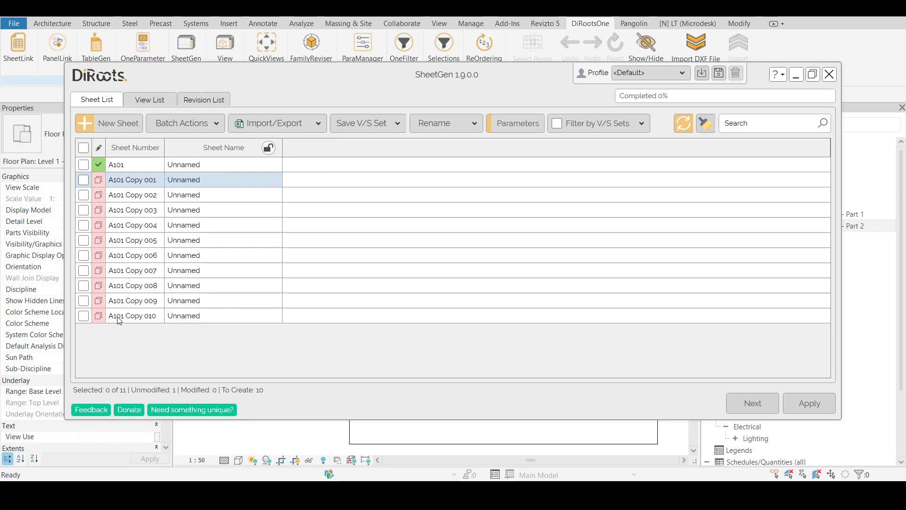
{"action": "left_click", "coordinate": [830, 74]}
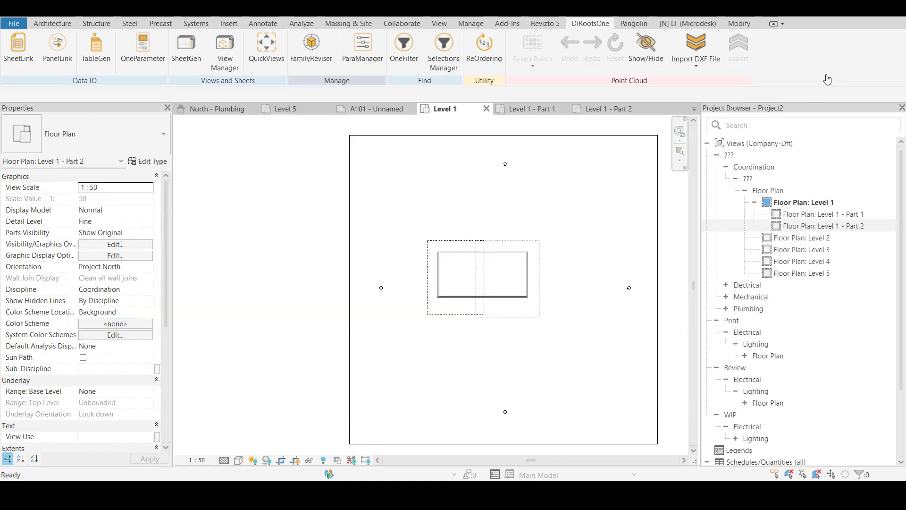
Reopen SheetGen and compare the settings for creating new sheets with those for duplicating sheet A101
{"action": "left_click", "coordinate": [186, 50]}
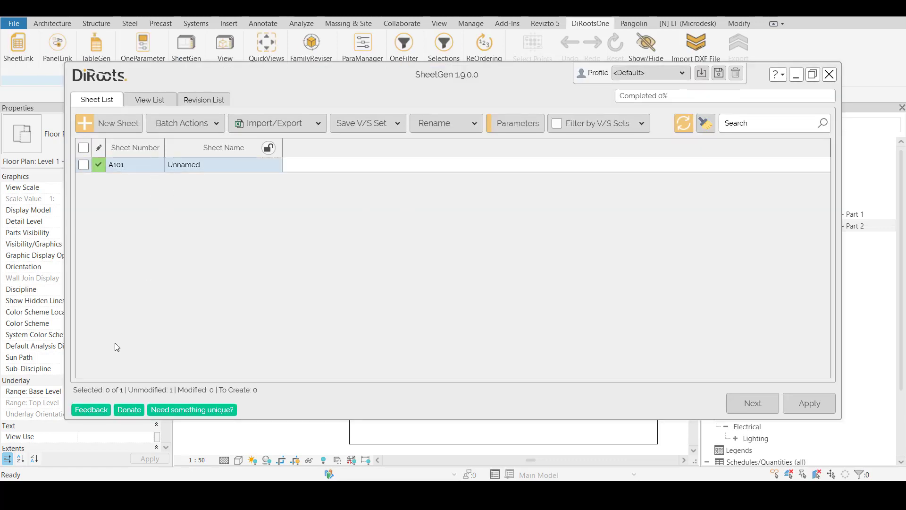
{"action": "left_click", "coordinate": [118, 128]}
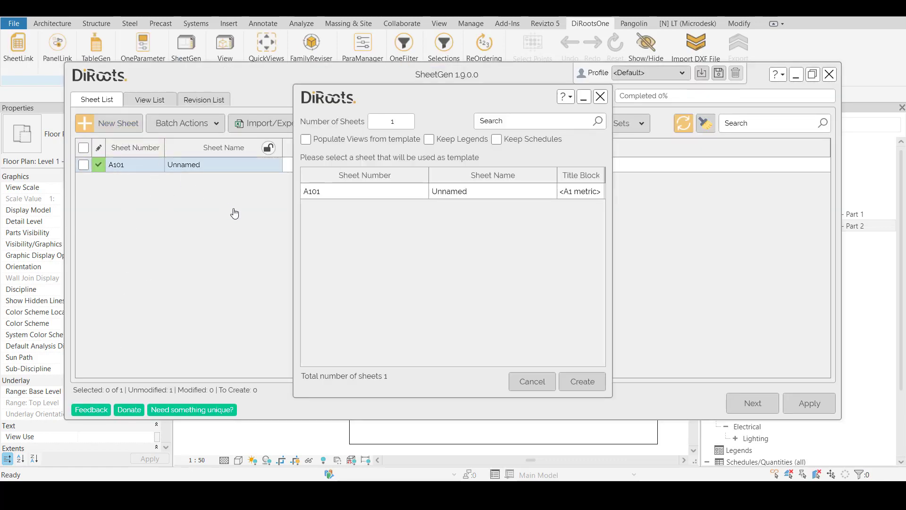
{"action": "left_click", "coordinate": [334, 190]}
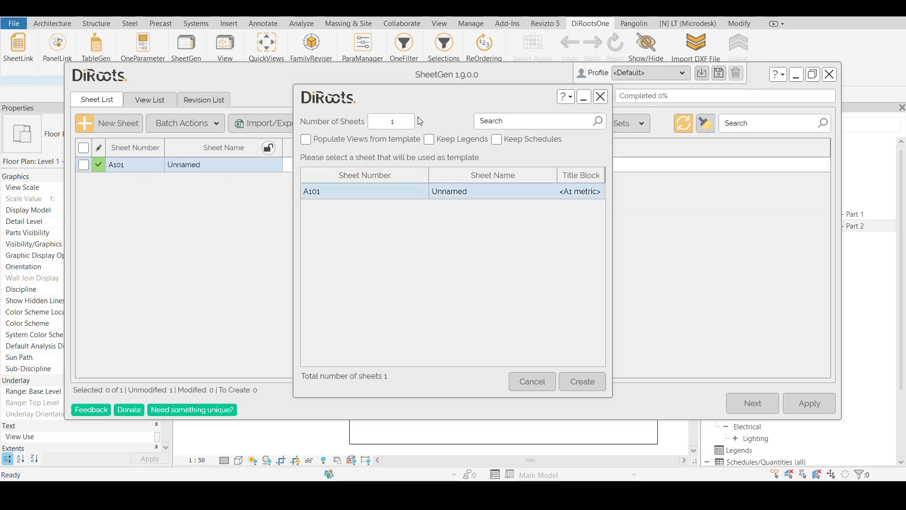
{"action": "left_click", "coordinate": [401, 121]}
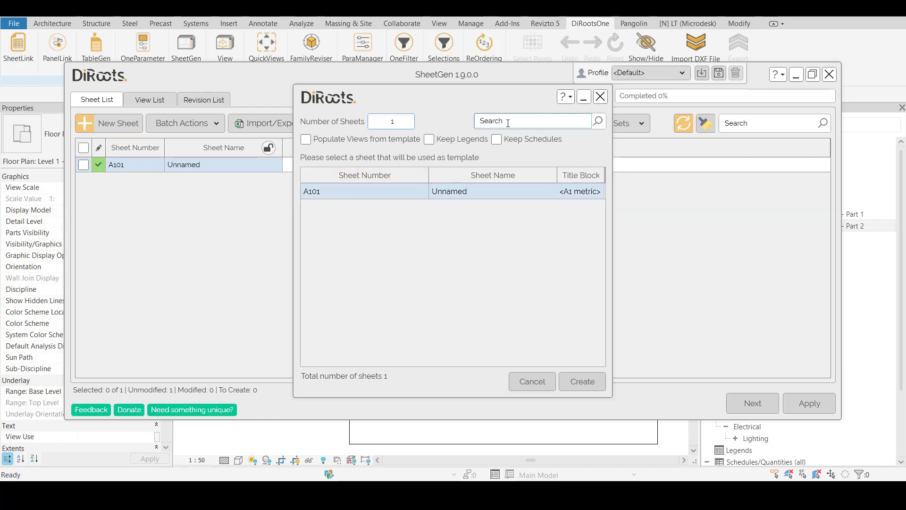
{"action": "left_click", "coordinate": [601, 97]}
{"action": "right_click", "coordinate": [130, 166]}
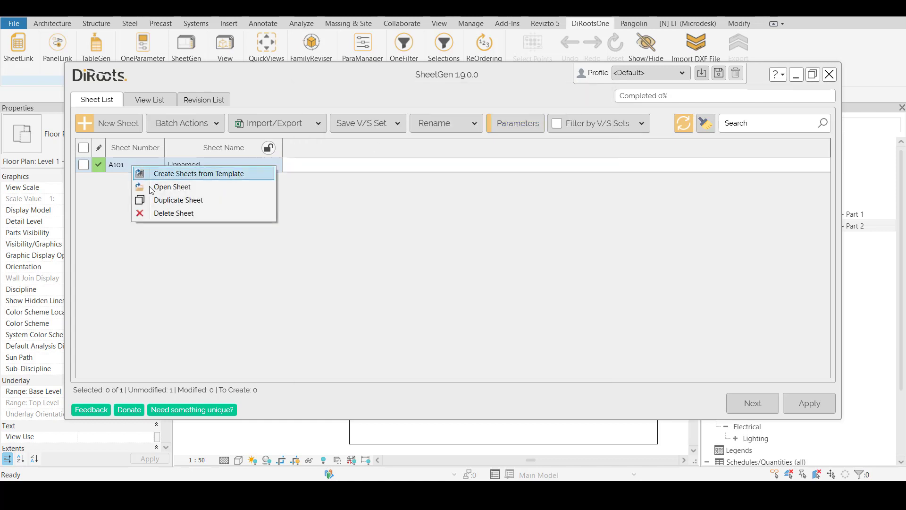
{"action": "left_click", "coordinate": [176, 199]}
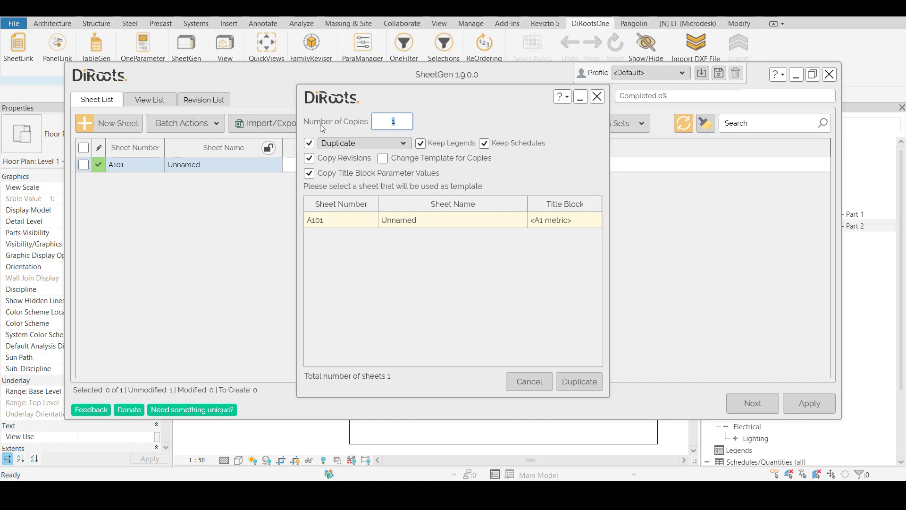
{"action": "left_click", "coordinate": [597, 98]}
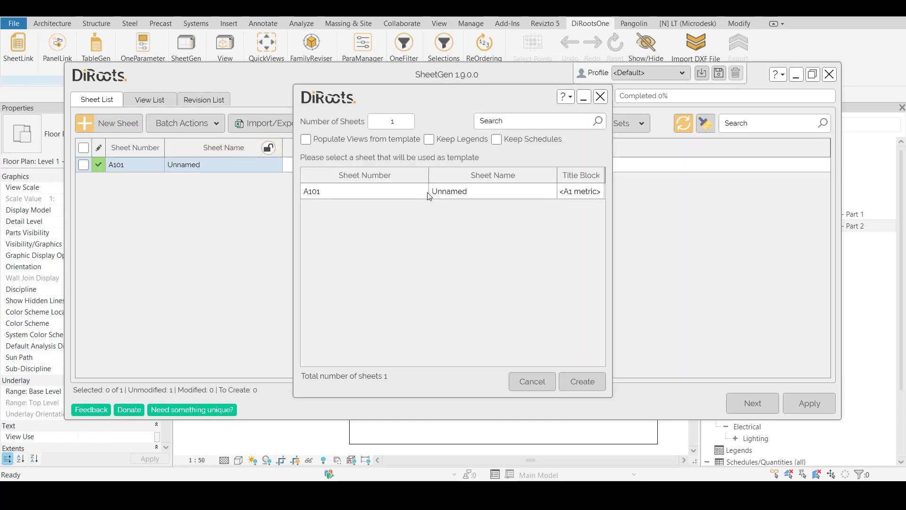
Add 100 new sheets to the SheetGen list using sheet A101 as the template
{"action": "left_click", "coordinate": [324, 191]}
{"action": "left_click", "coordinate": [403, 123]}
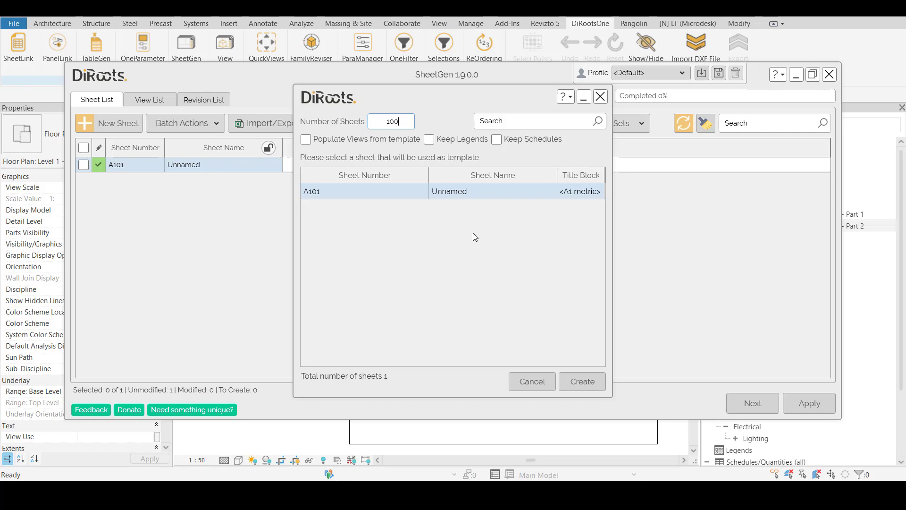
{"action": "left_click", "coordinate": [572, 387]}
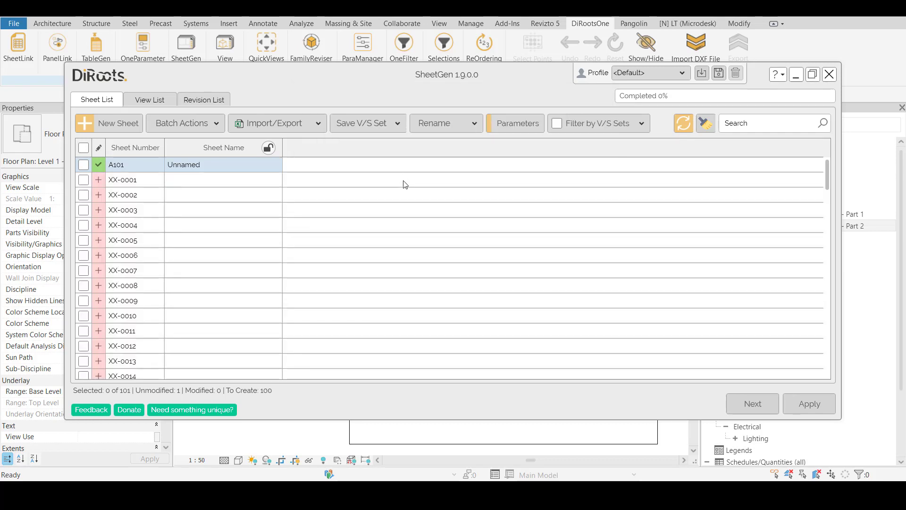
Export the sheet list as the macro-enabled Excel file Project2 Sheets and open it in Excel
{"action": "left_click", "coordinate": [107, 182]}
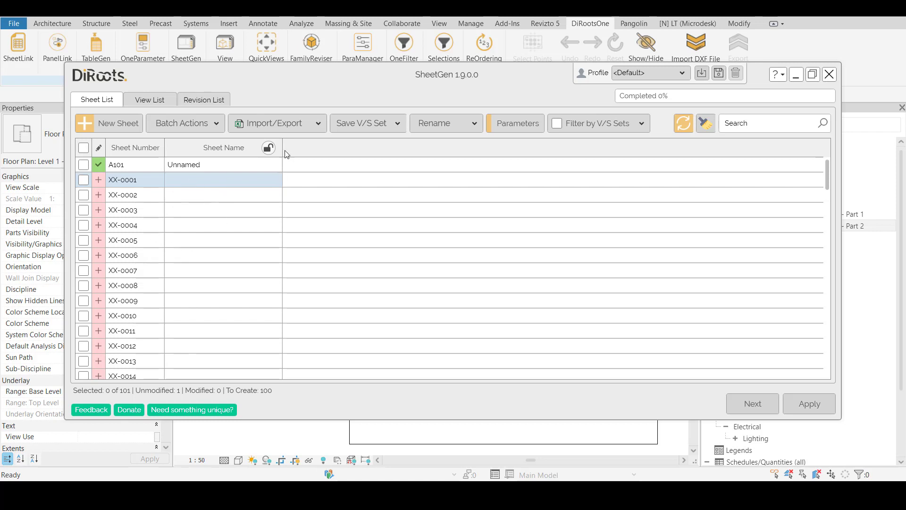
{"action": "left_click", "coordinate": [278, 125]}
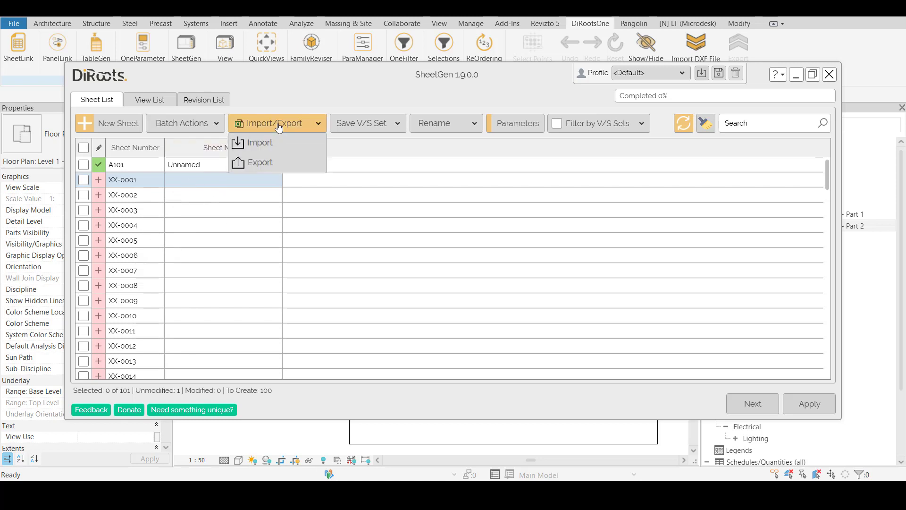
{"action": "left_click", "coordinate": [268, 163]}
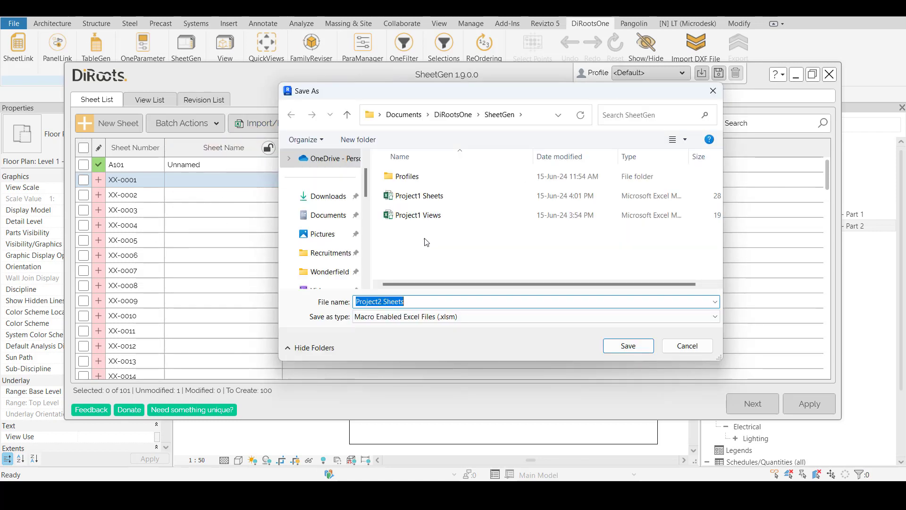
{"action": "left_click", "coordinate": [635, 352]}
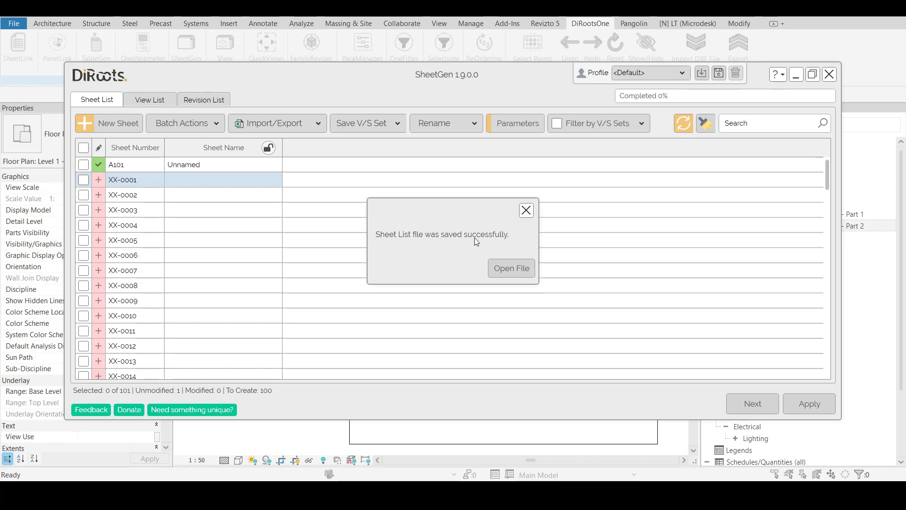
{"action": "left_click", "coordinate": [519, 268]}
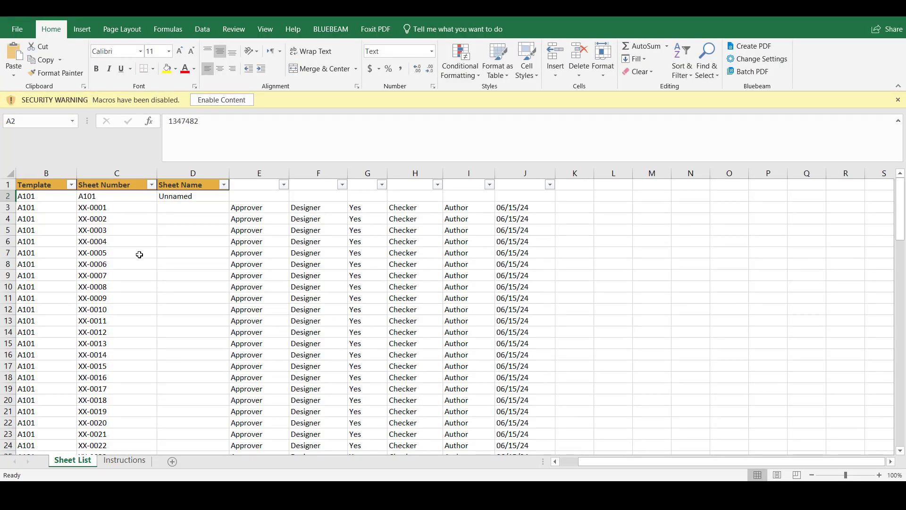
Examine the Template, Sheet Number and Sheet Name columns of the exported sheet list
{"action": "left_click", "coordinate": [139, 254]}
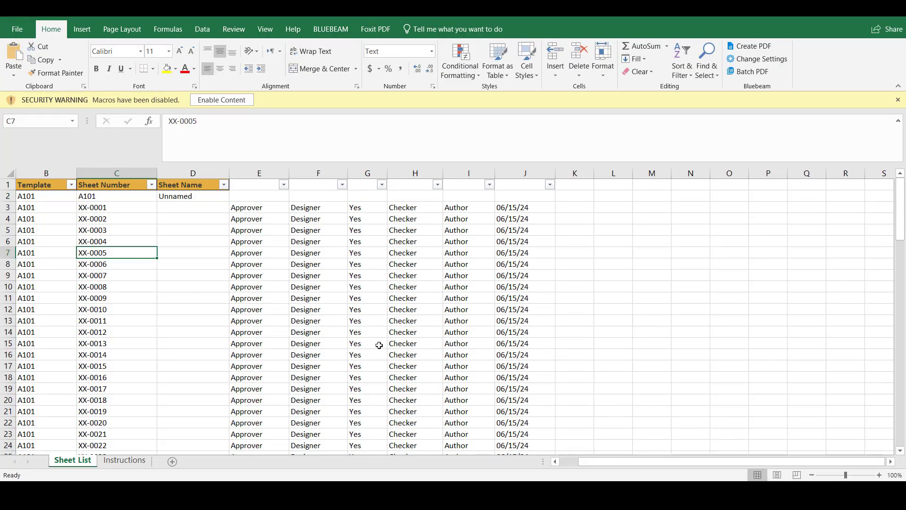
{"action": "left_click", "coordinate": [208, 263]}
{"action": "left_click", "coordinate": [45, 209]}
{"action": "left_click_drag", "start_coordinate": [45, 209], "coordinate": [49, 376]}
{"action": "left_click", "coordinate": [52, 257]}
{"action": "left_click", "coordinate": [41, 187]}
{"action": "left_click", "coordinate": [42, 207]}
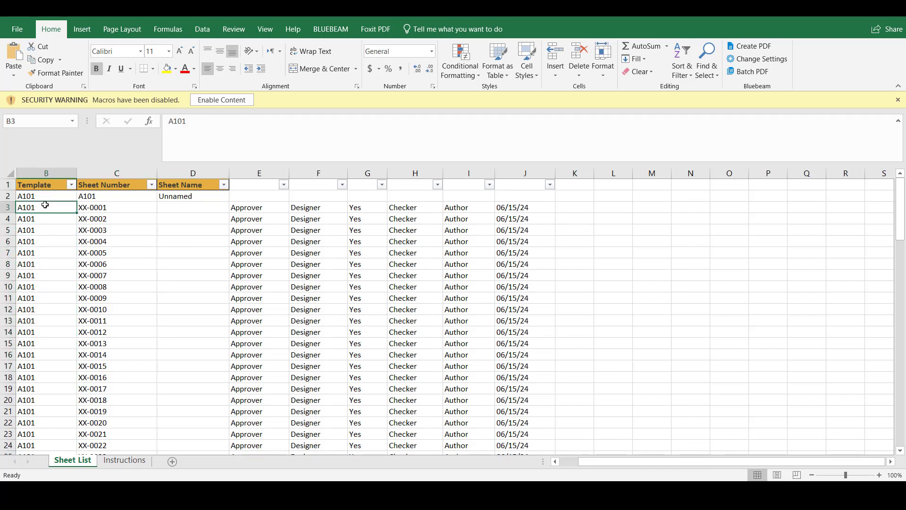
{"action": "left_click", "coordinate": [118, 206]}
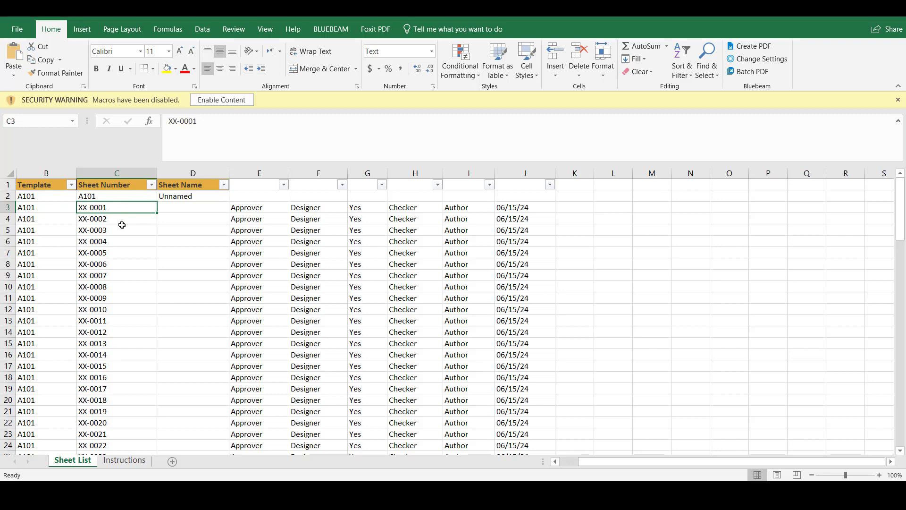
Enable the workbook's macros and replace every XX in the sheet numbers with SHD-ABC-
{"action": "left_click", "coordinate": [219, 100]}
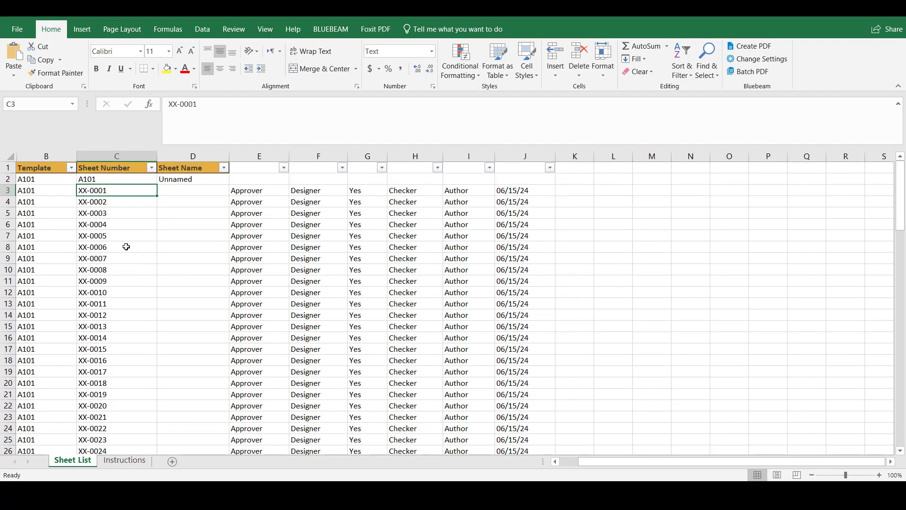
{"action": "left_click", "coordinate": [102, 211]}
{"action": "left_click", "coordinate": [84, 190]}
{"action": "key", "text": "ctrl+f"}
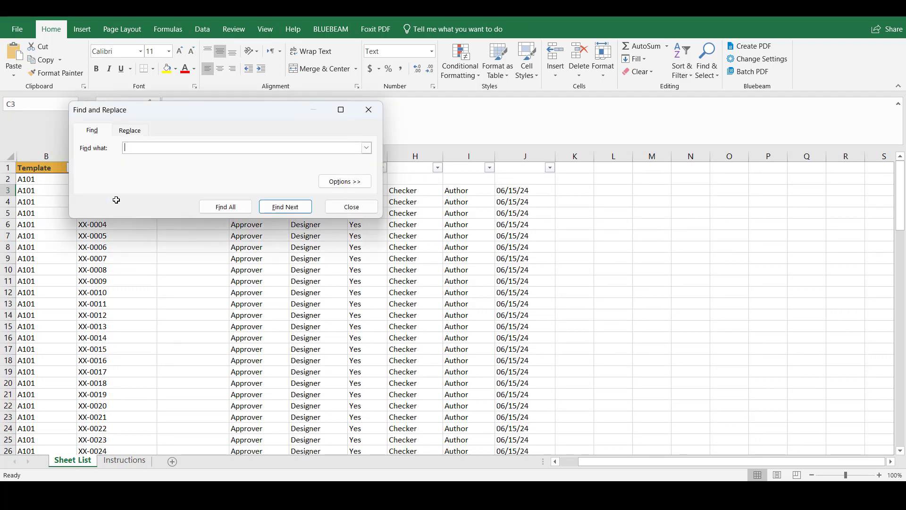
{"action": "left_click", "coordinate": [119, 133]}
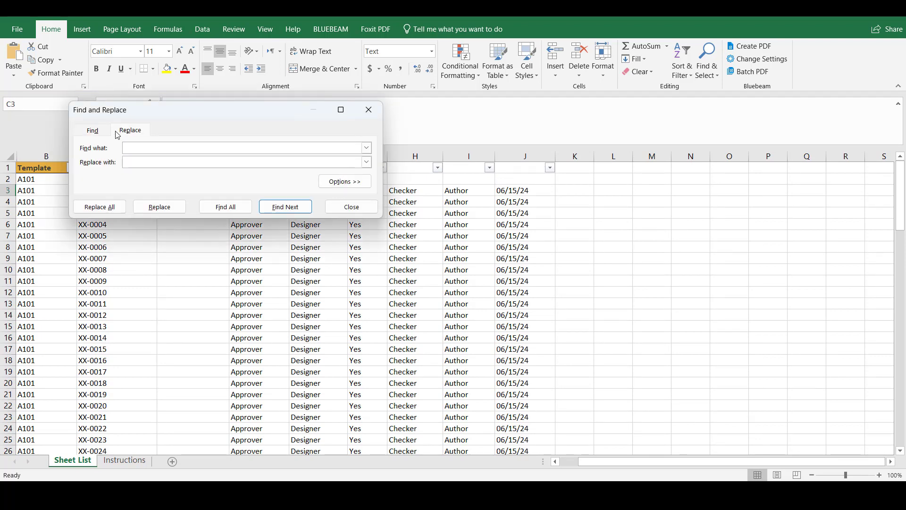
{"action": "left_click", "coordinate": [136, 161]}
{"action": "type", "text": "AB"}
{"action": "key", "text": "Caps_Lock"}
{"action": "left_click_drag", "start_coordinate": [196, 112], "coordinate": [555, 139]}
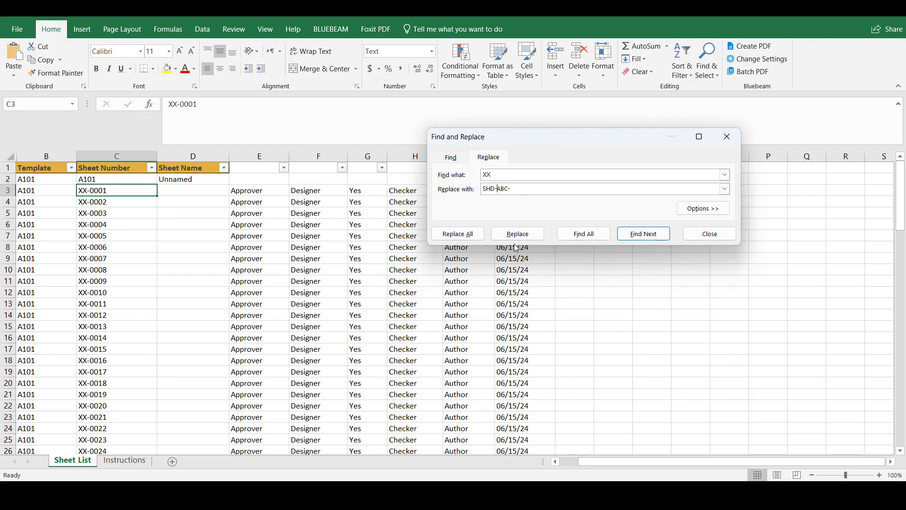
{"action": "left_click", "coordinate": [471, 234]}
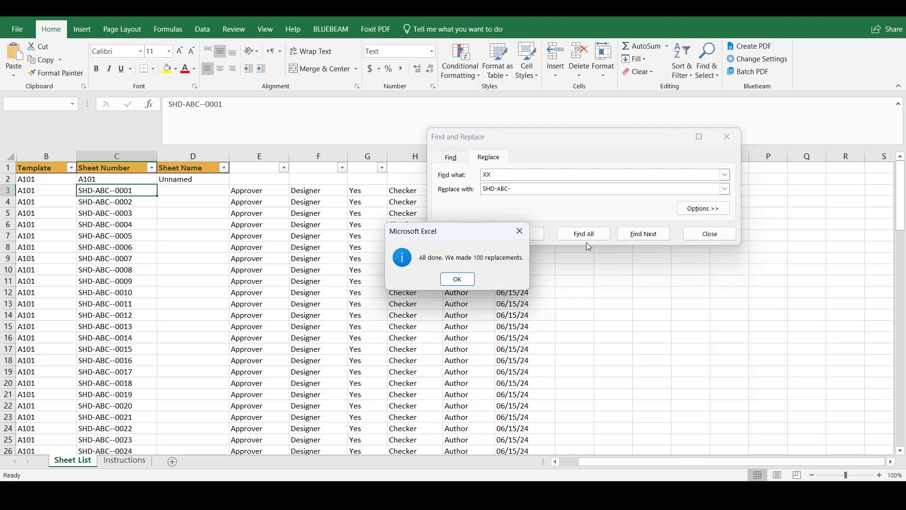
{"action": "left_click", "coordinate": [458, 278]}
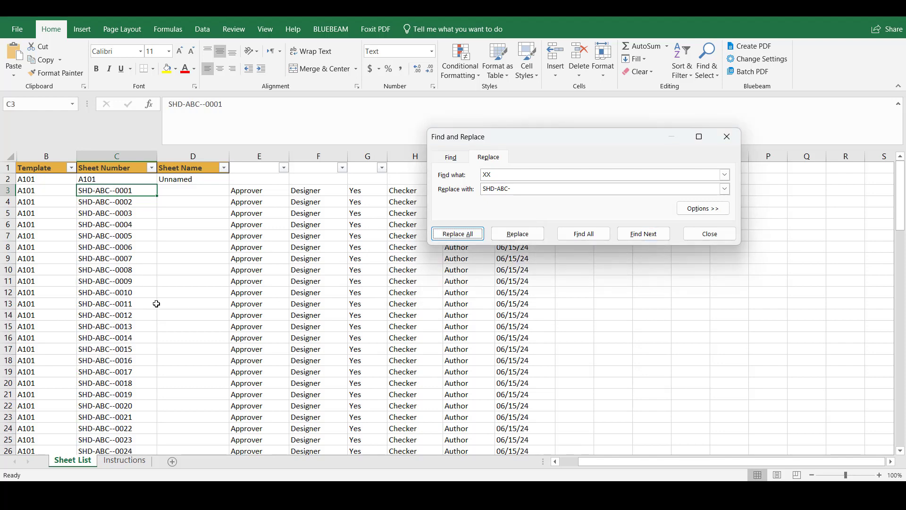
{"action": "left_click", "coordinate": [727, 137]}
{"action": "left_click", "coordinate": [215, 236]}
{"action": "left_click", "coordinate": [212, 201]}
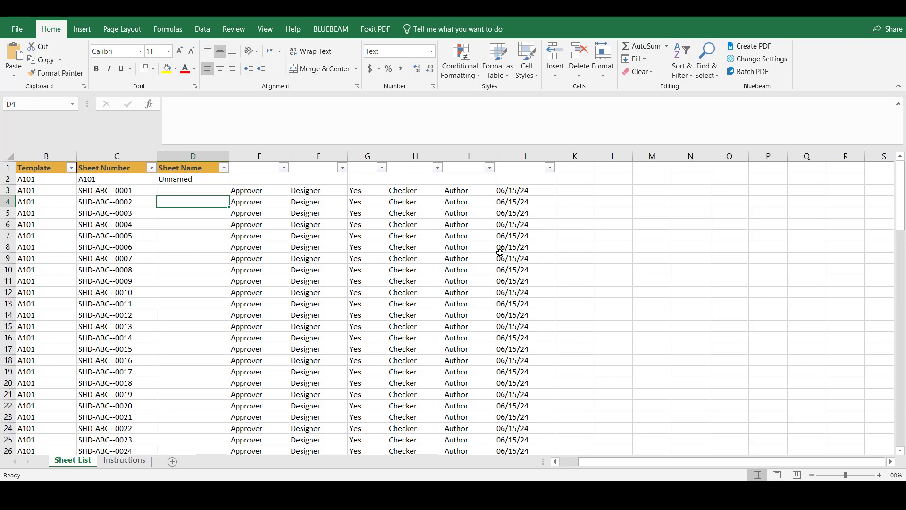
Enter Title - 1 as the sheet name of SHD-ABC--0001 in cell D3
{"action": "left_click", "coordinate": [175, 190]}
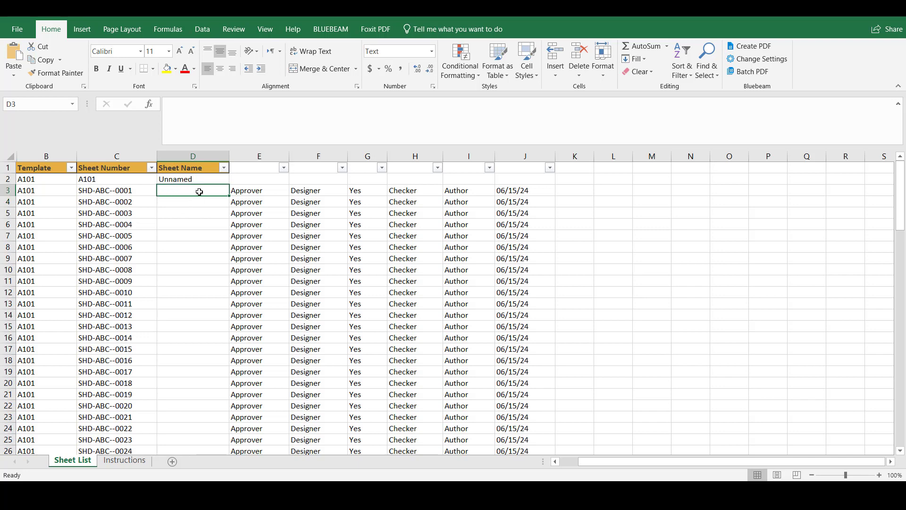
{"action": "type", "text": "Titl"}
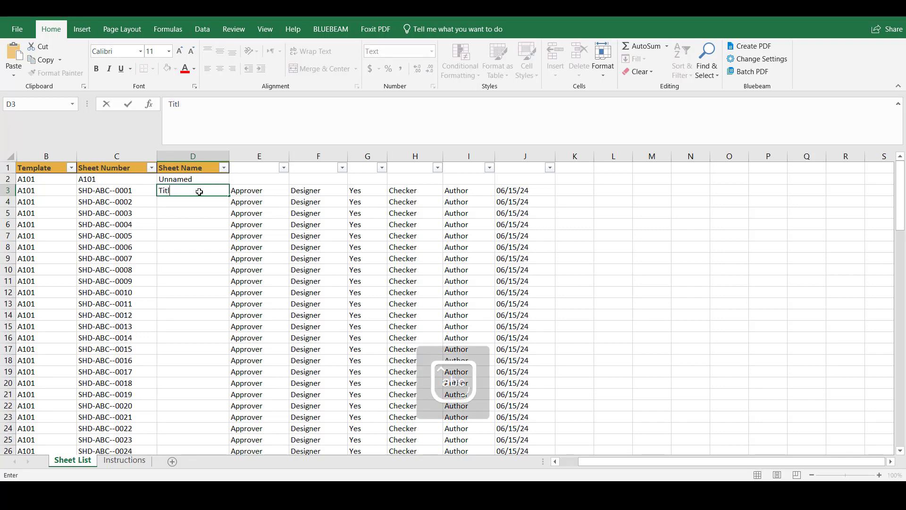
{"action": "type", "text": "ee - 1"}
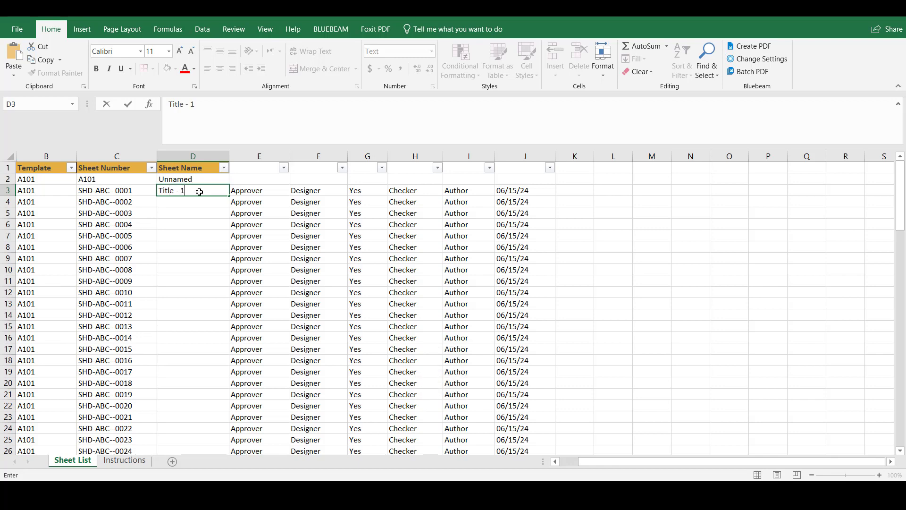
{"action": "left_click", "coordinate": [184, 221]}
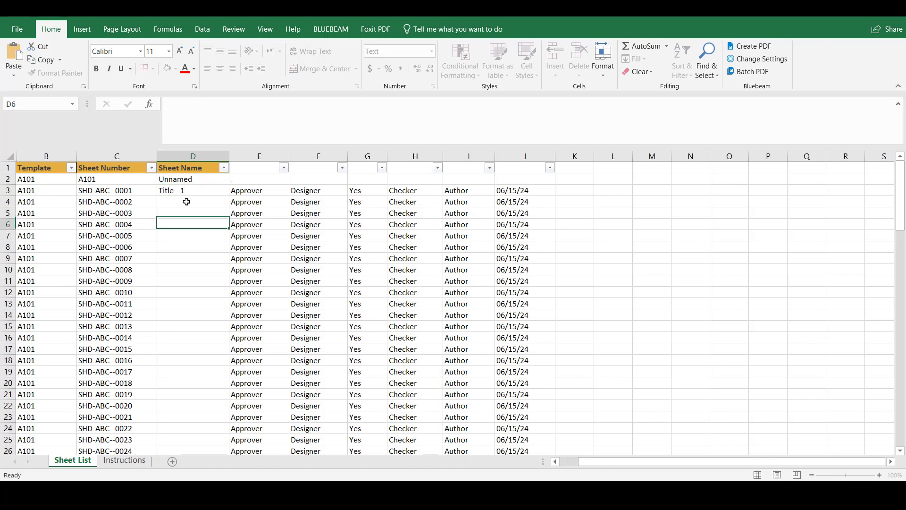
Copy the sheet name from cell D3 into the cell below it, D4
{"action": "left_click", "coordinate": [188, 192]}
{"action": "key", "text": "ctrl+c"}
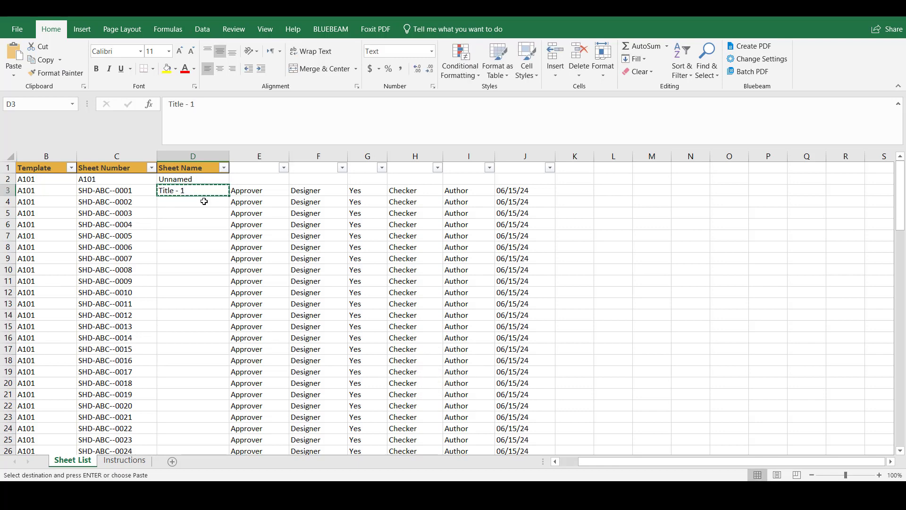
{"action": "left_click", "coordinate": [207, 201]}
{"action": "key", "text": "ctrl+v"}
{"action": "double_click", "coordinate": [212, 201]}
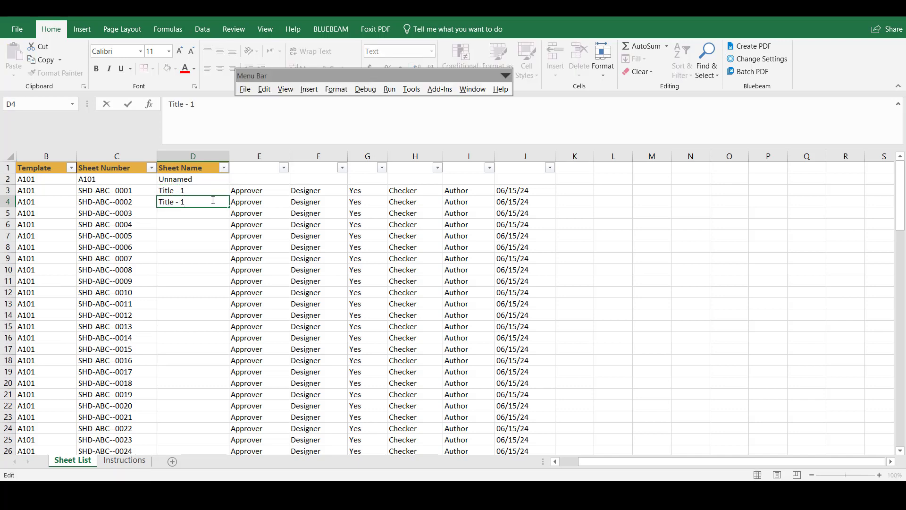
{"action": "left_click", "coordinate": [209, 211]}
Fill the Sheet Name series from D3 down to row 102, numbering the names Title - 1 to Title - 100
{"action": "left_click_drag", "start_coordinate": [209, 192], "coordinate": [217, 430]}
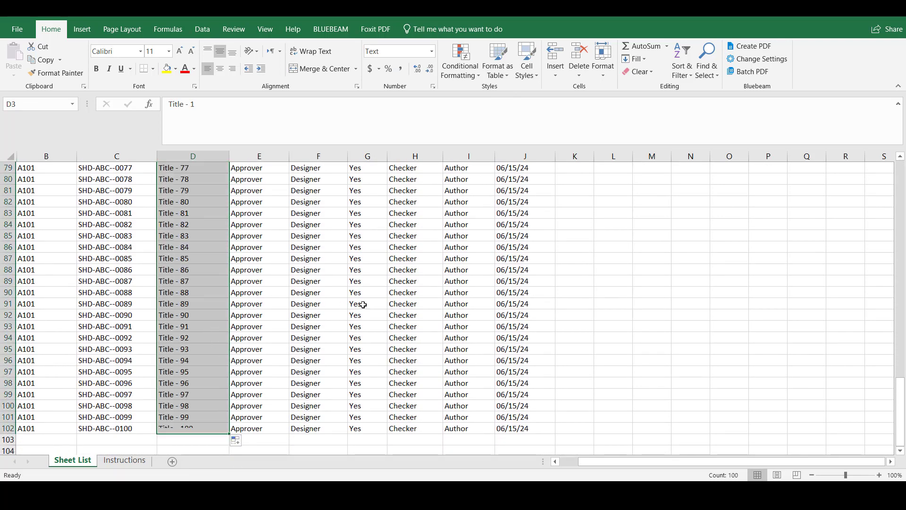
{"action": "left_click", "coordinate": [613, 349]}
{"action": "scroll", "coordinate": [279, 370], "scroll_direction": "up", "scroll_amount": 20}
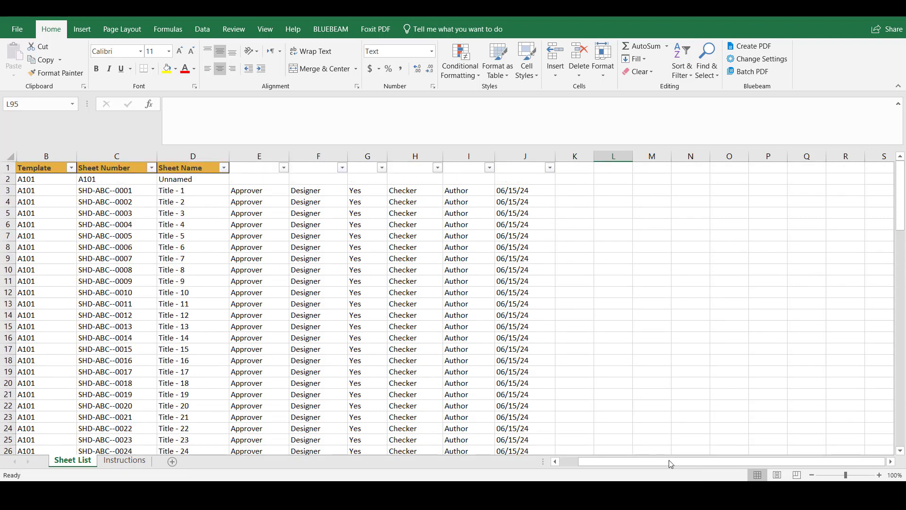
{"action": "left_click", "coordinate": [637, 388]}
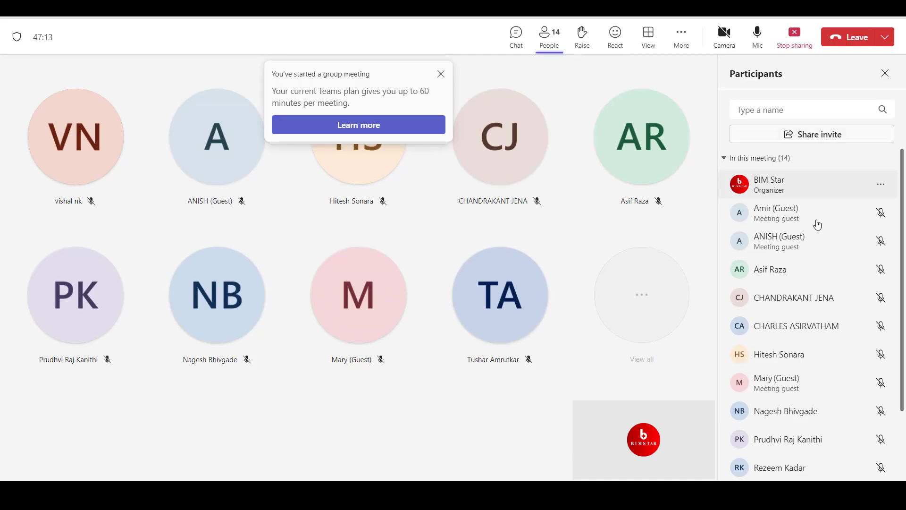
{"action": "scroll", "coordinate": [815, 283], "scroll_direction": "down", "scroll_amount": 2}
{"action": "scroll", "coordinate": [858, 168], "scroll_direction": "up", "scroll_amount": 2}
{"action": "left_click", "coordinate": [841, 10]}
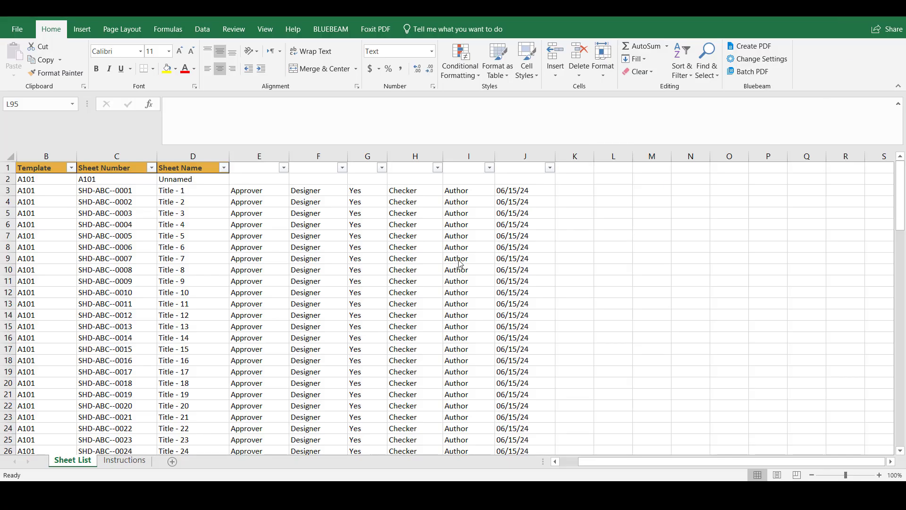
Close the edited workbook, return to SheetGen in Revit and import the Project2 Sheets file into the sheet list
{"action": "left_click", "coordinate": [894, 18]}
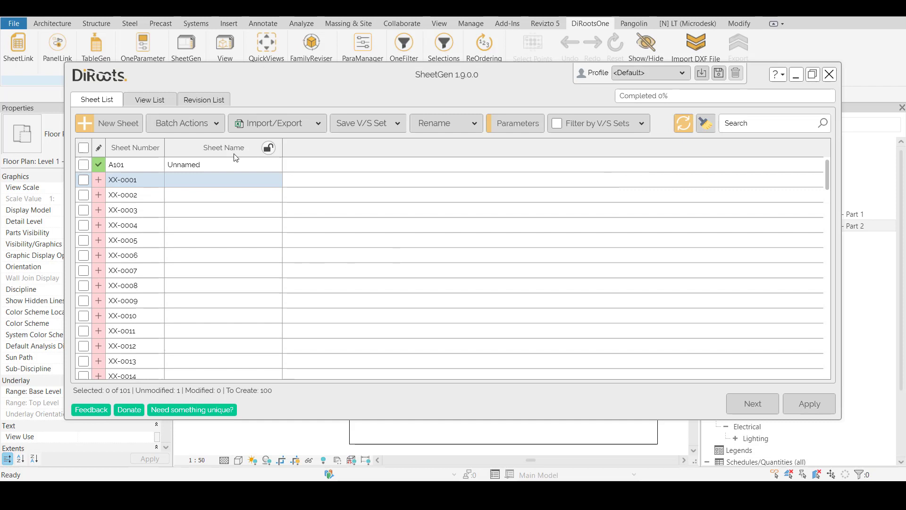
{"action": "left_click", "coordinate": [266, 123]}
{"action": "left_click", "coordinate": [264, 141]}
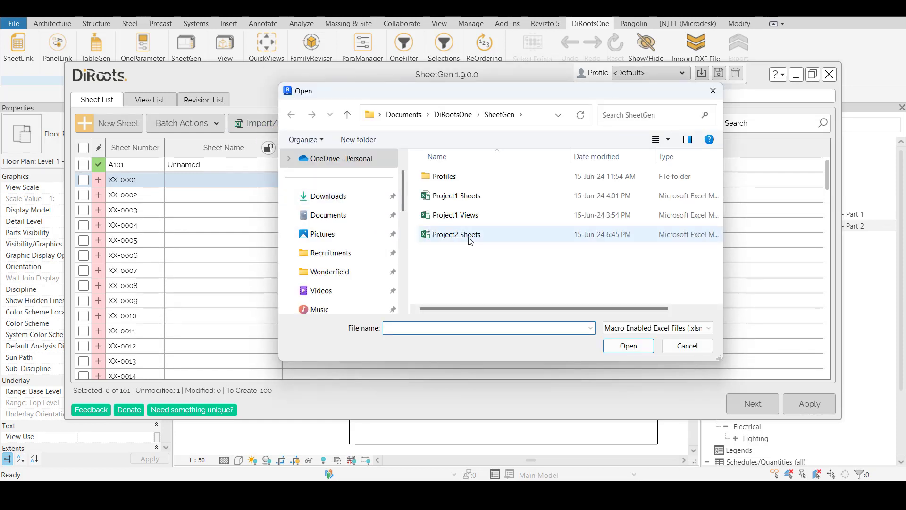
{"action": "left_click", "coordinate": [455, 235]}
{"action": "left_click", "coordinate": [629, 345]}
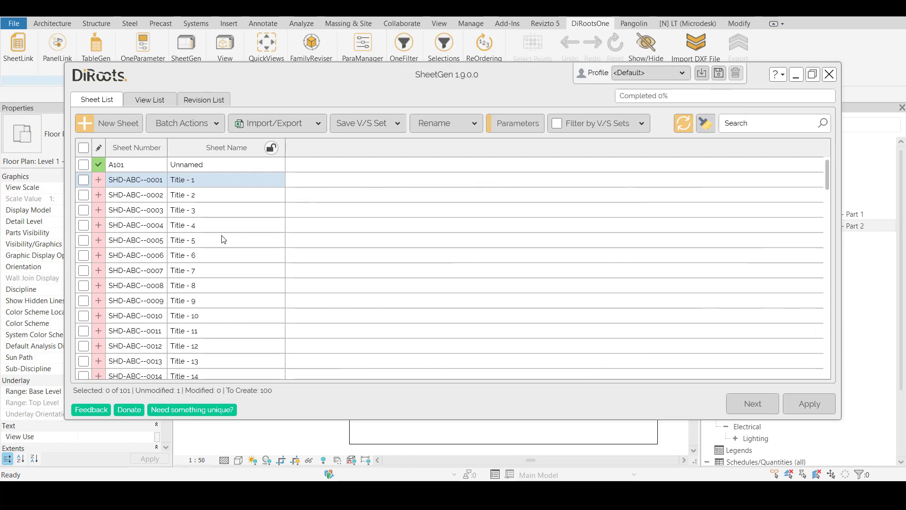
Select all sheets in the imported list and apply the changes to create them in the project
{"action": "scroll", "coordinate": [165, 203], "scroll_direction": "down", "scroll_amount": 4}
{"action": "scroll", "coordinate": [164, 202], "scroll_direction": "down", "scroll_amount": 20}
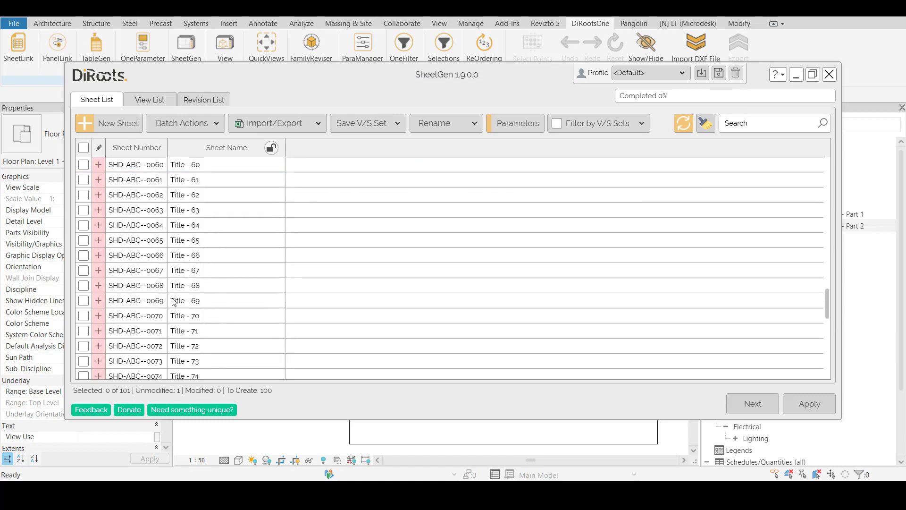
{"action": "scroll", "coordinate": [166, 279], "scroll_direction": "down", "scroll_amount": 3}
{"action": "scroll", "coordinate": [166, 285], "scroll_direction": "up", "scroll_amount": 20}
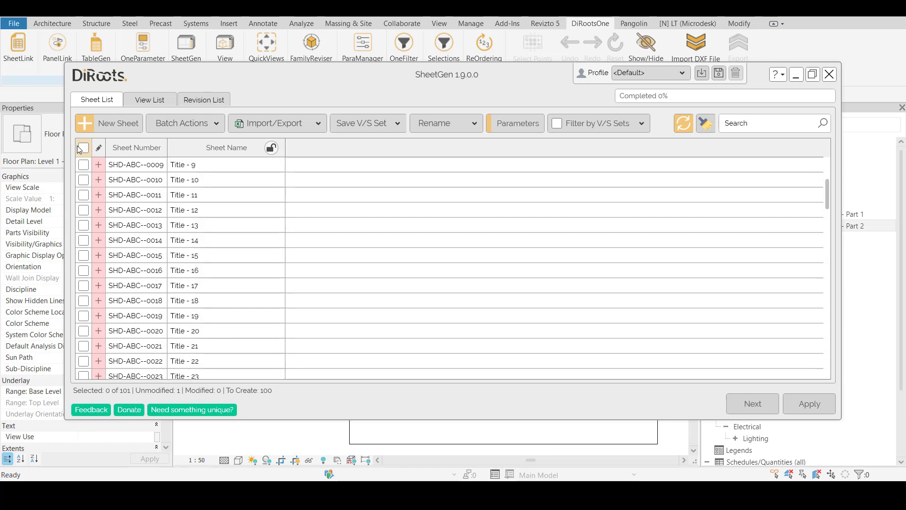
{"action": "left_click", "coordinate": [82, 148]}
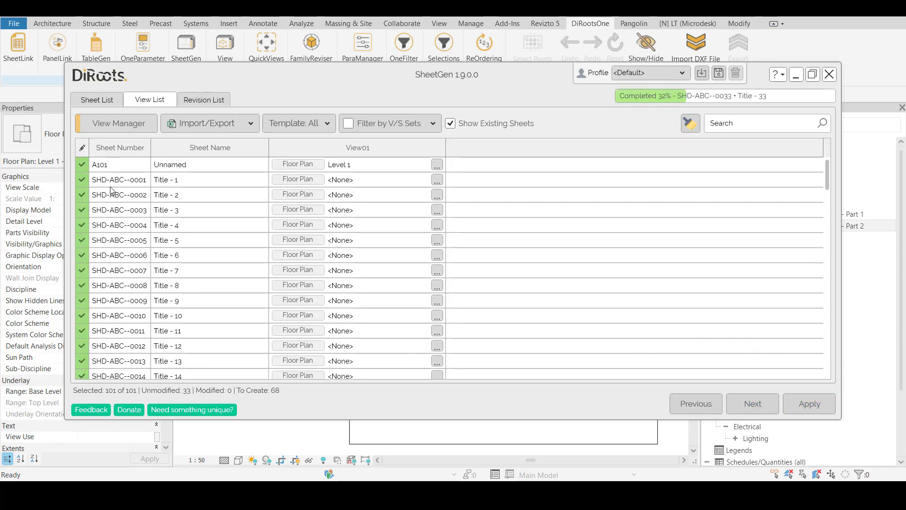
{"action": "scroll", "coordinate": [109, 367], "scroll_direction": "down", "scroll_amount": 5}
{"action": "scroll", "coordinate": [107, 366], "scroll_direction": "down", "scroll_amount": 19}
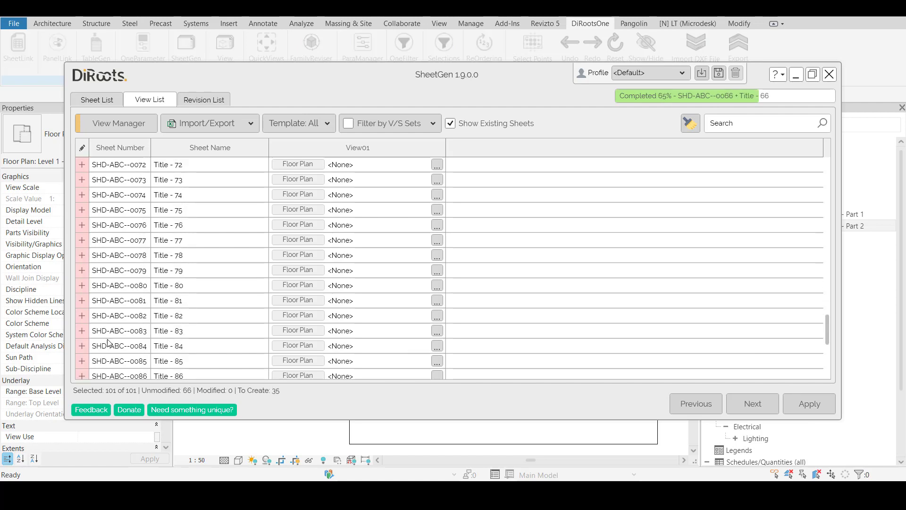
{"action": "scroll", "coordinate": [112, 302], "scroll_direction": "up", "scroll_amount": 4}
{"action": "scroll", "coordinate": [562, 217], "scroll_direction": "down", "scroll_amount": 4}
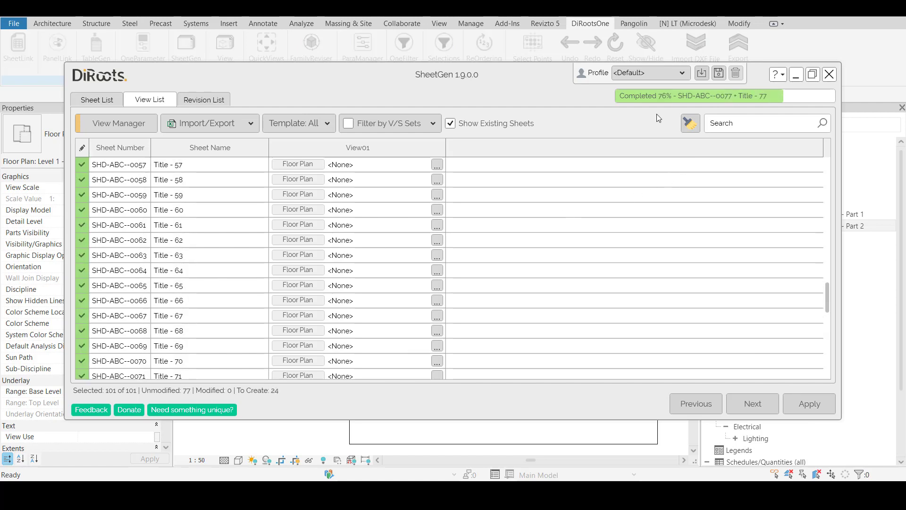
{"action": "scroll", "coordinate": [149, 315], "scroll_direction": "down", "scroll_amount": 5}
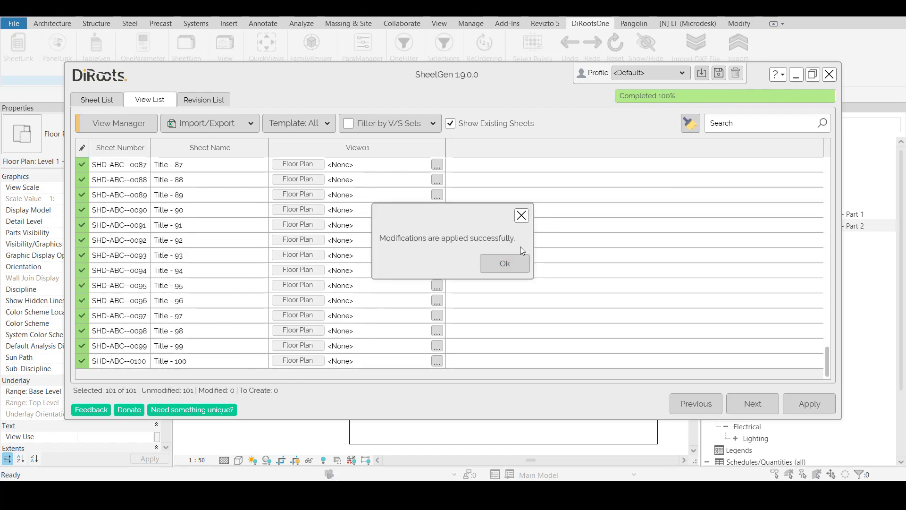
{"action": "left_click", "coordinate": [504, 263]}
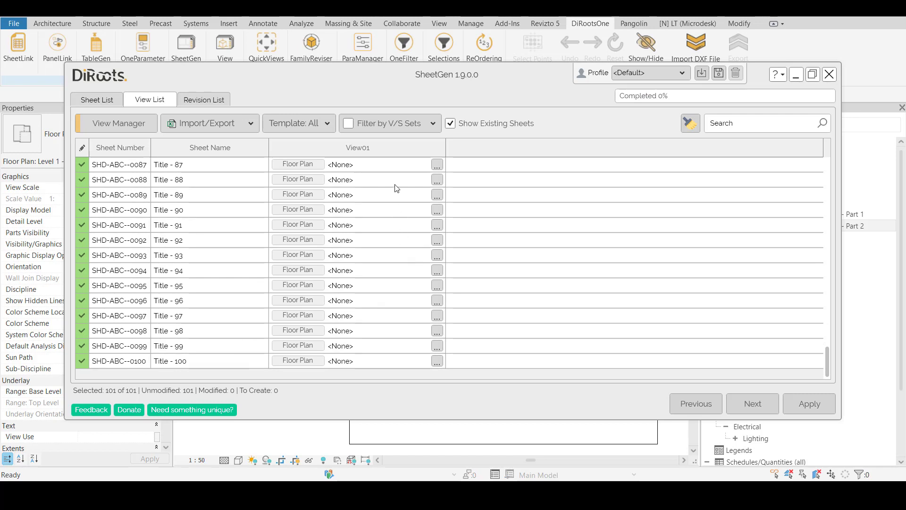
Examine the view slots of the created sheets and the floor plan views available for sheet SHD-ABC--0039
{"action": "scroll", "coordinate": [406, 291], "scroll_direction": "up", "scroll_amount": 10}
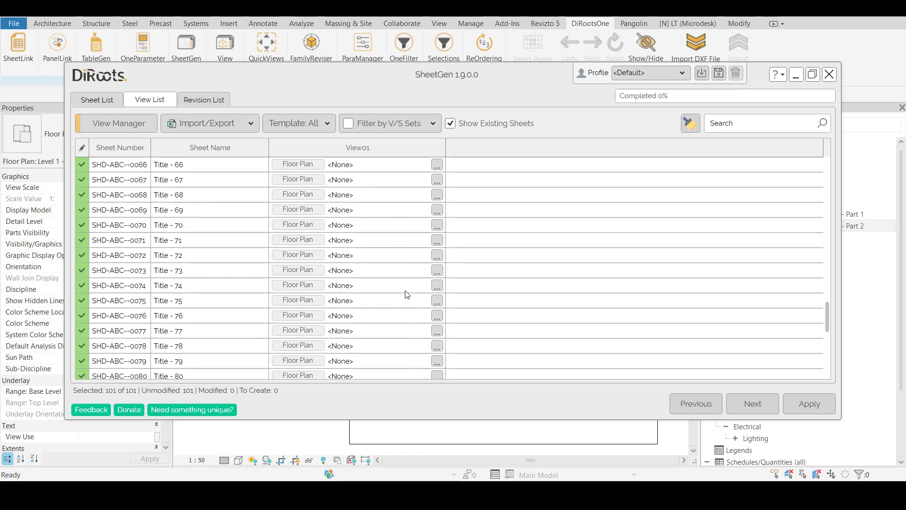
{"action": "scroll", "coordinate": [520, 295], "scroll_direction": "down", "scroll_amount": 10}
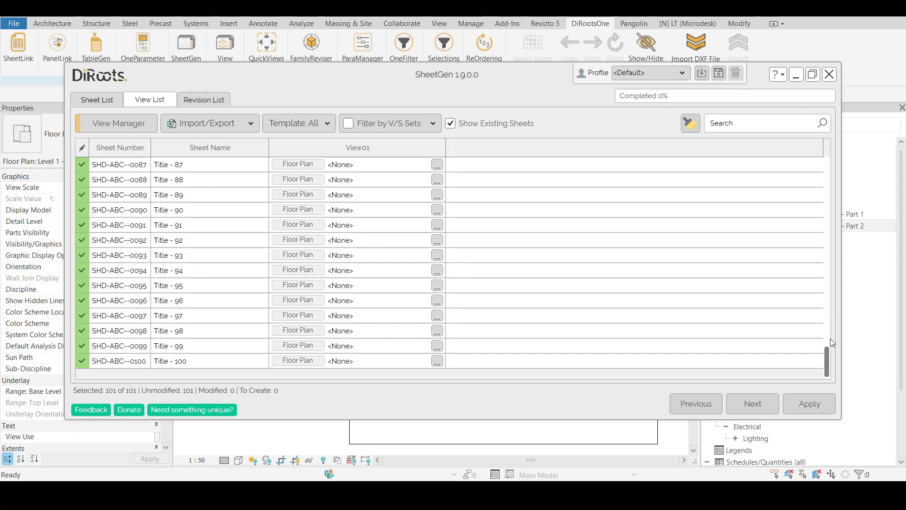
{"action": "left_click_drag", "start_coordinate": [827, 360], "coordinate": [826, 249]}
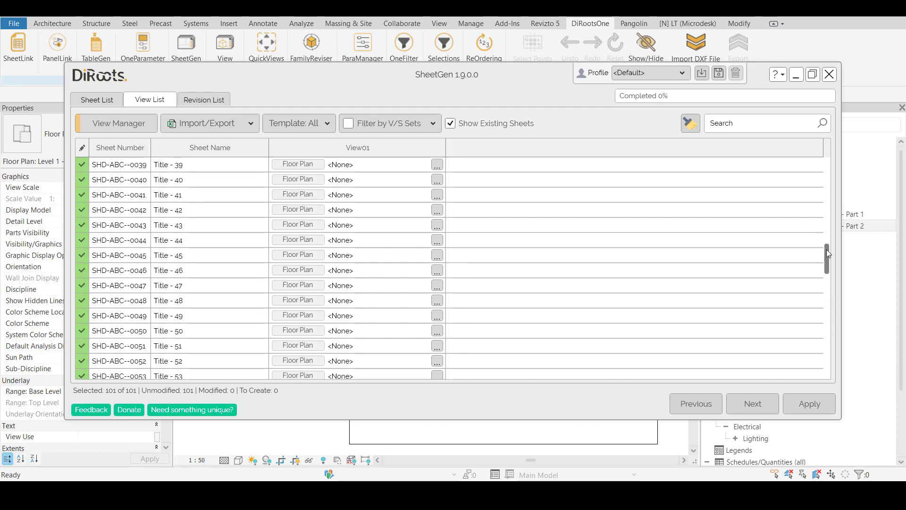
{"action": "left_click", "coordinate": [438, 196]}
{"action": "left_click", "coordinate": [451, 220]}
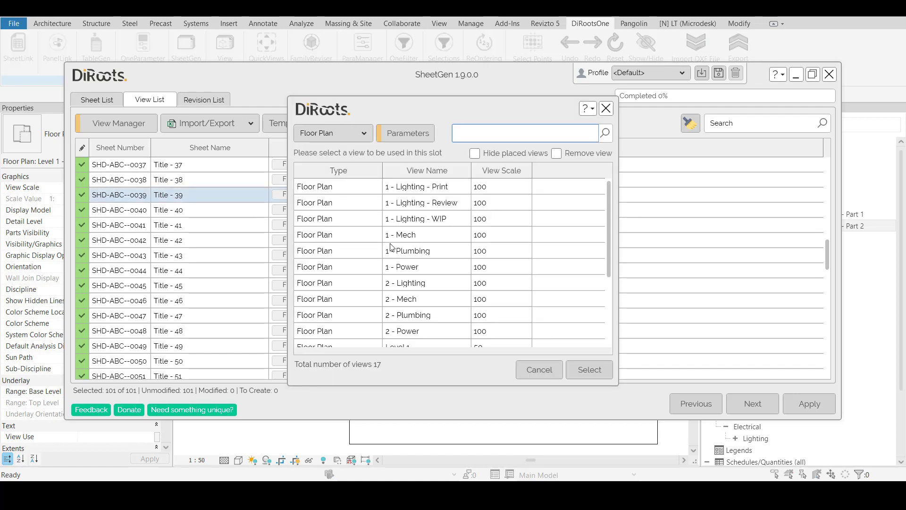
{"action": "left_click", "coordinate": [606, 108]}
{"action": "scroll", "coordinate": [826, 228], "scroll_direction": "up", "scroll_amount": 9}
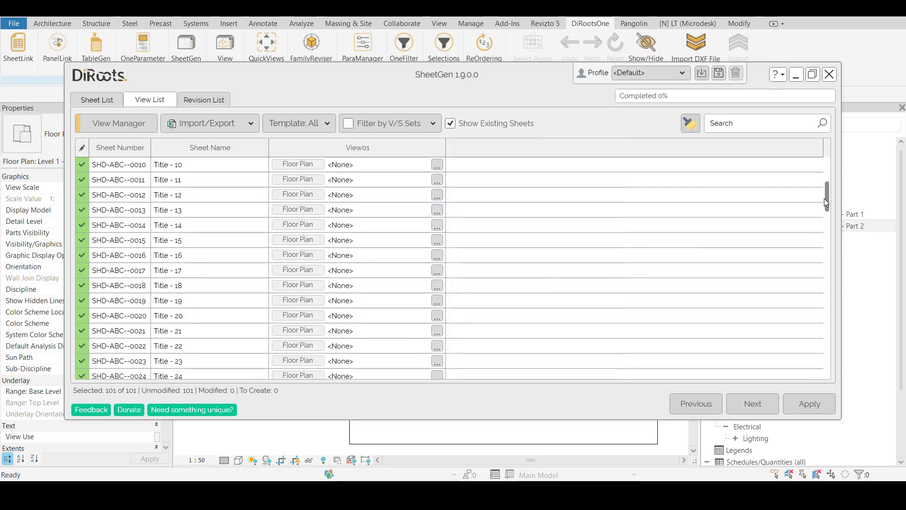
{"action": "scroll", "coordinate": [832, 188], "scroll_direction": "up", "scroll_amount": 4}
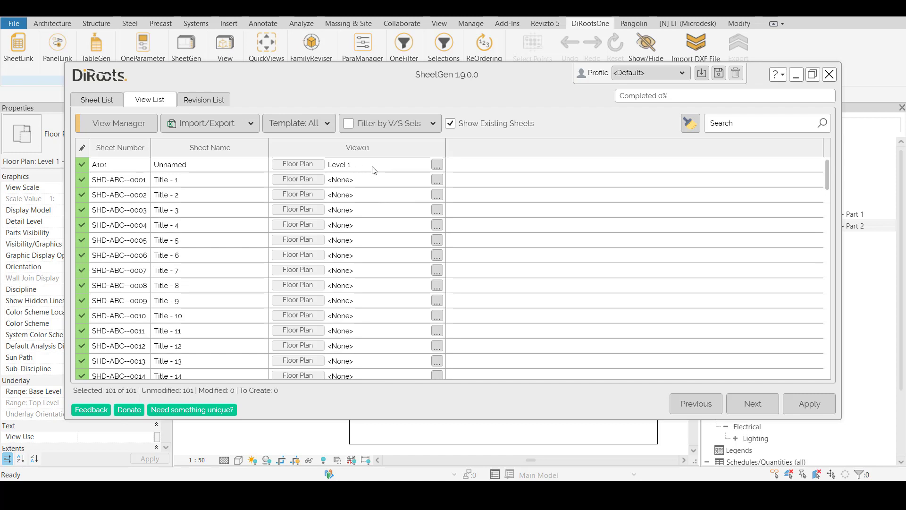
Open sheet SHD-ABC--0001, dismiss the save reminder and inspect the sheet name and number in its title block
{"action": "left_click", "coordinate": [187, 184]}
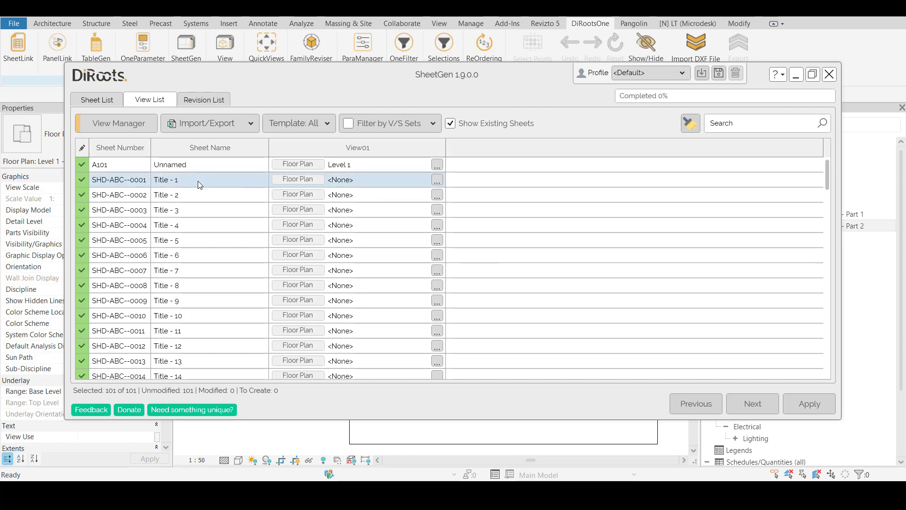
{"action": "right_click", "coordinate": [239, 182]}
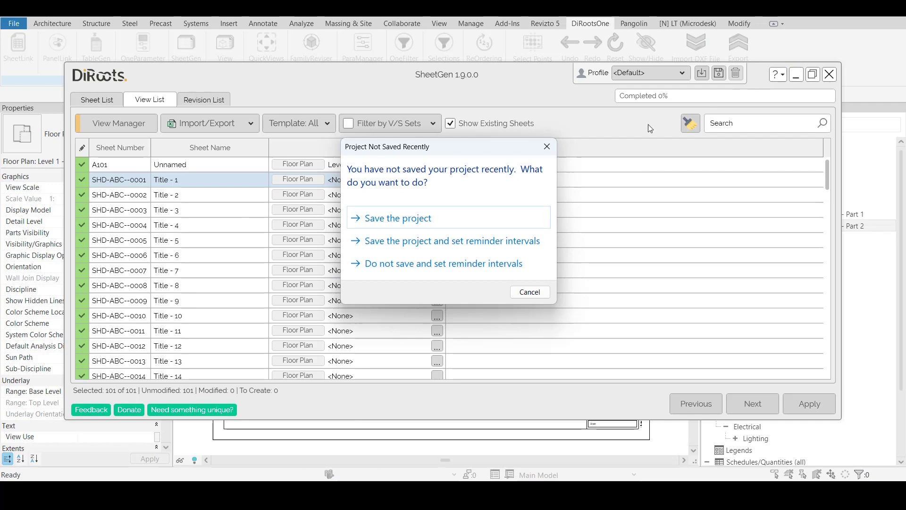
{"action": "left_click", "coordinate": [547, 147]}
{"action": "left_click", "coordinate": [796, 75]}
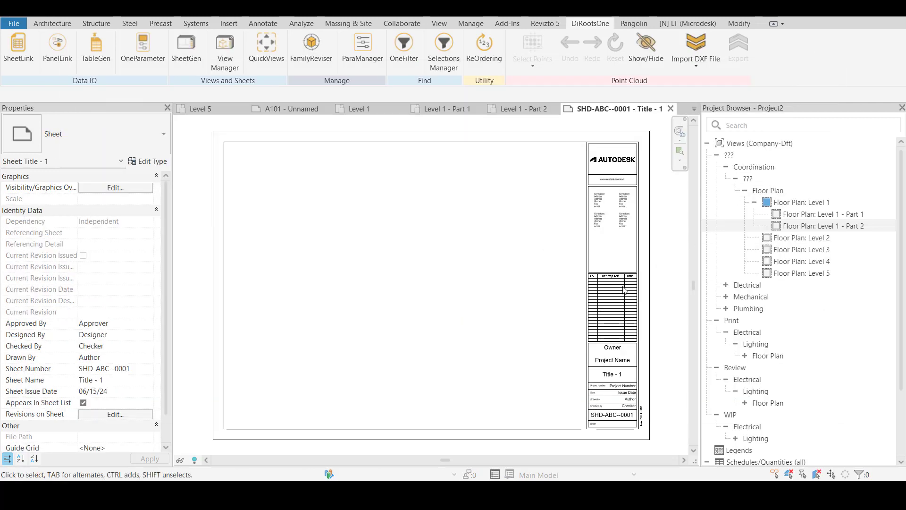
{"action": "scroll", "coordinate": [614, 420], "scroll_direction": "up", "scroll_amount": 5}
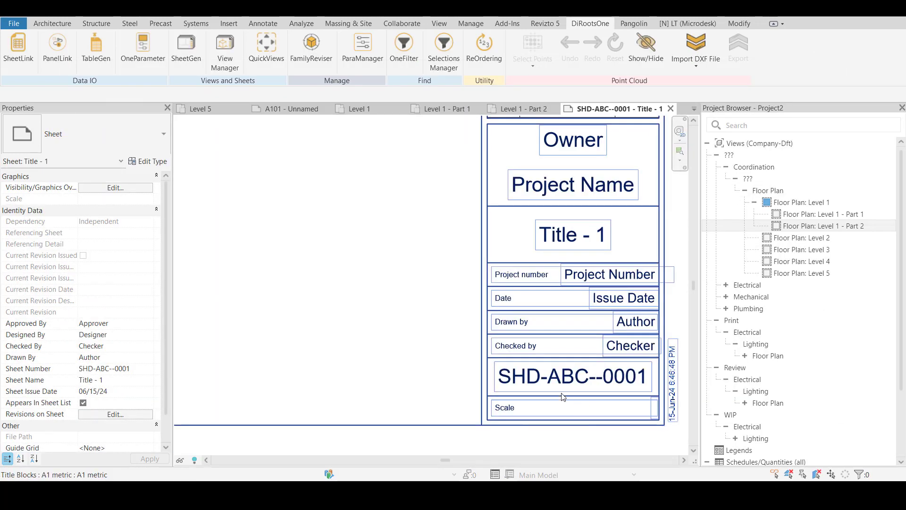
{"action": "scroll", "coordinate": [563, 396], "scroll_direction": "up", "scroll_amount": 2}
{"action": "scroll", "coordinate": [609, 286], "scroll_direction": "down", "scroll_amount": 3}
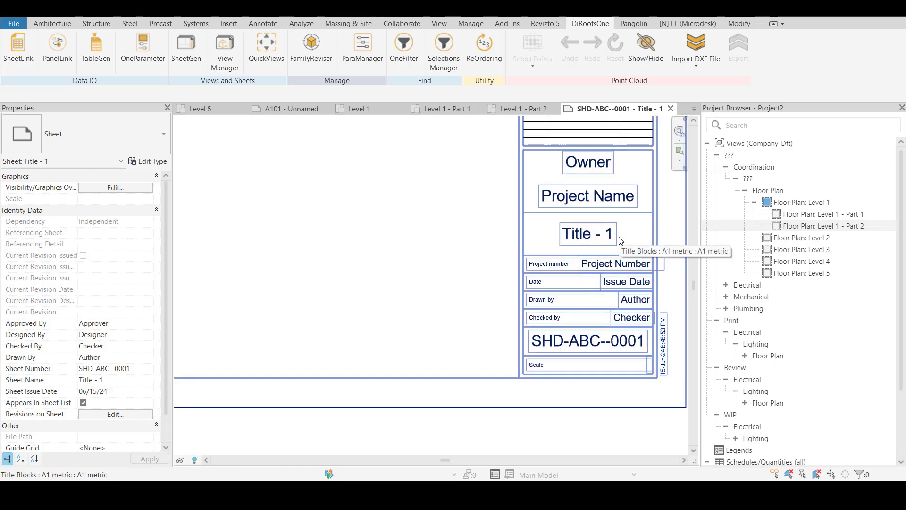
{"action": "scroll", "coordinate": [599, 279], "scroll_direction": "down", "scroll_amount": 5}
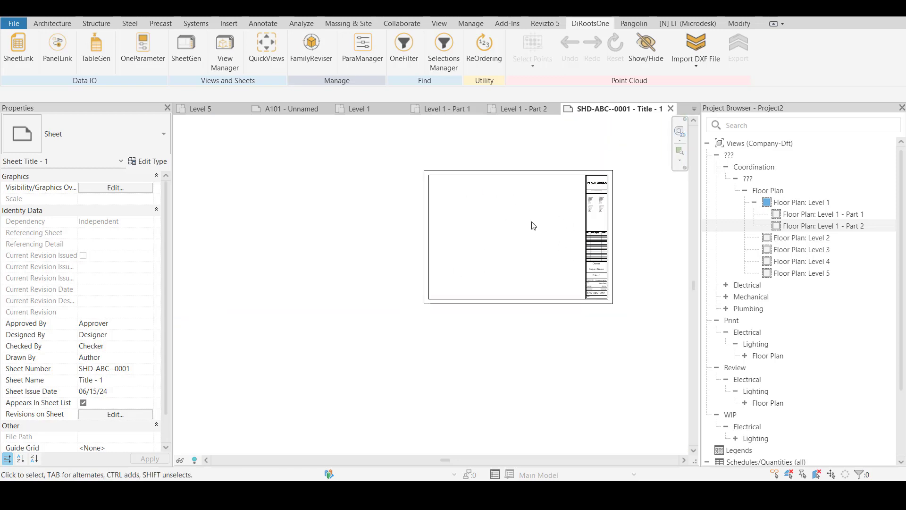
Reopen SheetGen and assign the floor plan view 1 - Lighting - Print to sheet SHD-ABC--0001
{"action": "left_click", "coordinate": [186, 49]}
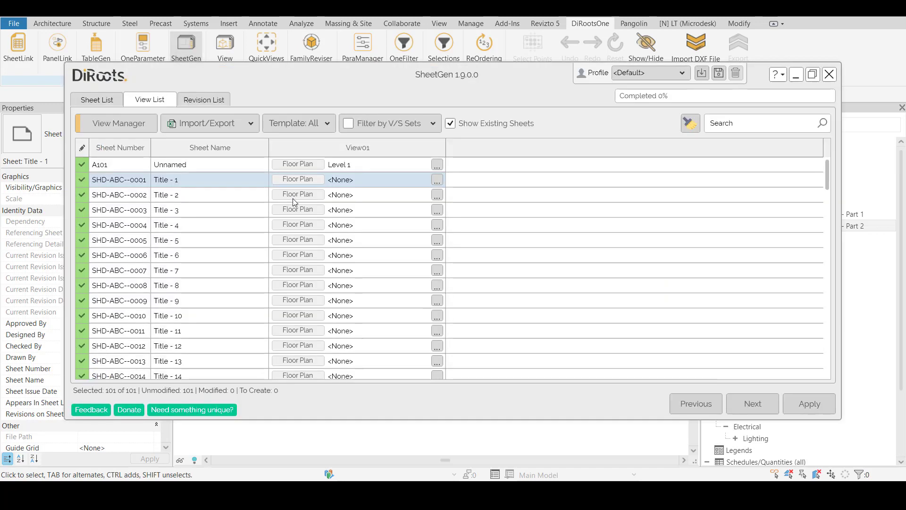
{"action": "left_click", "coordinate": [436, 181]}
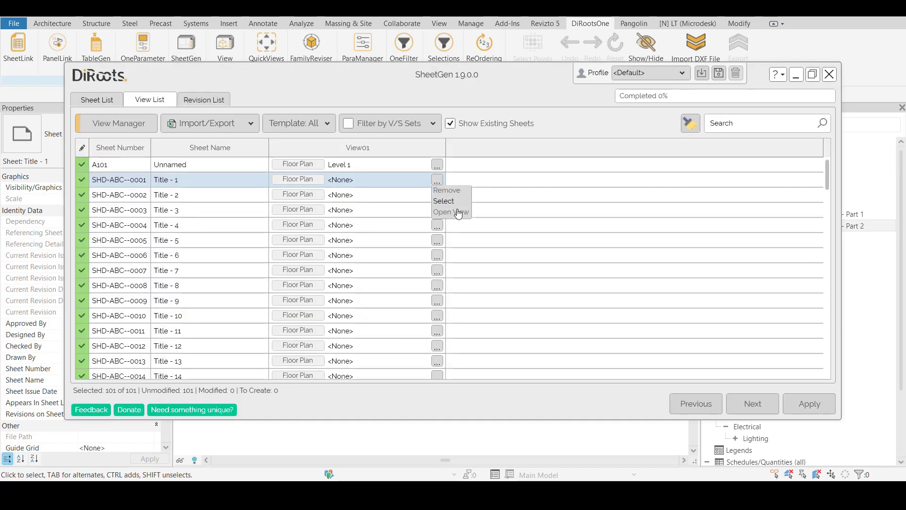
{"action": "left_click", "coordinate": [453, 202]}
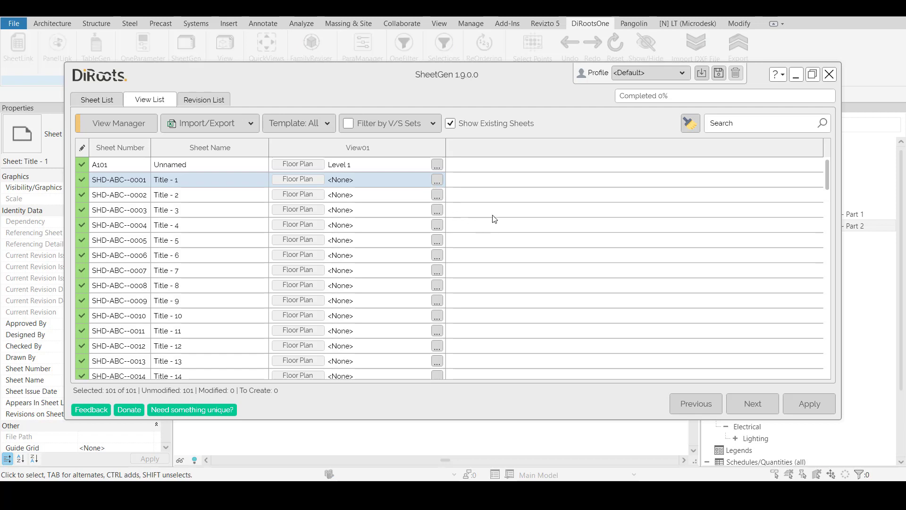
{"action": "scroll", "coordinate": [409, 244], "scroll_direction": "down", "scroll_amount": 3}
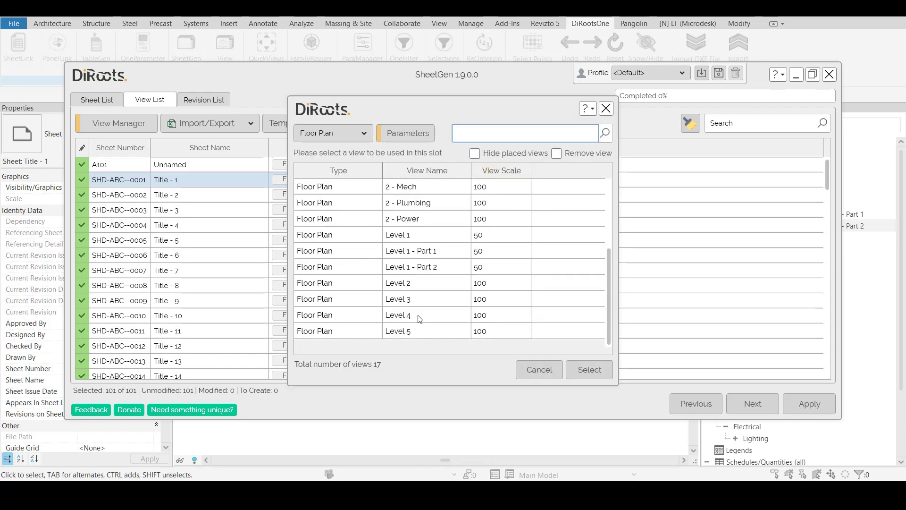
{"action": "scroll", "coordinate": [420, 319], "scroll_direction": "up", "scroll_amount": 3}
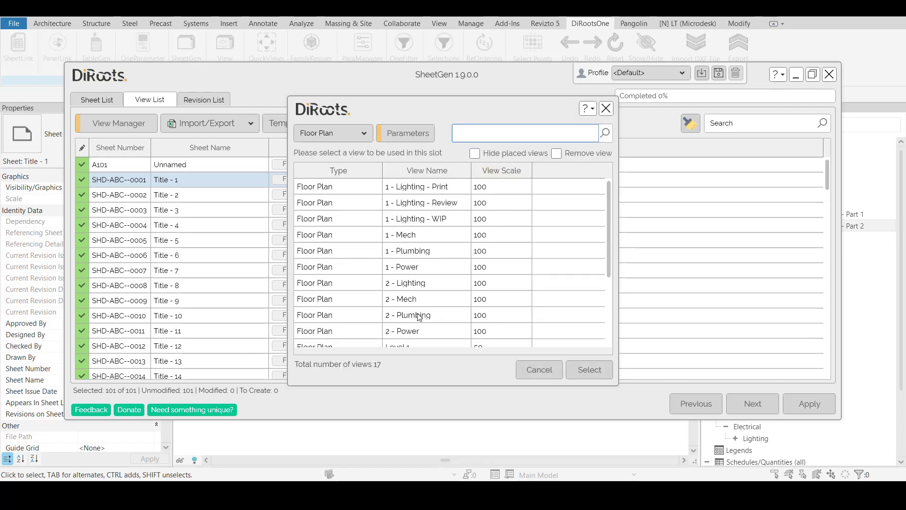
{"action": "left_click", "coordinate": [448, 204]}
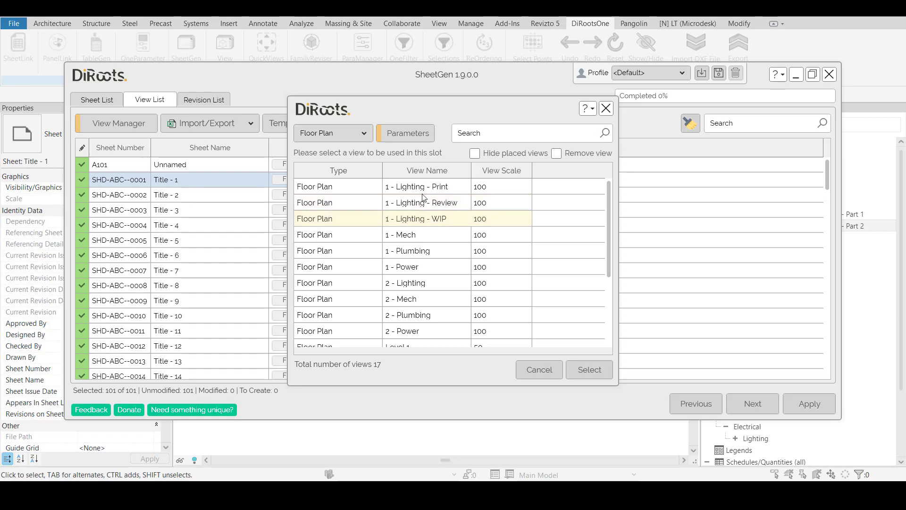
{"action": "left_click", "coordinate": [359, 191]}
{"action": "left_click", "coordinate": [588, 369]}
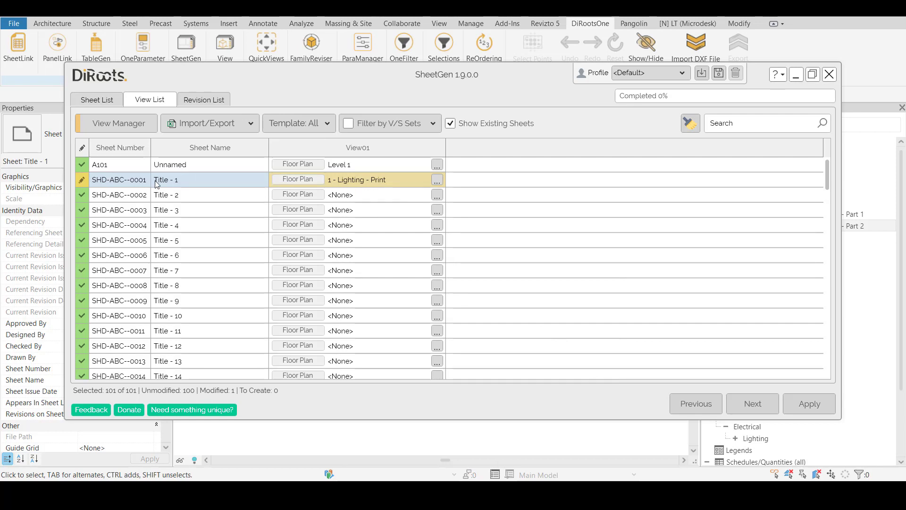
Assign the floor plan view 1 - Mech to the view slot of sheet SHD-ABC--0002
{"action": "left_click", "coordinate": [437, 195]}
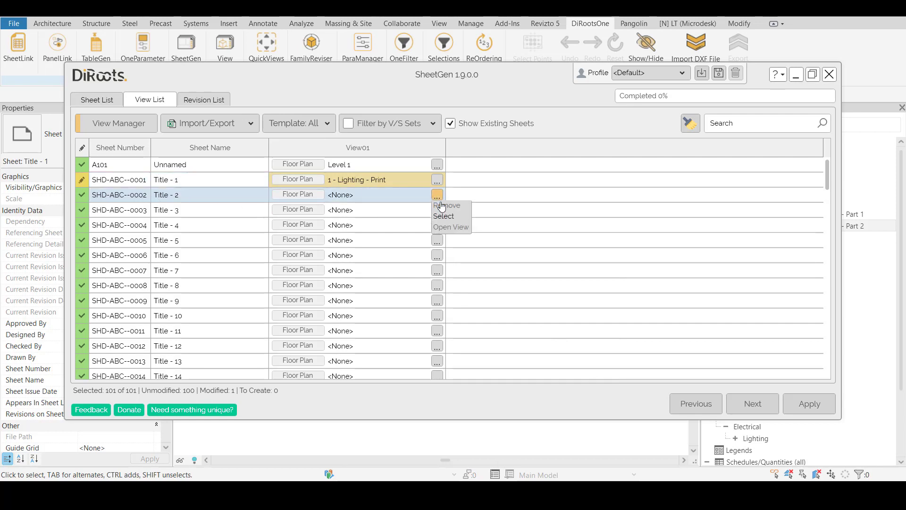
{"action": "left_click", "coordinate": [444, 216]}
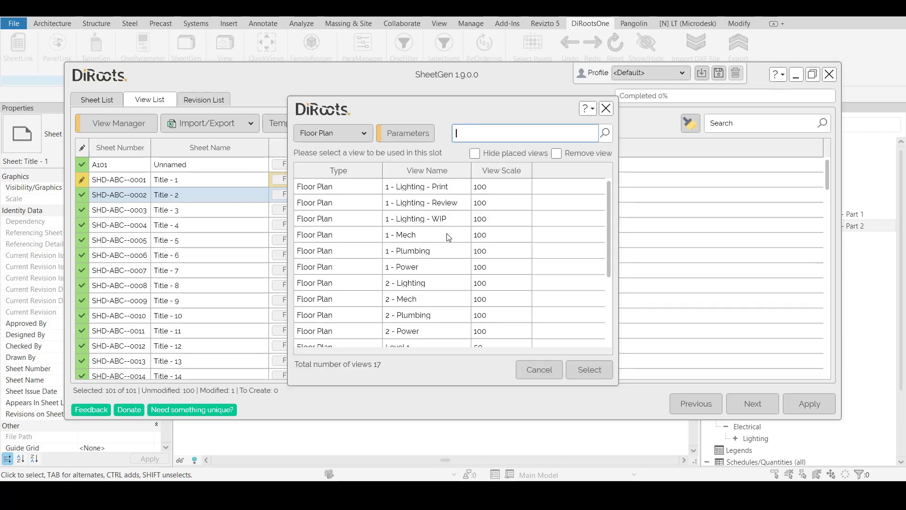
{"action": "left_click", "coordinate": [449, 236]}
{"action": "left_click", "coordinate": [590, 369]}
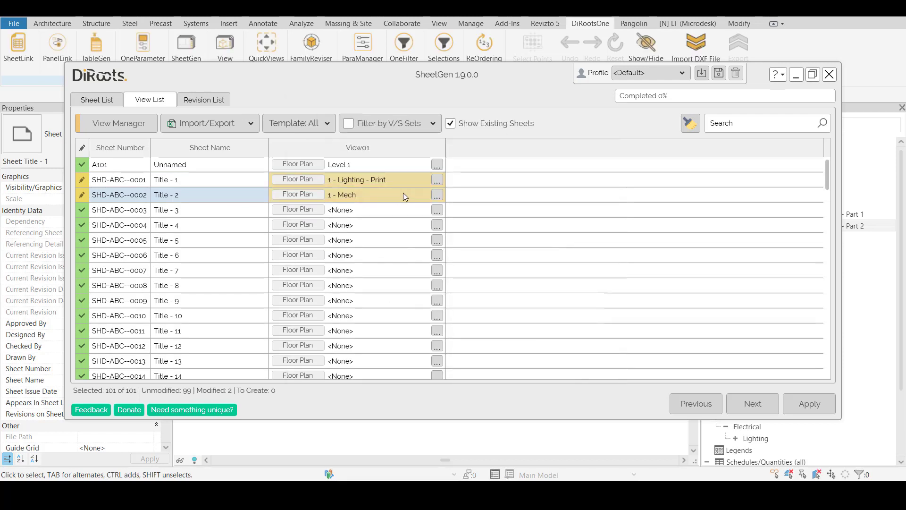
Filter the available views by "plu" and assign 1 - Plumbing to sheet SHD-ABC--0003
{"action": "left_click", "coordinate": [437, 210]}
{"action": "left_click", "coordinate": [457, 233]}
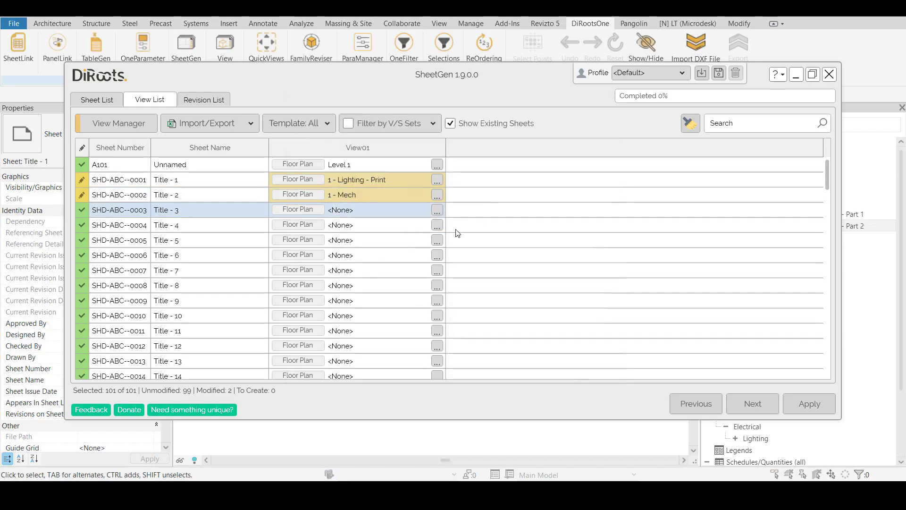
{"action": "left_click", "coordinate": [446, 202]}
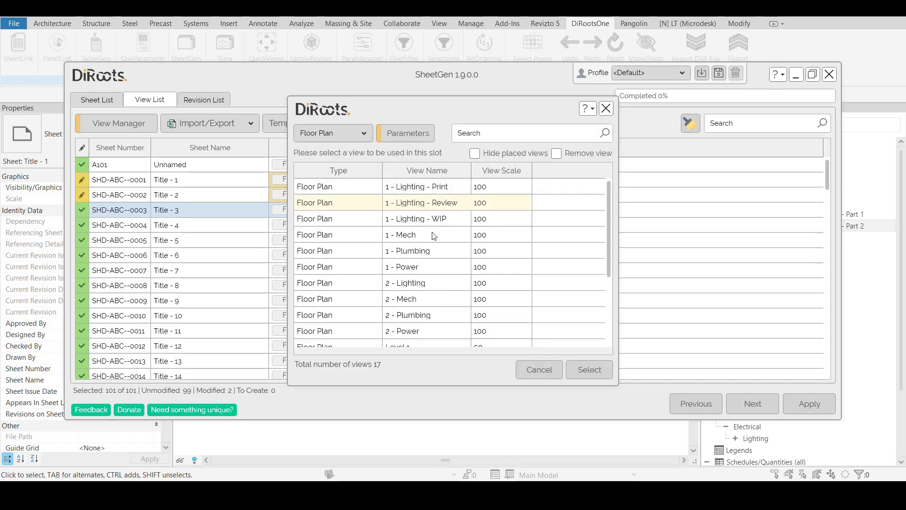
{"action": "left_click", "coordinate": [482, 134]}
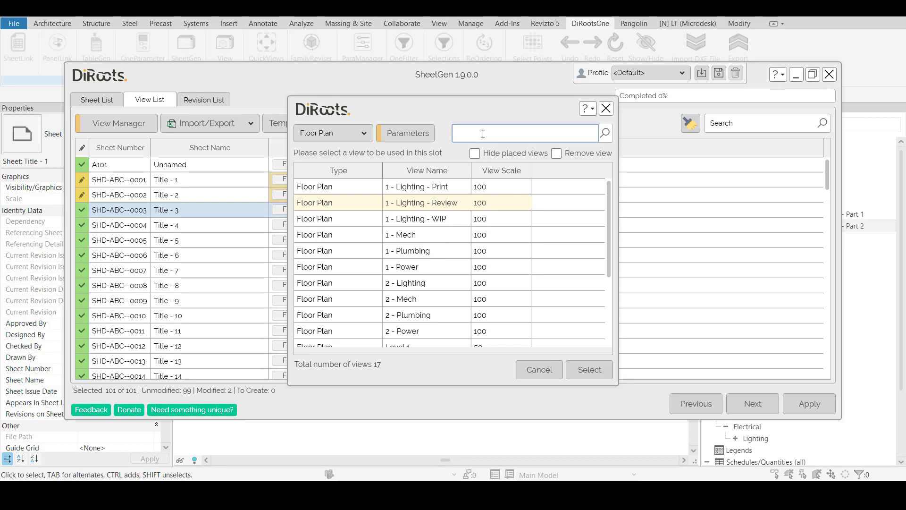
{"action": "type", "text": "plu"}
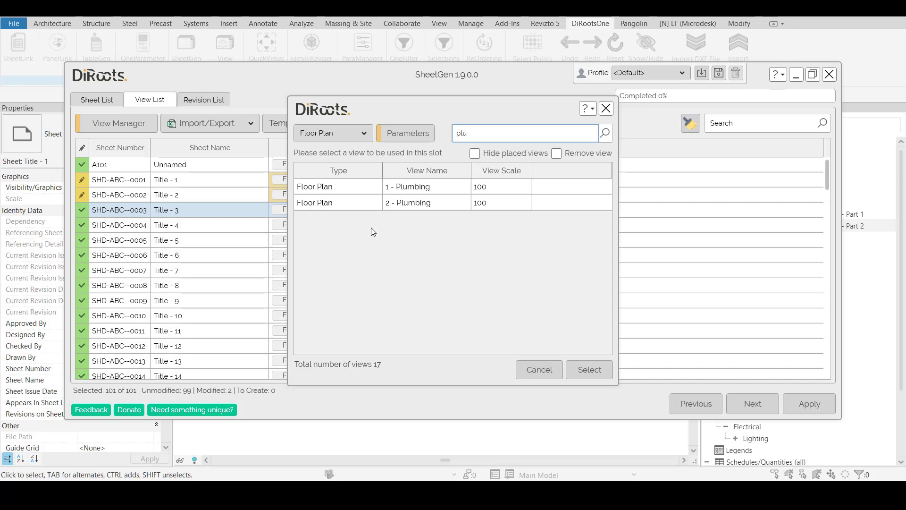
{"action": "left_click", "coordinate": [344, 190]}
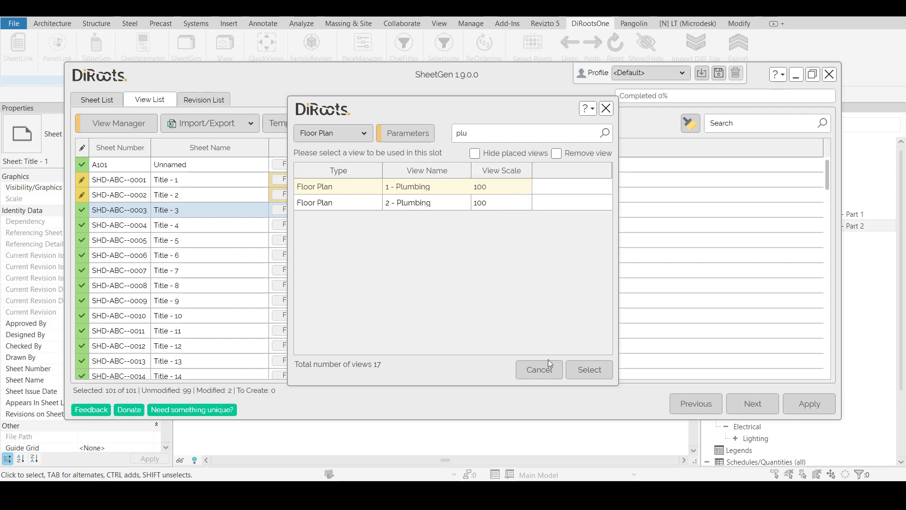
{"action": "left_click", "coordinate": [588, 369]}
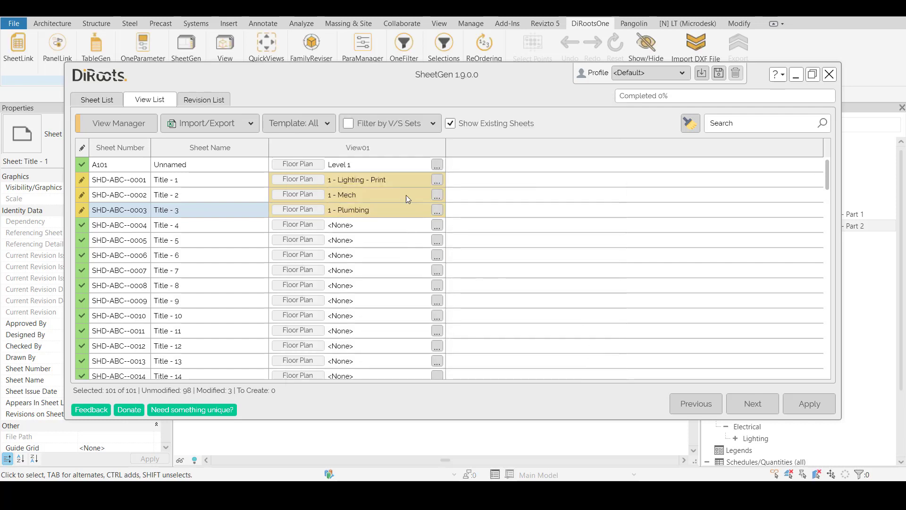
Apply the view assignments to the project sheets and close the completion notice
{"action": "scroll", "coordinate": [404, 331], "scroll_direction": "down", "scroll_amount": 2}
{"action": "left_click", "coordinate": [798, 409]}
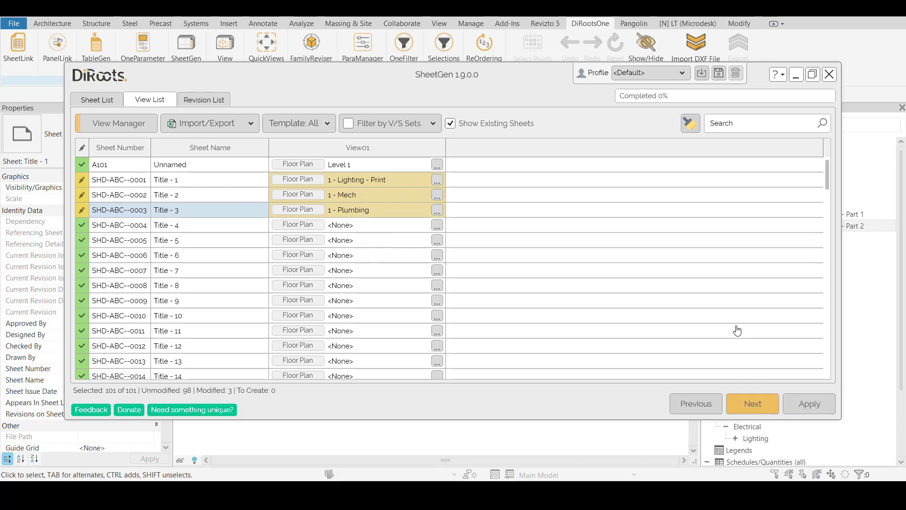
{"action": "left_click", "coordinate": [518, 268]}
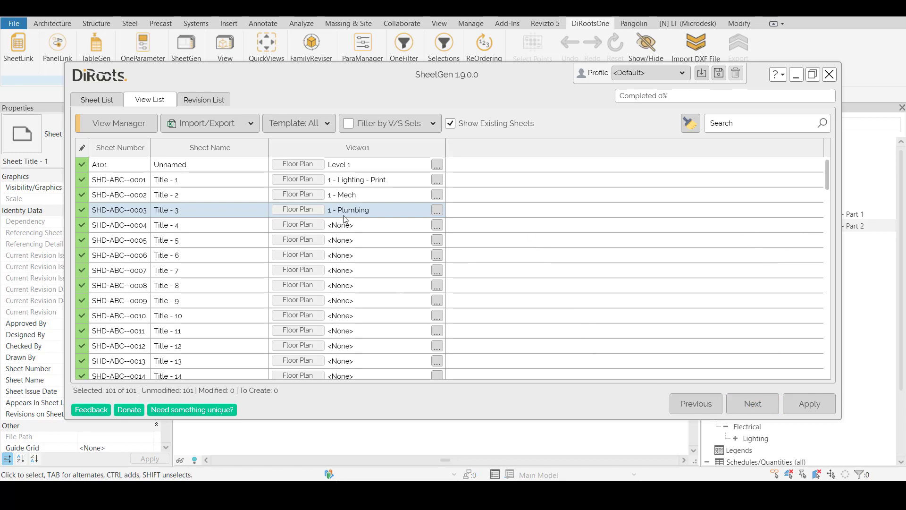
Open sheet SHD-ABC--0001 from the view list and minimize SheetGen to reveal the sheet
{"action": "right_click", "coordinate": [205, 181]}
{"action": "left_click", "coordinate": [253, 194]}
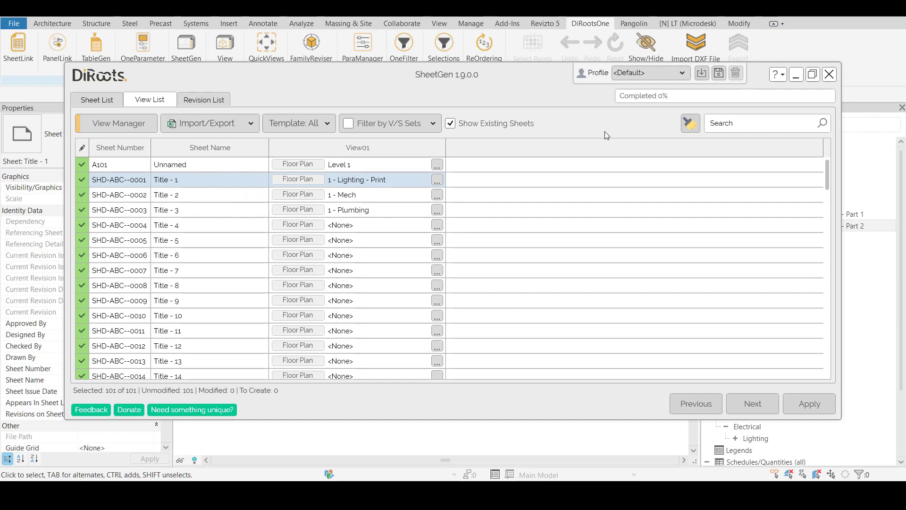
{"action": "left_click", "coordinate": [797, 77]}
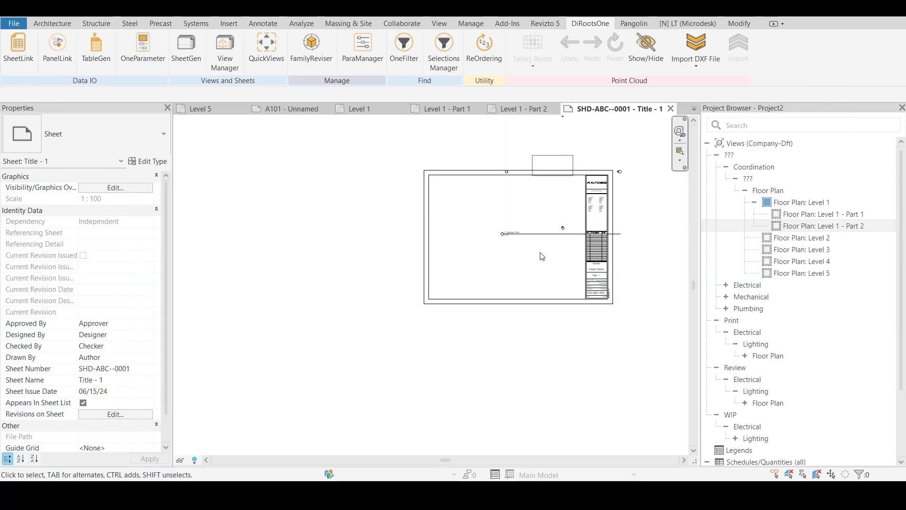
Move the 1 - Lighting - Print viewport off the title block into the sheet's blank drawing area
{"action": "left_click", "coordinate": [524, 230]}
{"action": "scroll", "coordinate": [524, 230], "scroll_direction": "down", "scroll_amount": 1}
{"action": "left_click_drag", "start_coordinate": [527, 221], "coordinate": [474, 270]}
{"action": "scroll", "coordinate": [552, 222], "scroll_direction": "up", "scroll_amount": 4}
{"action": "scroll", "coordinate": [619, 247], "scroll_direction": "down", "scroll_amount": 3}
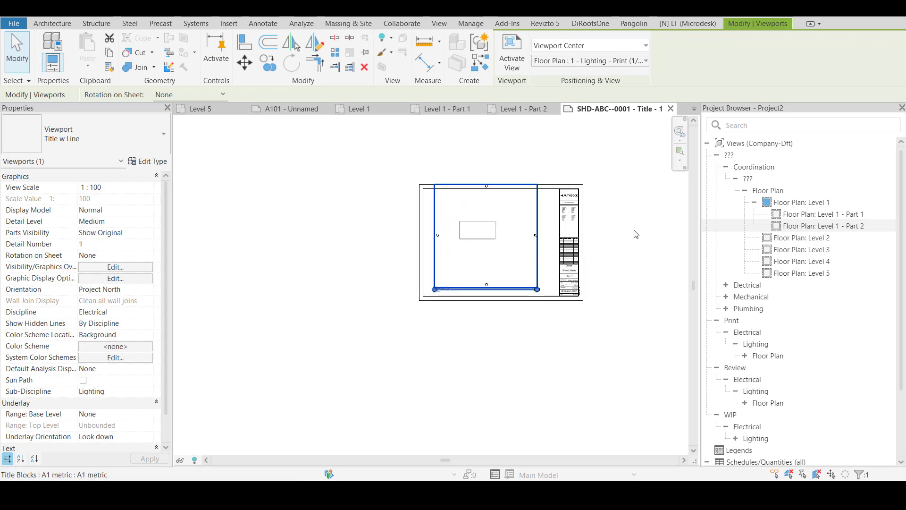
{"action": "left_click", "coordinate": [617, 242]}
{"action": "middle_click", "coordinate": [615, 239]}
{"action": "middle_click", "coordinate": [615, 239]}
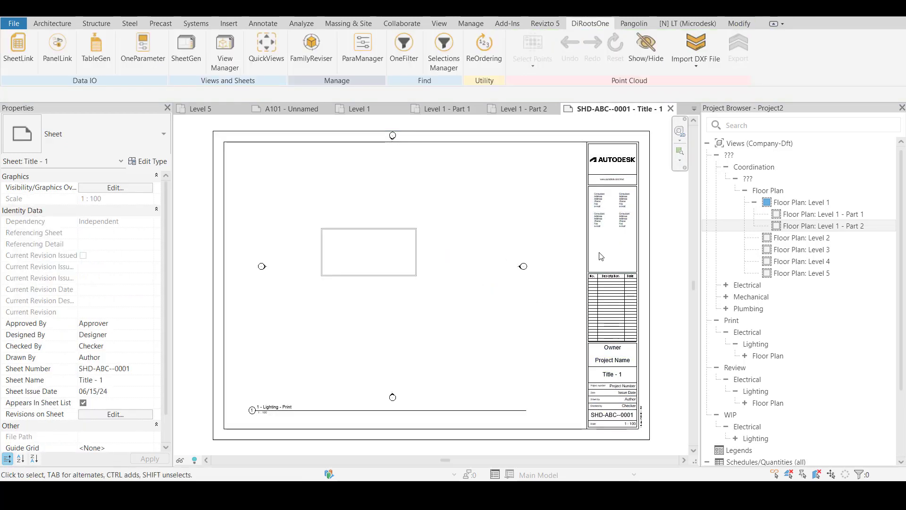
Shift the viewport slightly down and left so it fits inside the sheet's drawing border, then deselect it
{"action": "left_click", "coordinate": [587, 230]}
{"action": "scroll", "coordinate": [472, 288], "scroll_direction": "down", "scroll_amount": 2}
{"action": "left_click", "coordinate": [450, 270]}
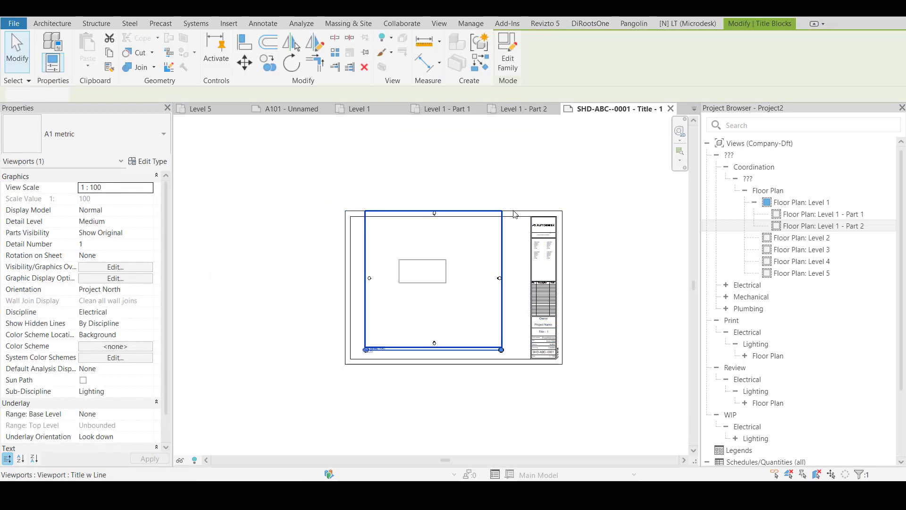
{"action": "left_click", "coordinate": [474, 255]}
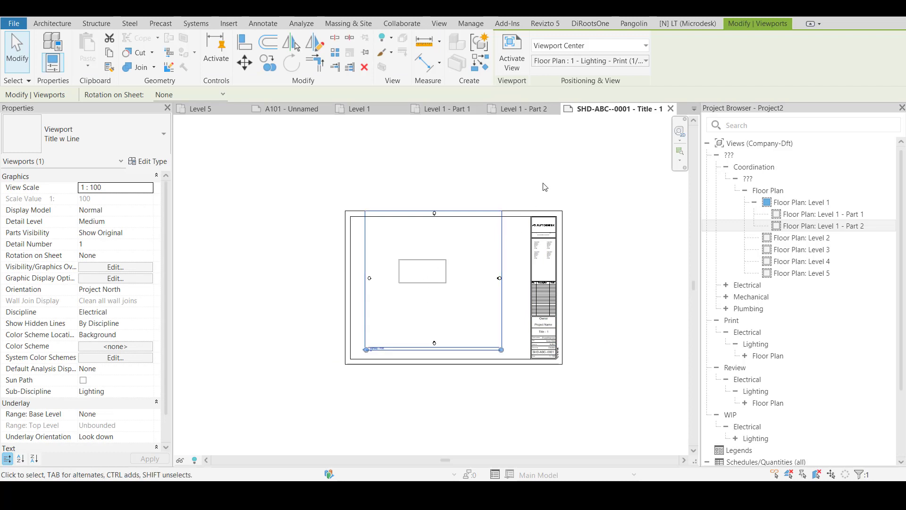
{"action": "left_click", "coordinate": [485, 261]}
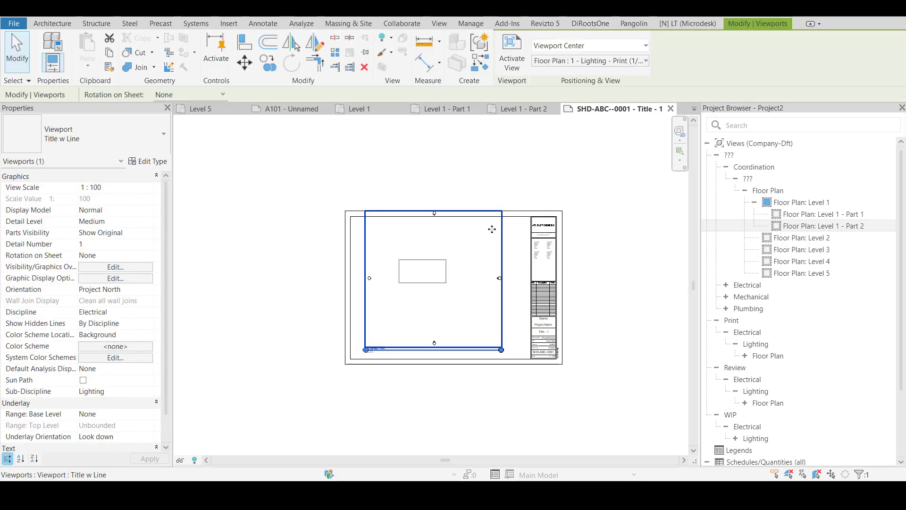
{"action": "scroll", "coordinate": [428, 267], "scroll_direction": "up", "scroll_amount": 1}
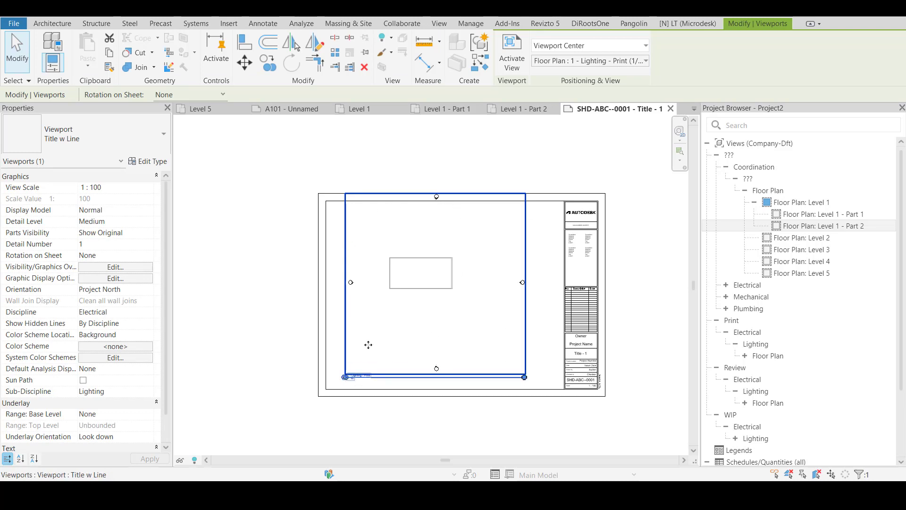
{"action": "mouse_move", "coordinate": [425, 250]}
{"action": "left_mouse_down"}
{"action": "mouse_move", "coordinate": [419, 257]}
{"action": "mouse_move", "coordinate": [417, 249]}
{"action": "left_mouse_up"}
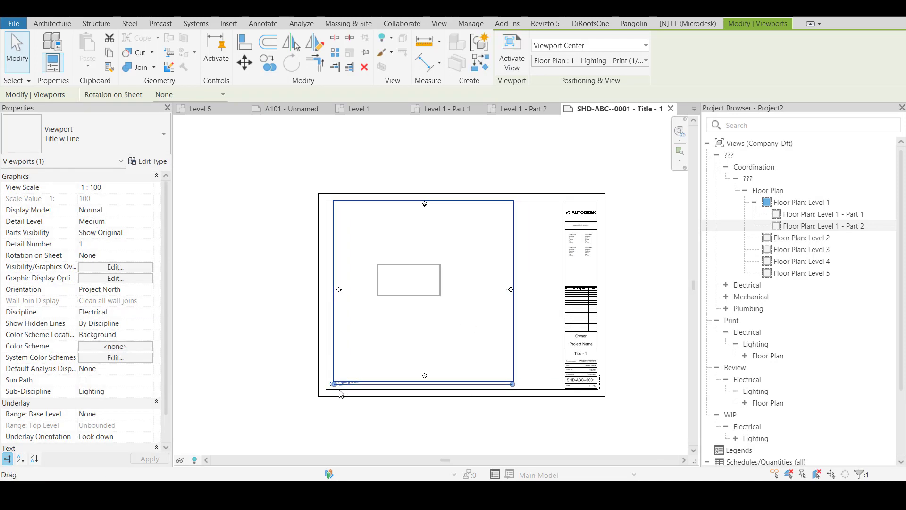
{"action": "scroll", "coordinate": [336, 391], "scroll_direction": "up", "scroll_amount": 3}
{"action": "scroll", "coordinate": [337, 394], "scroll_direction": "down", "scroll_amount": 3}
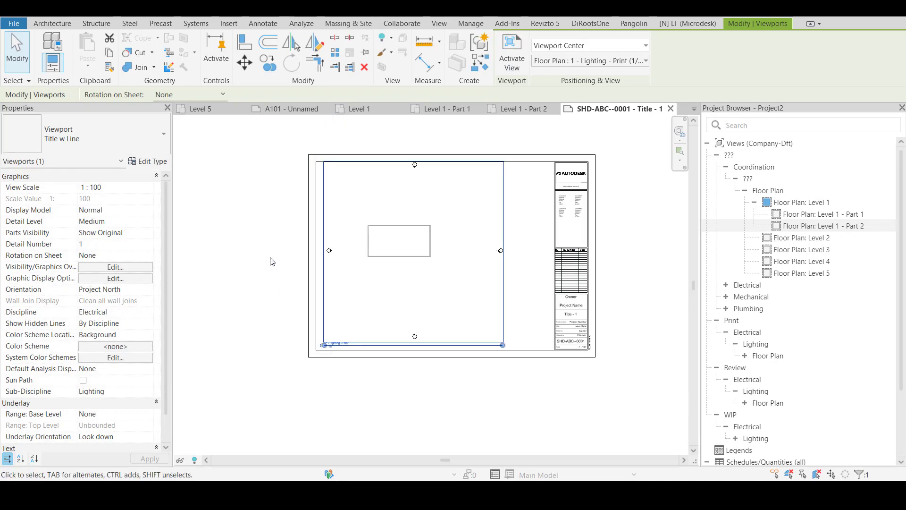
{"action": "left_click", "coordinate": [271, 259]}
{"action": "left_click", "coordinate": [369, 265]}
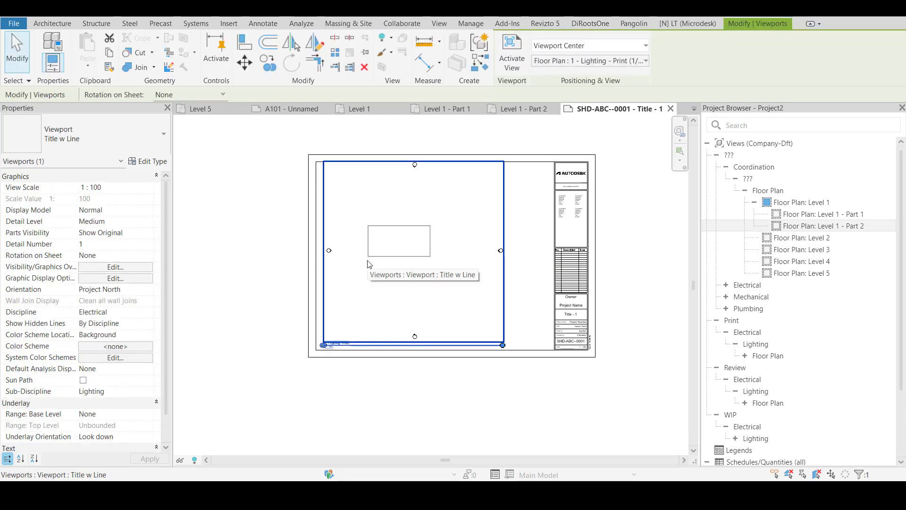
{"action": "left_click", "coordinate": [525, 241]}
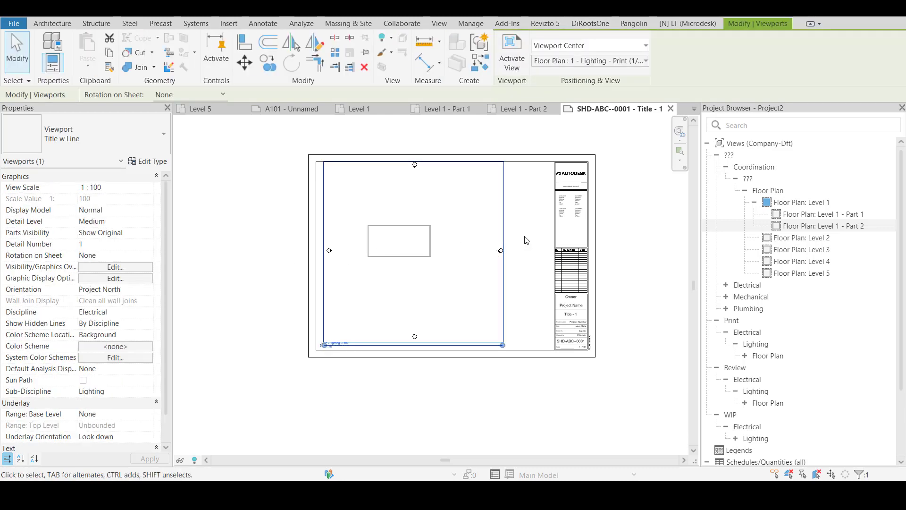
Examine the created SHD-ABC sheets in the Project Browser, including SHD-ABC--0059 and SHD-ABC--0002, and return to the desktop
{"action": "scroll", "coordinate": [752, 254], "scroll_direction": "down", "scroll_amount": 5}
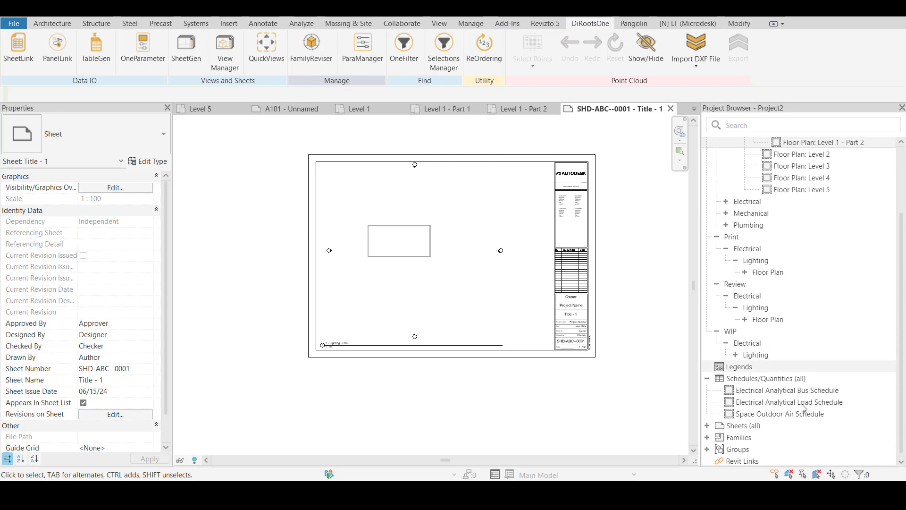
{"action": "left_click", "coordinate": [708, 426]}
{"action": "left_click", "coordinate": [707, 426]}
{"action": "scroll", "coordinate": [755, 330], "scroll_direction": "down", "scroll_amount": 15}
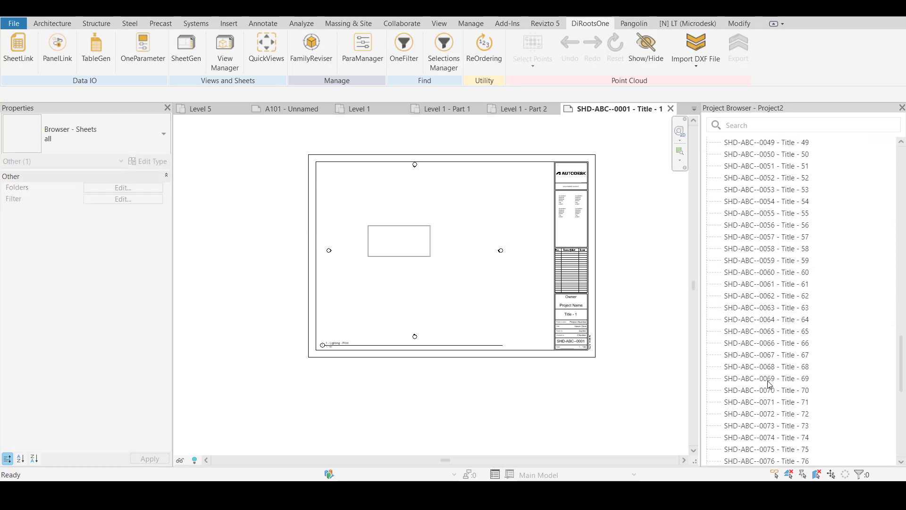
{"action": "left_click", "coordinate": [779, 260]}
{"action": "scroll", "coordinate": [780, 297], "scroll_direction": "up", "scroll_amount": 20}
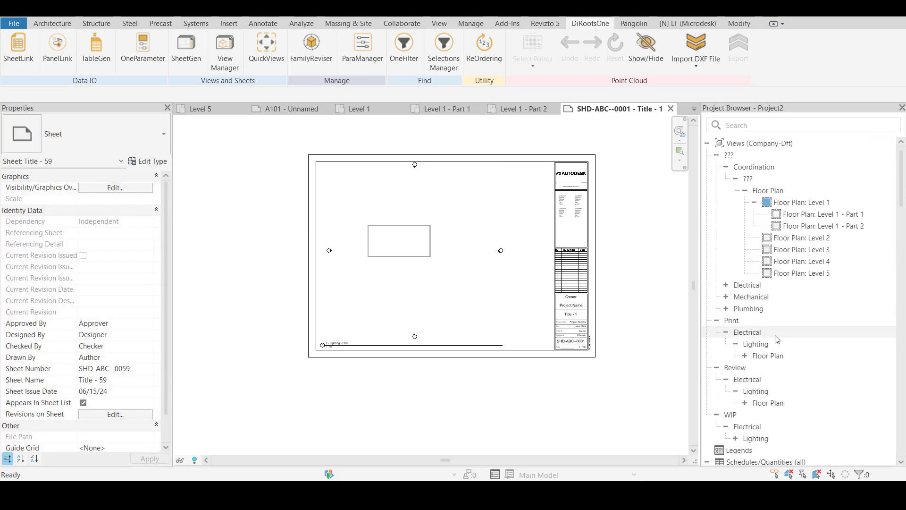
{"action": "scroll", "coordinate": [775, 340], "scroll_direction": "down", "scroll_amount": 10}
{"action": "left_click", "coordinate": [769, 203]}
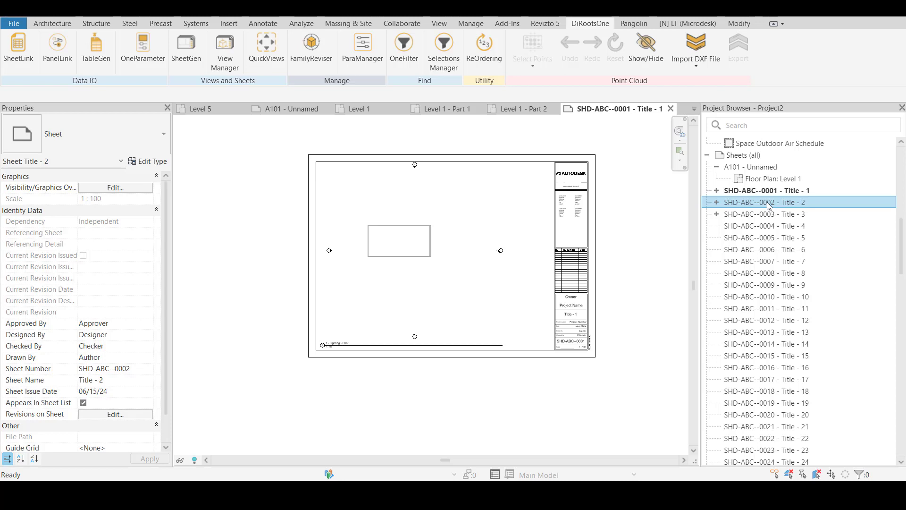
{"action": "left_click", "coordinate": [839, 7]}
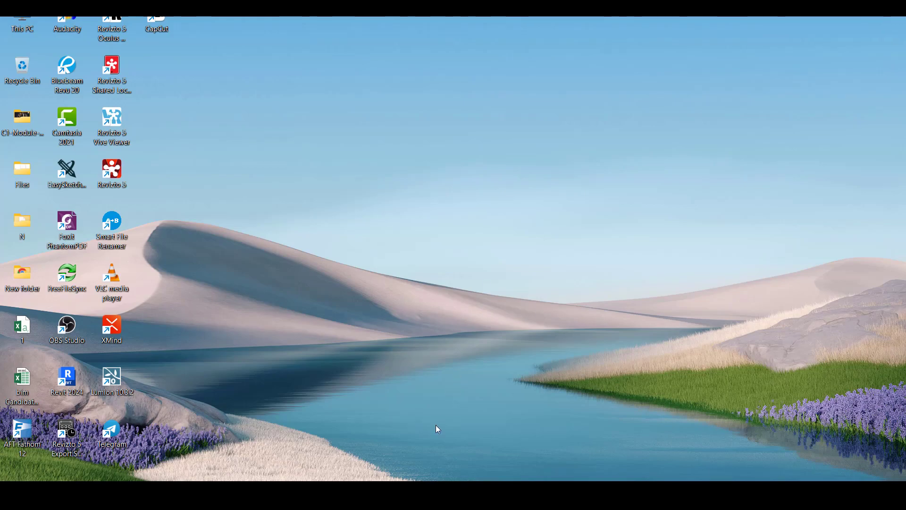
Switch to the Project4 window in Revit, review the import and export options in SheetGen, and close it
{"action": "left_click", "coordinate": [581, 496]}
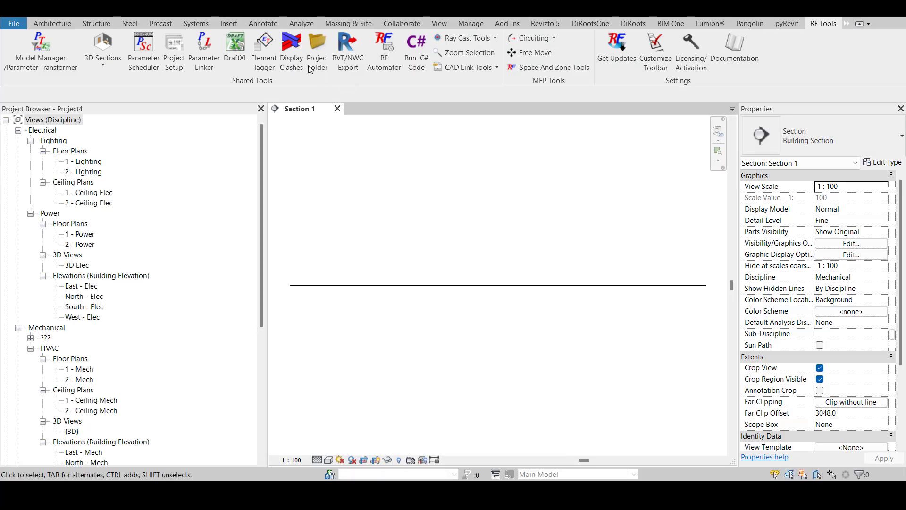
{"action": "left_click", "coordinate": [633, 23]}
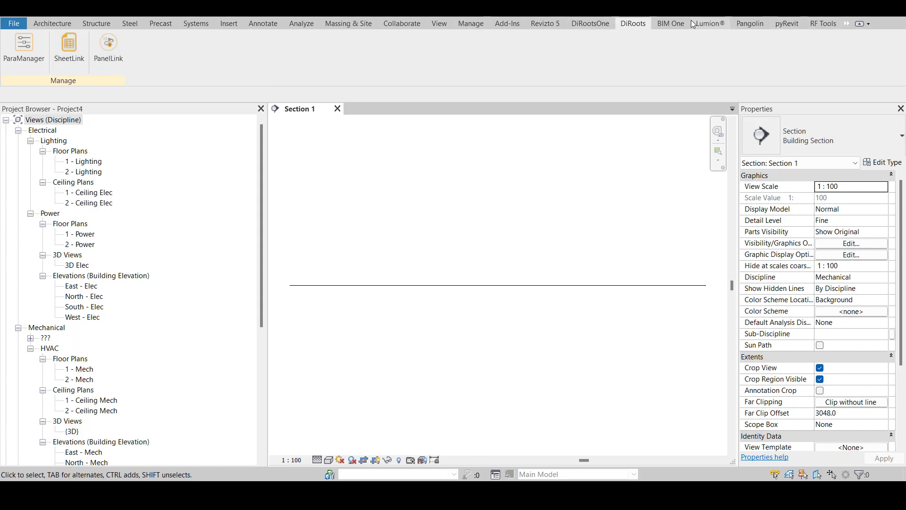
{"action": "left_click", "coordinate": [582, 25]}
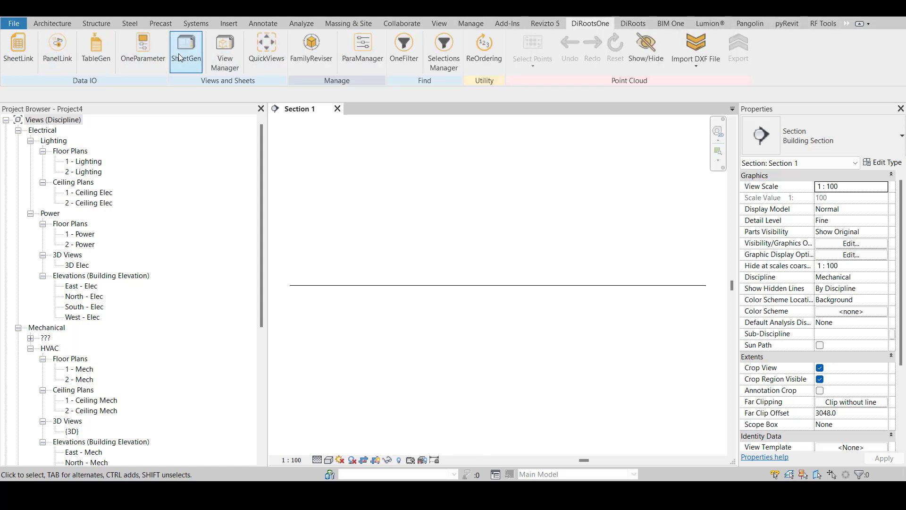
{"action": "left_click", "coordinate": [199, 55]}
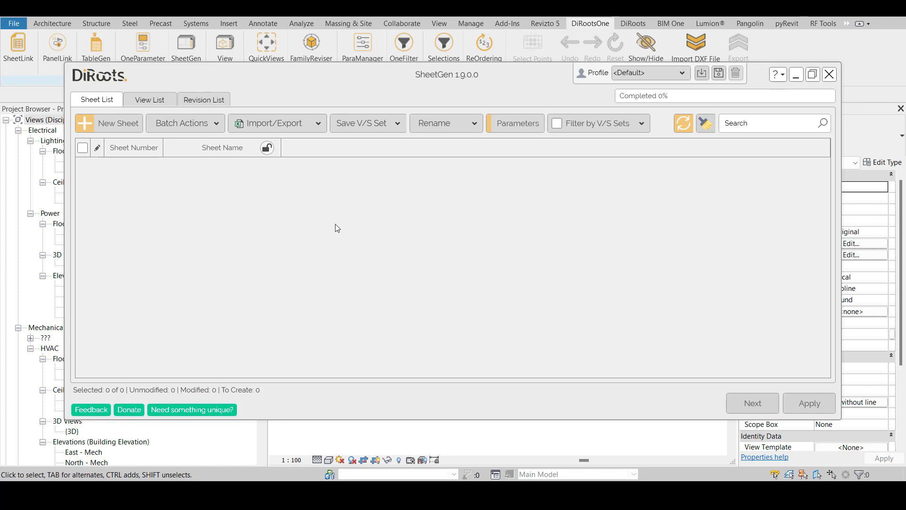
{"action": "left_click", "coordinate": [269, 124]}
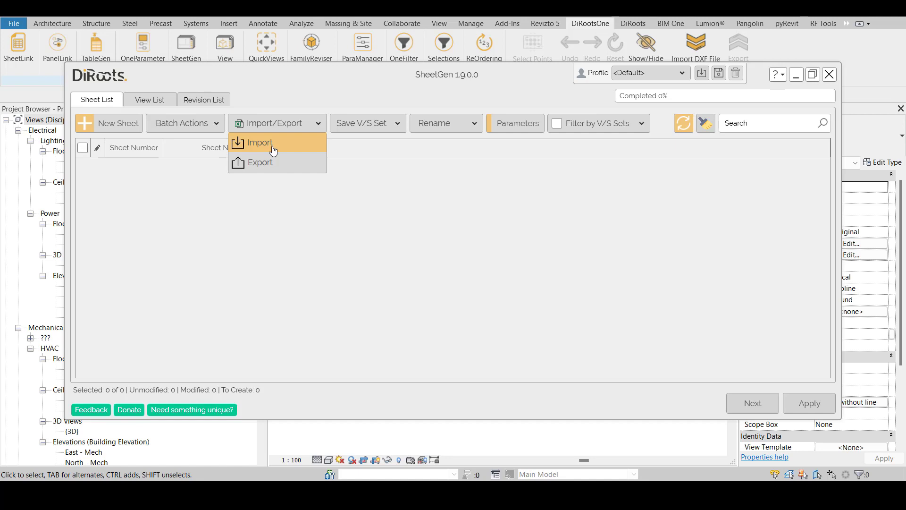
{"action": "left_click", "coordinate": [172, 158]}
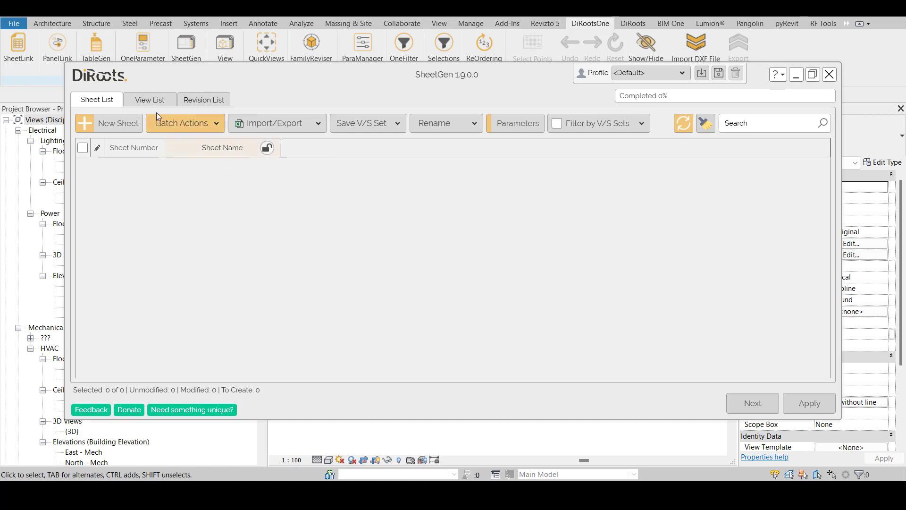
{"action": "left_click", "coordinate": [149, 100]}
{"action": "left_click", "coordinate": [482, 268]}
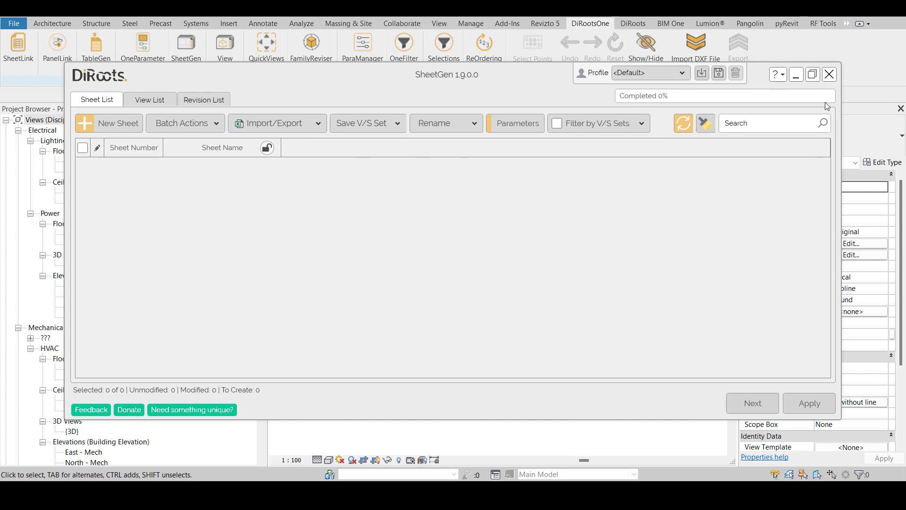
{"action": "left_click", "coordinate": [829, 74]}
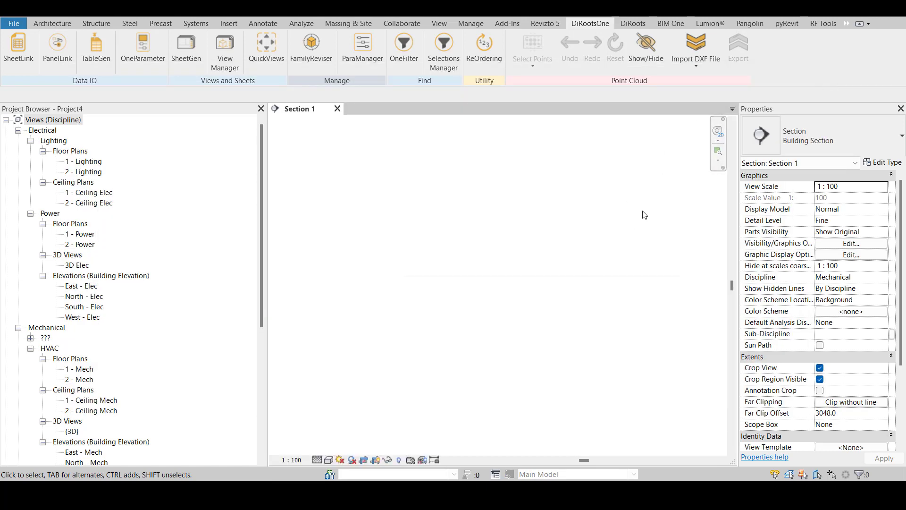
Examine the view list and the import and export options in ViewManager, close it, and briefly check SheetGen again
{"action": "scroll", "coordinate": [639, 212], "scroll_direction": "down", "scroll_amount": 2}
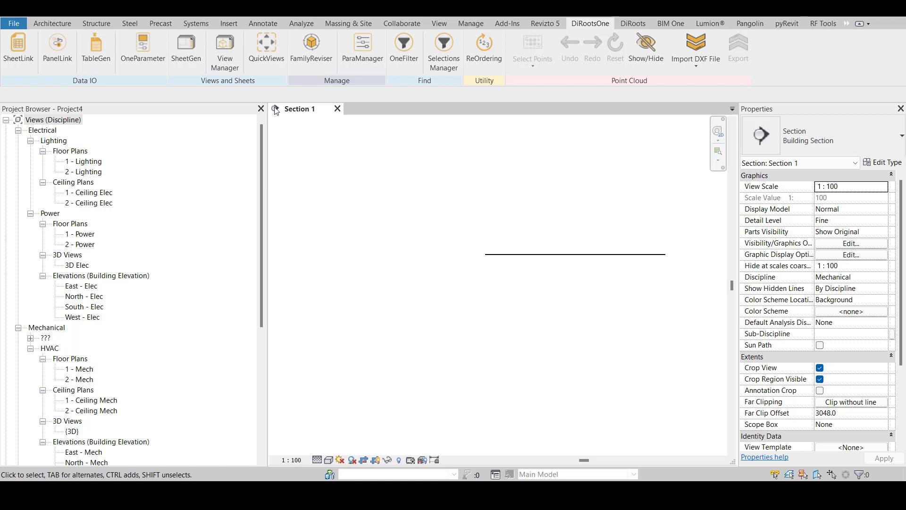
{"action": "left_click", "coordinate": [225, 52]}
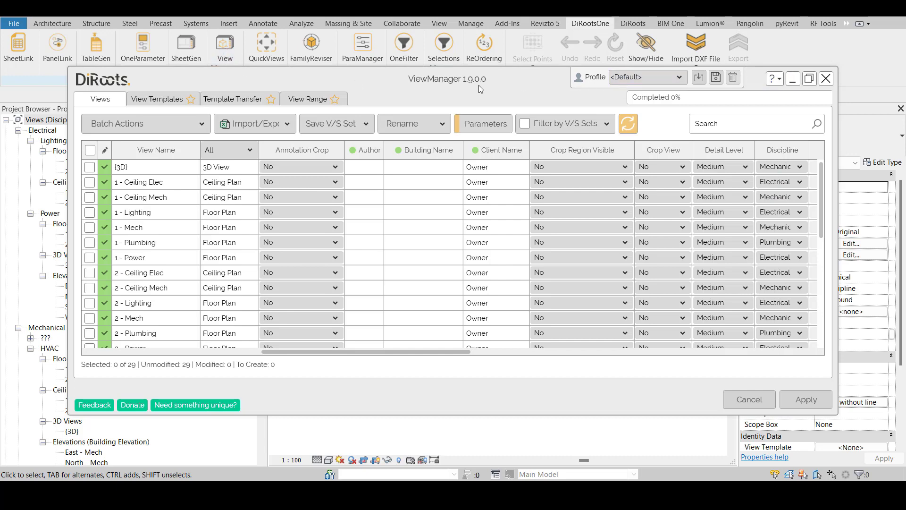
{"action": "left_click_drag", "start_coordinate": [479, 85], "coordinate": [507, 161]}
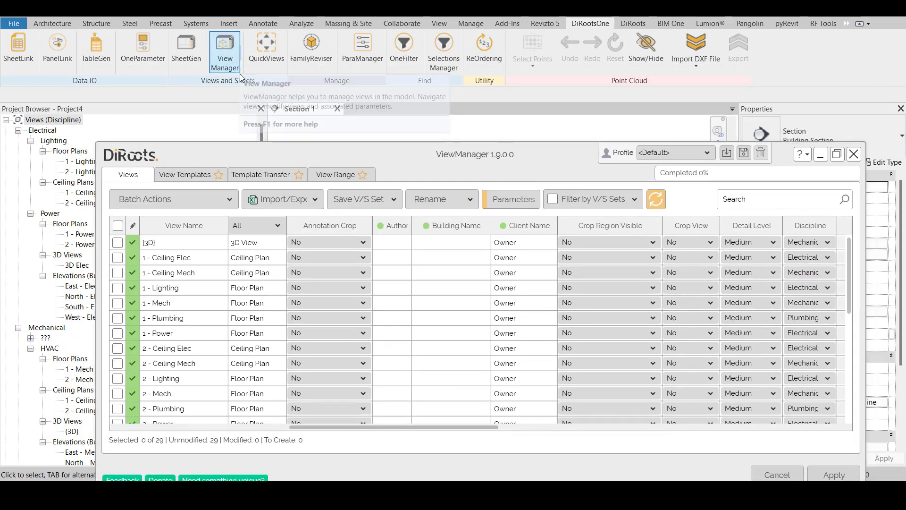
{"action": "scroll", "coordinate": [297, 347], "scroll_direction": "down", "scroll_amount": 4}
{"action": "scroll", "coordinate": [297, 347], "scroll_direction": "up", "scroll_amount": 3}
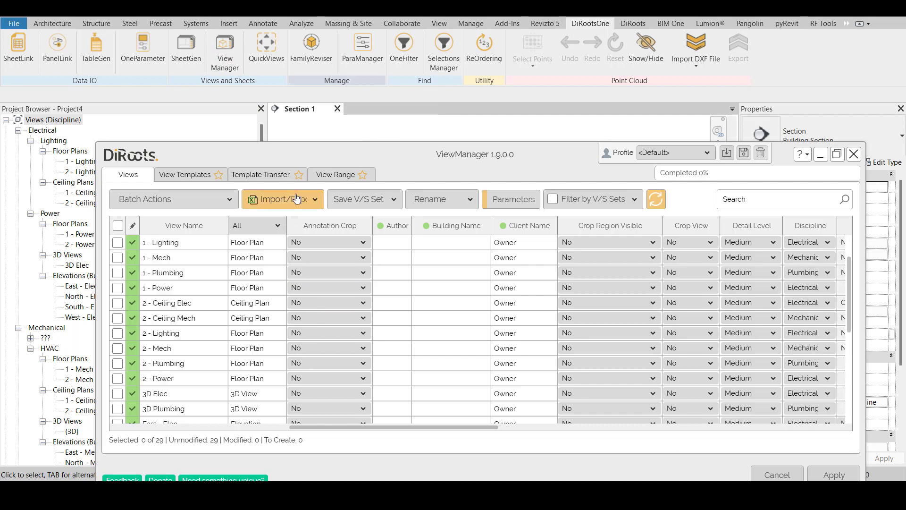
{"action": "scroll", "coordinate": [168, 267], "scroll_direction": "up", "scroll_amount": 1}
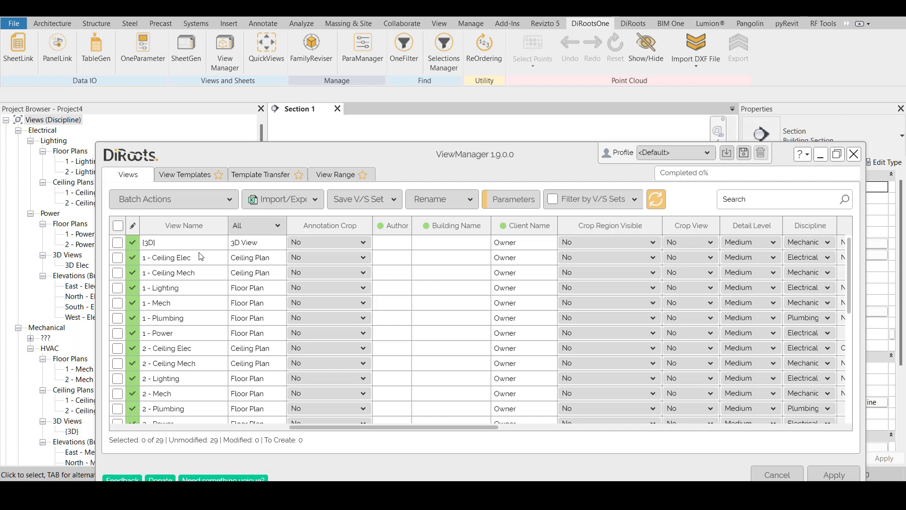
{"action": "left_click", "coordinate": [275, 205]}
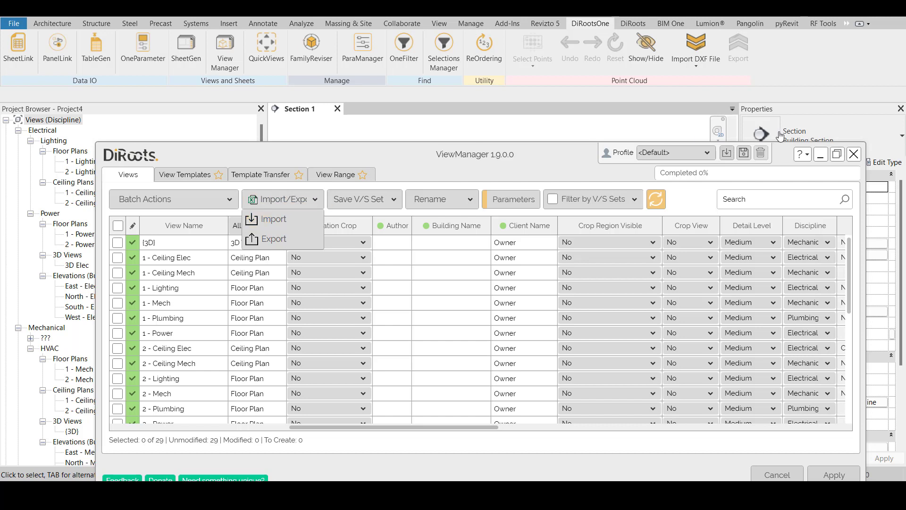
{"action": "left_click", "coordinate": [852, 154]}
{"action": "left_click", "coordinate": [852, 154]}
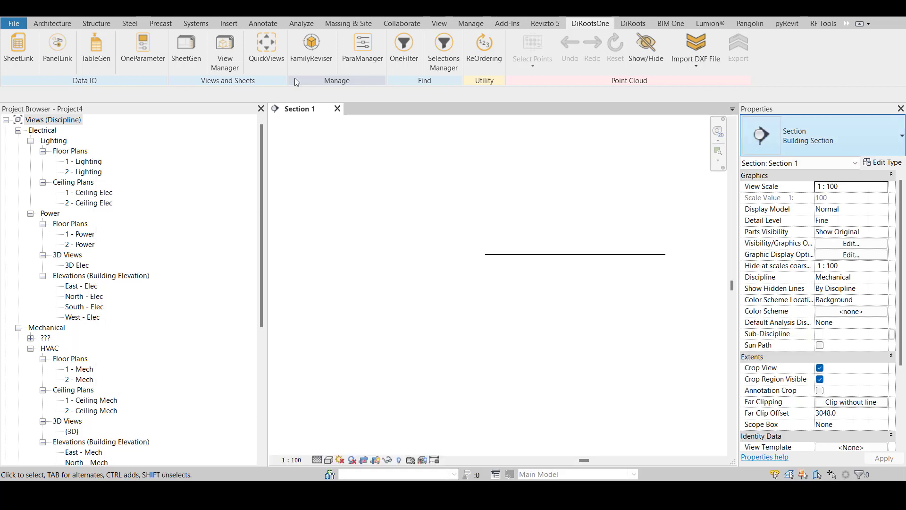
{"action": "left_click", "coordinate": [174, 56]}
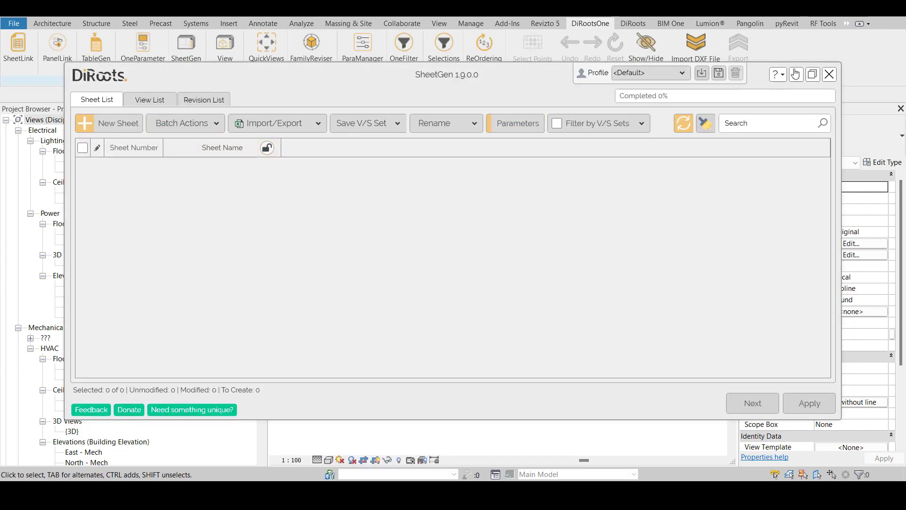
{"action": "left_click", "coordinate": [829, 74]}
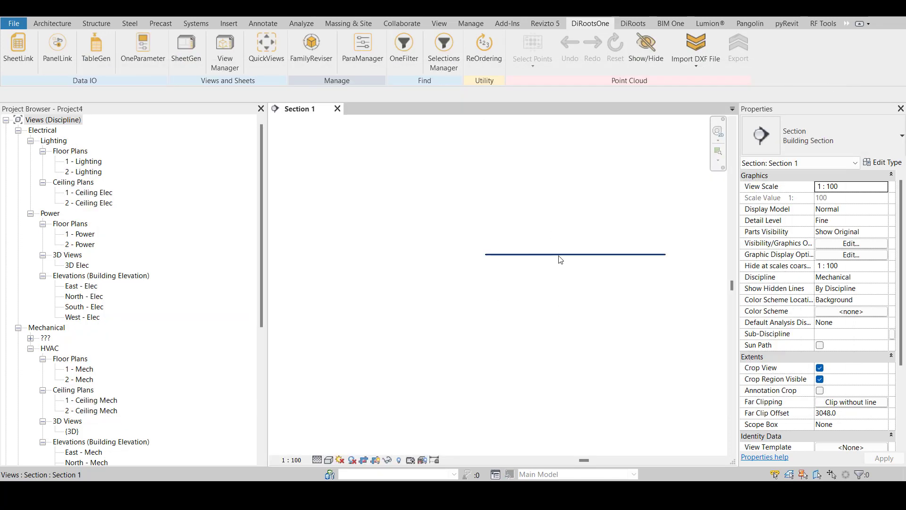
Narrow the Project Browser to give the Section 1 view more width
{"action": "scroll", "coordinate": [564, 260], "scroll_direction": "down", "scroll_amount": 5}
{"action": "scroll", "coordinate": [662, 283], "scroll_direction": "down", "scroll_amount": 2}
{"action": "scroll", "coordinate": [543, 278], "scroll_direction": "up", "scroll_amount": 2}
{"action": "scroll", "coordinate": [125, 277], "scroll_direction": "down", "scroll_amount": 8}
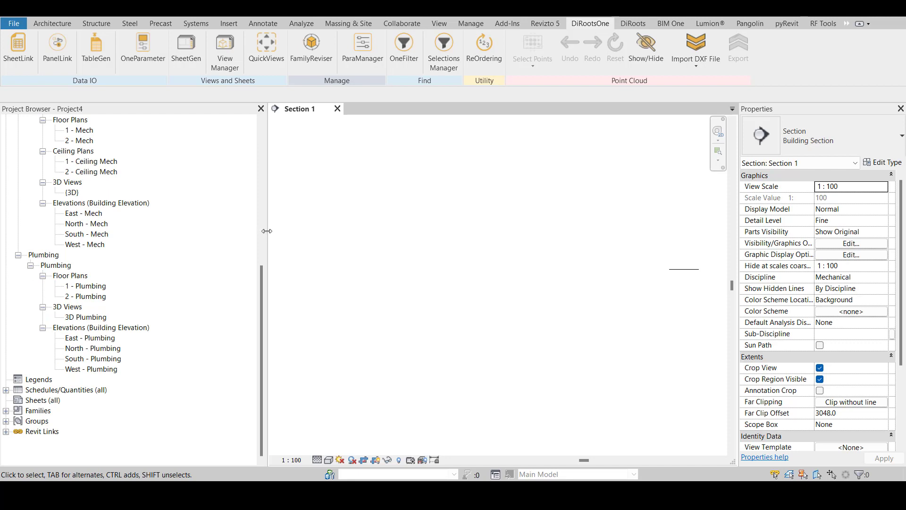
{"action": "left_click_drag", "start_coordinate": [267, 231], "coordinate": [204, 236]}
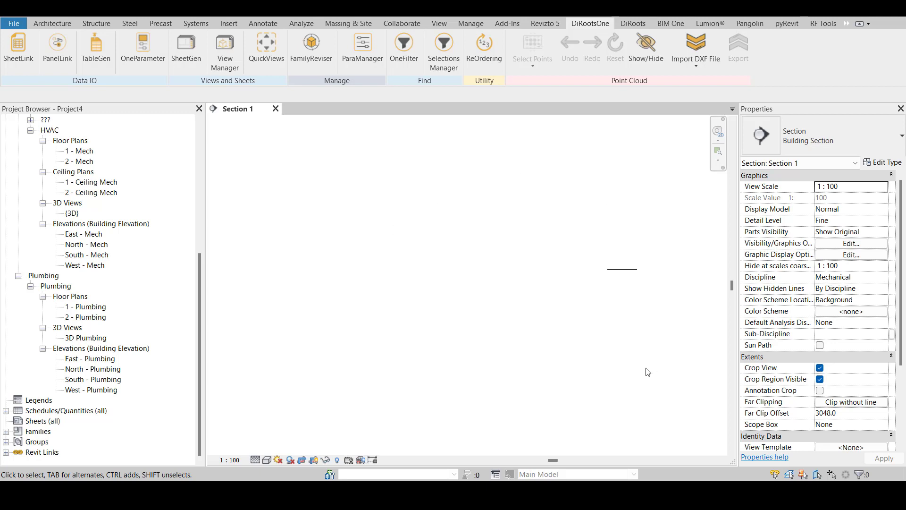
{"action": "left_click", "coordinate": [508, 27]}
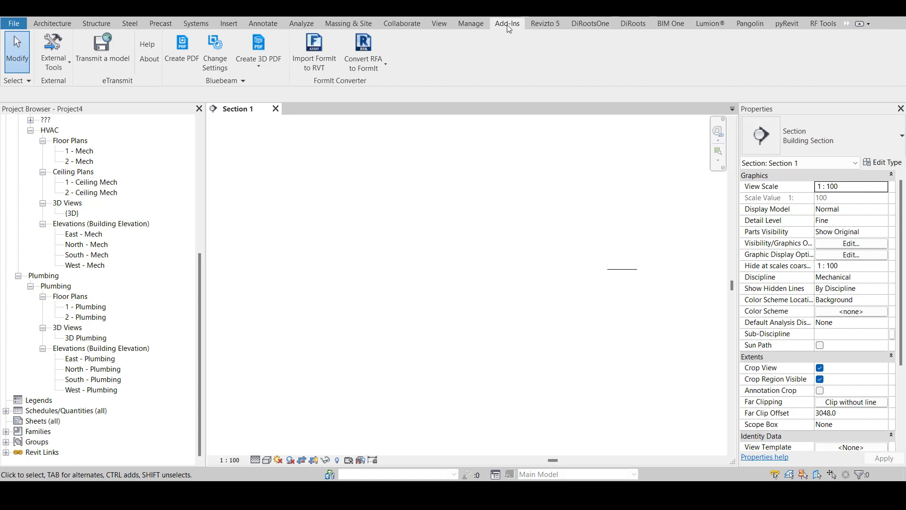
{"action": "left_click", "coordinate": [599, 26]}
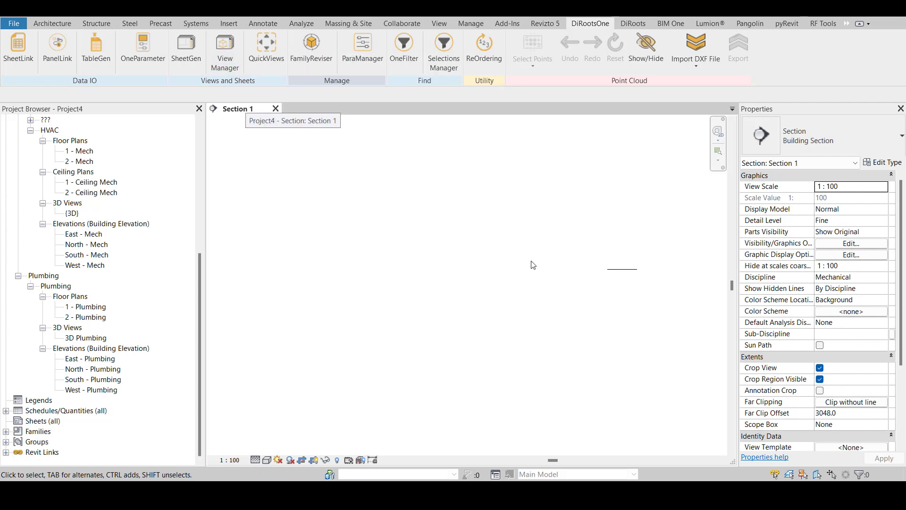
{"action": "scroll", "coordinate": [639, 275], "scroll_direction": "up", "scroll_amount": 2}
{"action": "scroll", "coordinate": [638, 274], "scroll_direction": "up", "scroll_amount": 3}
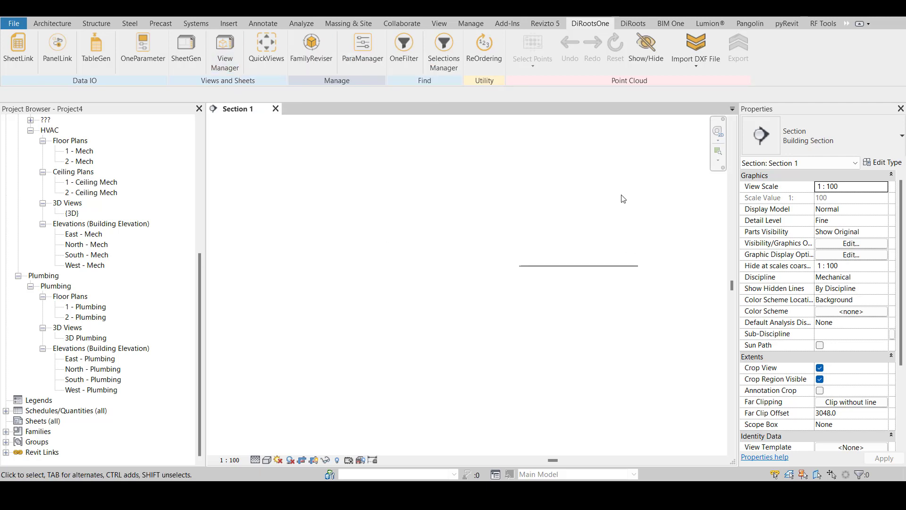